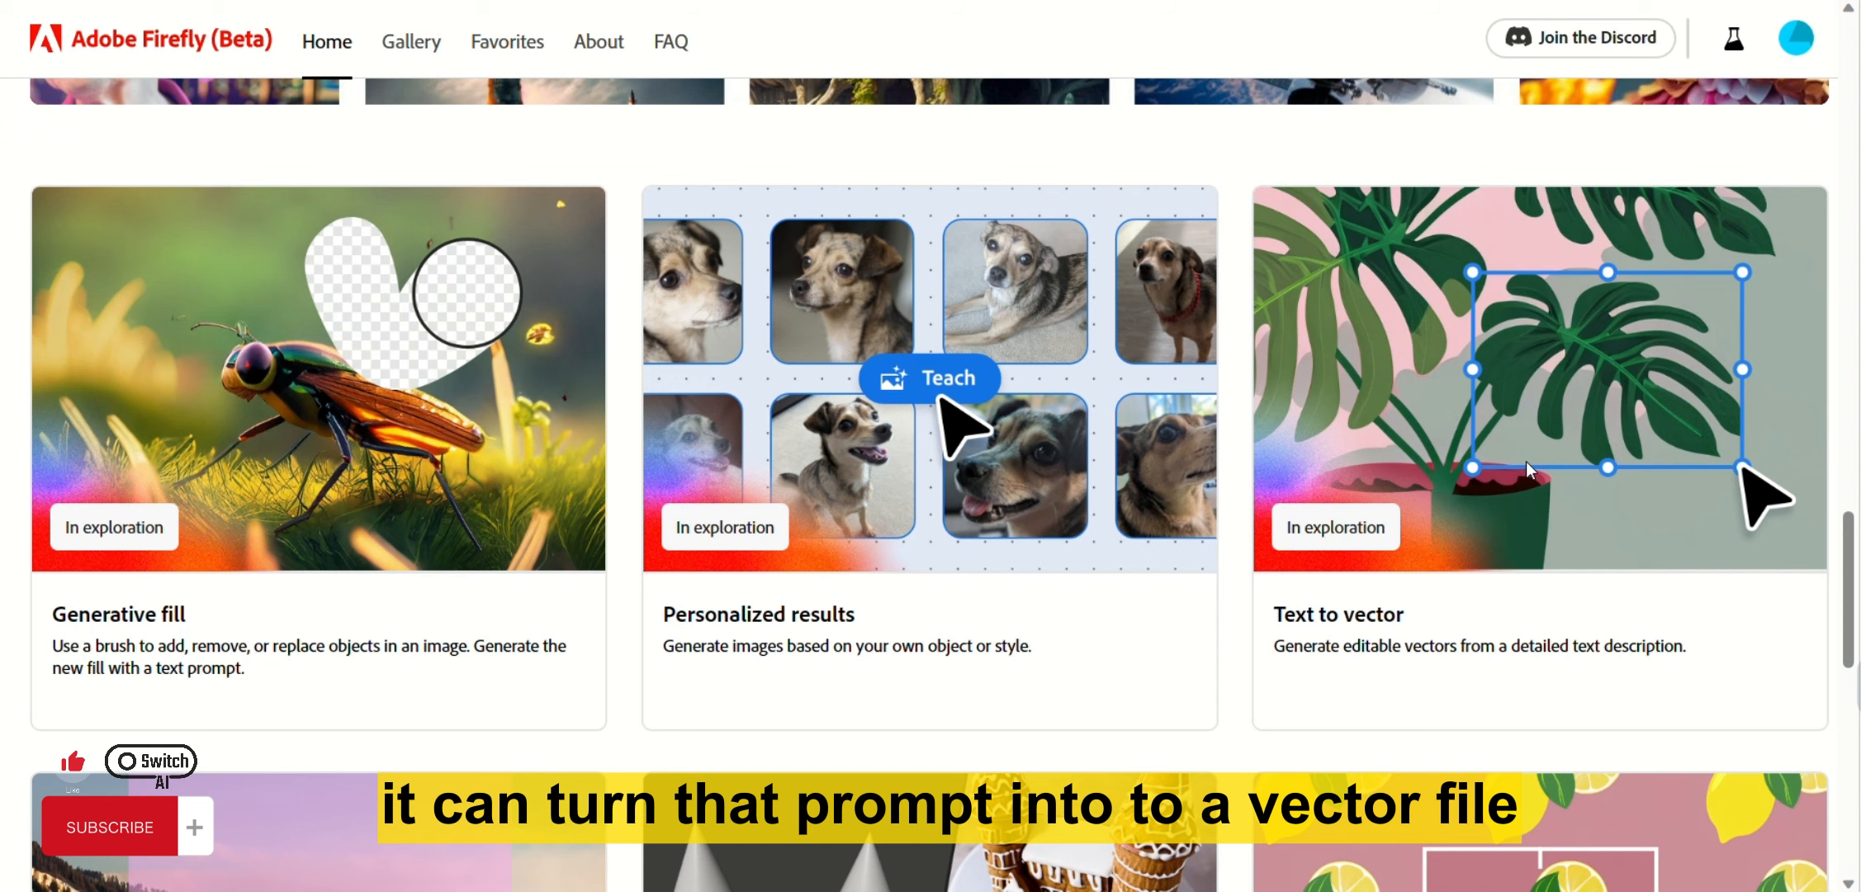
# Open the Text to image generator from the Try these out cards on the Firefly home page.
pyautogui.scroll(-3, 1464, 399)
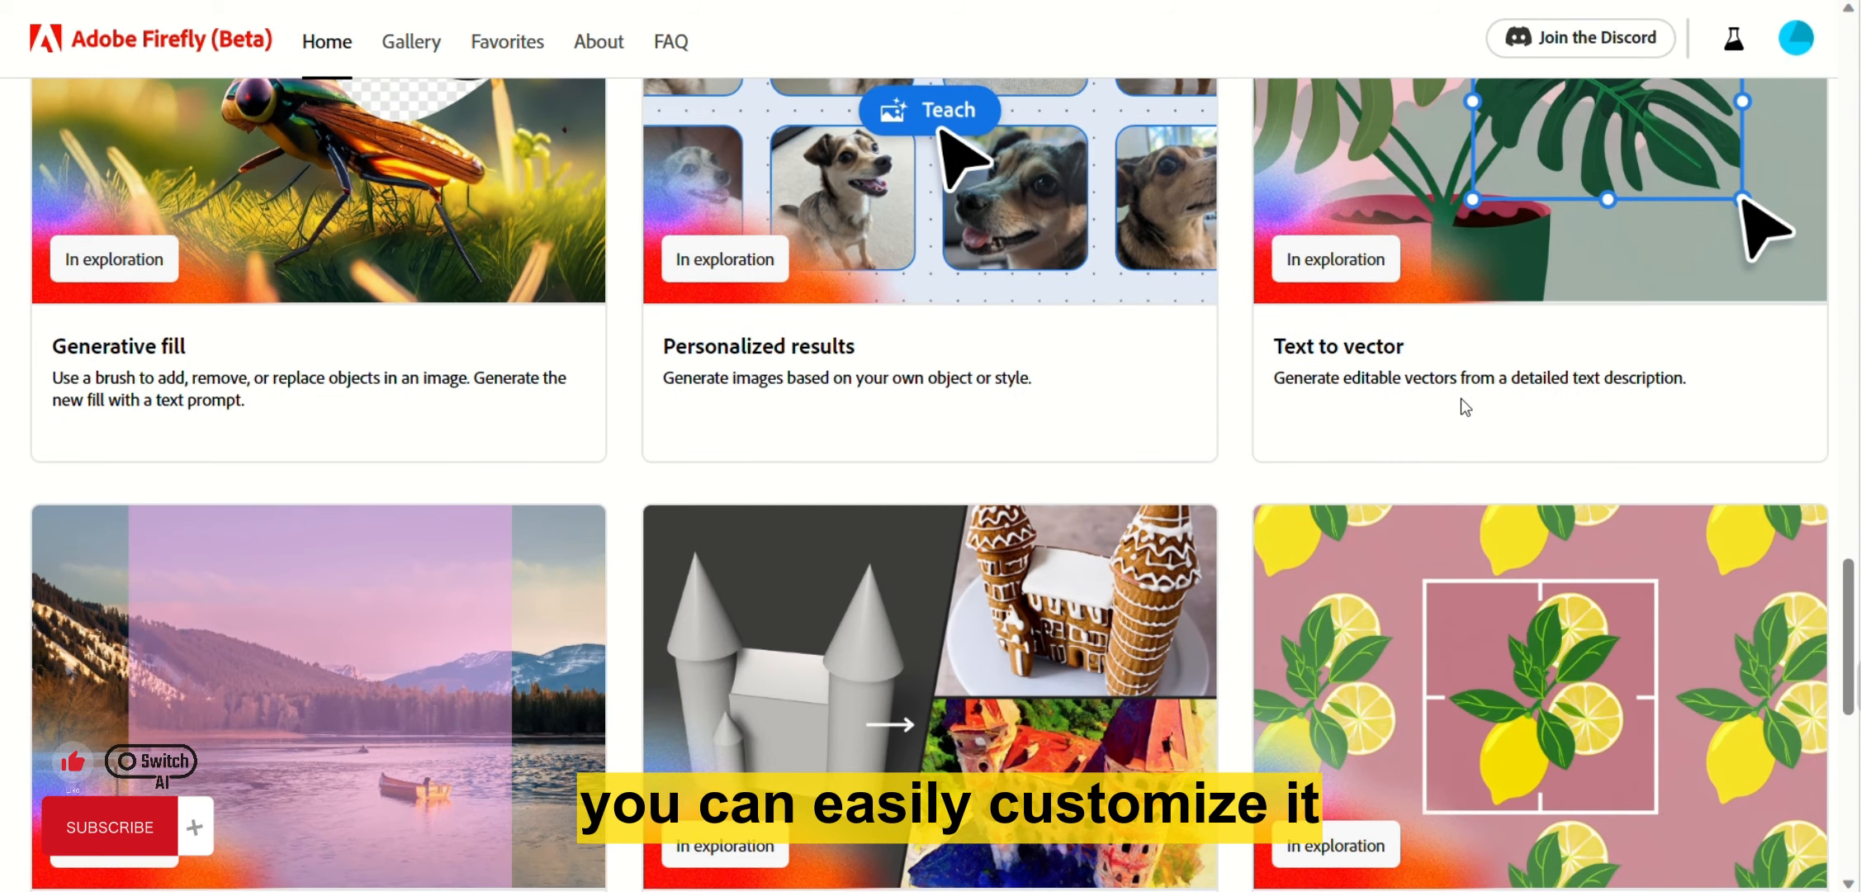
pyautogui.scroll(-3, 1461, 398)
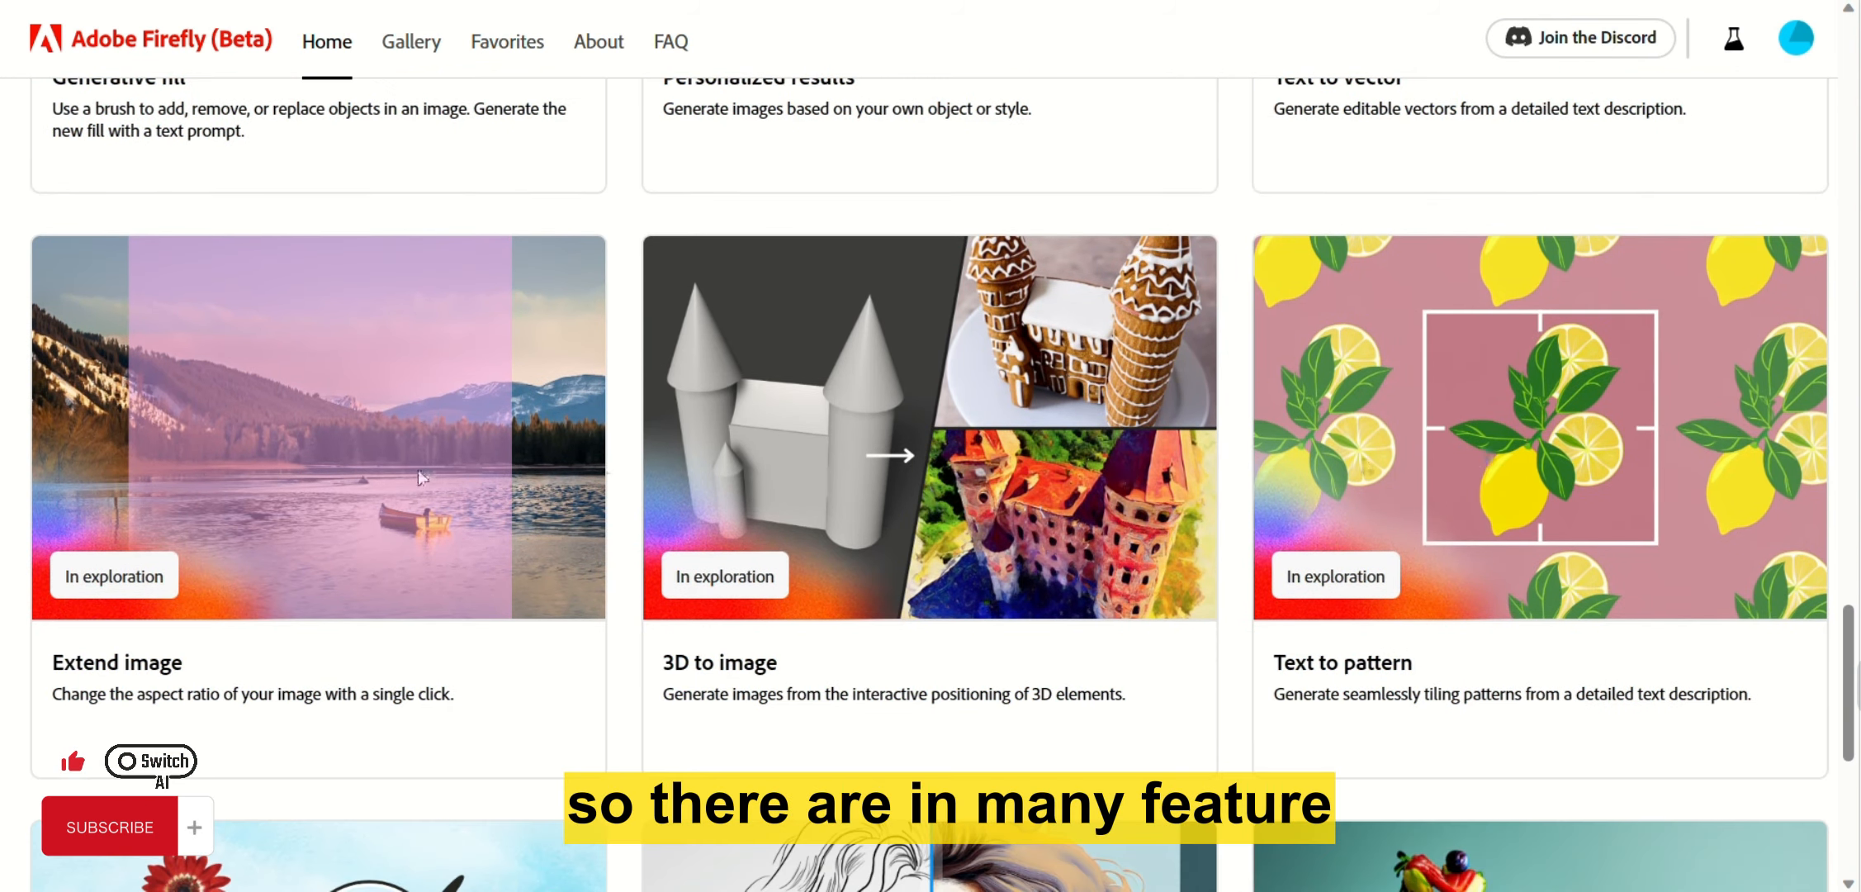
pyautogui.scroll(-2, 428, 469)
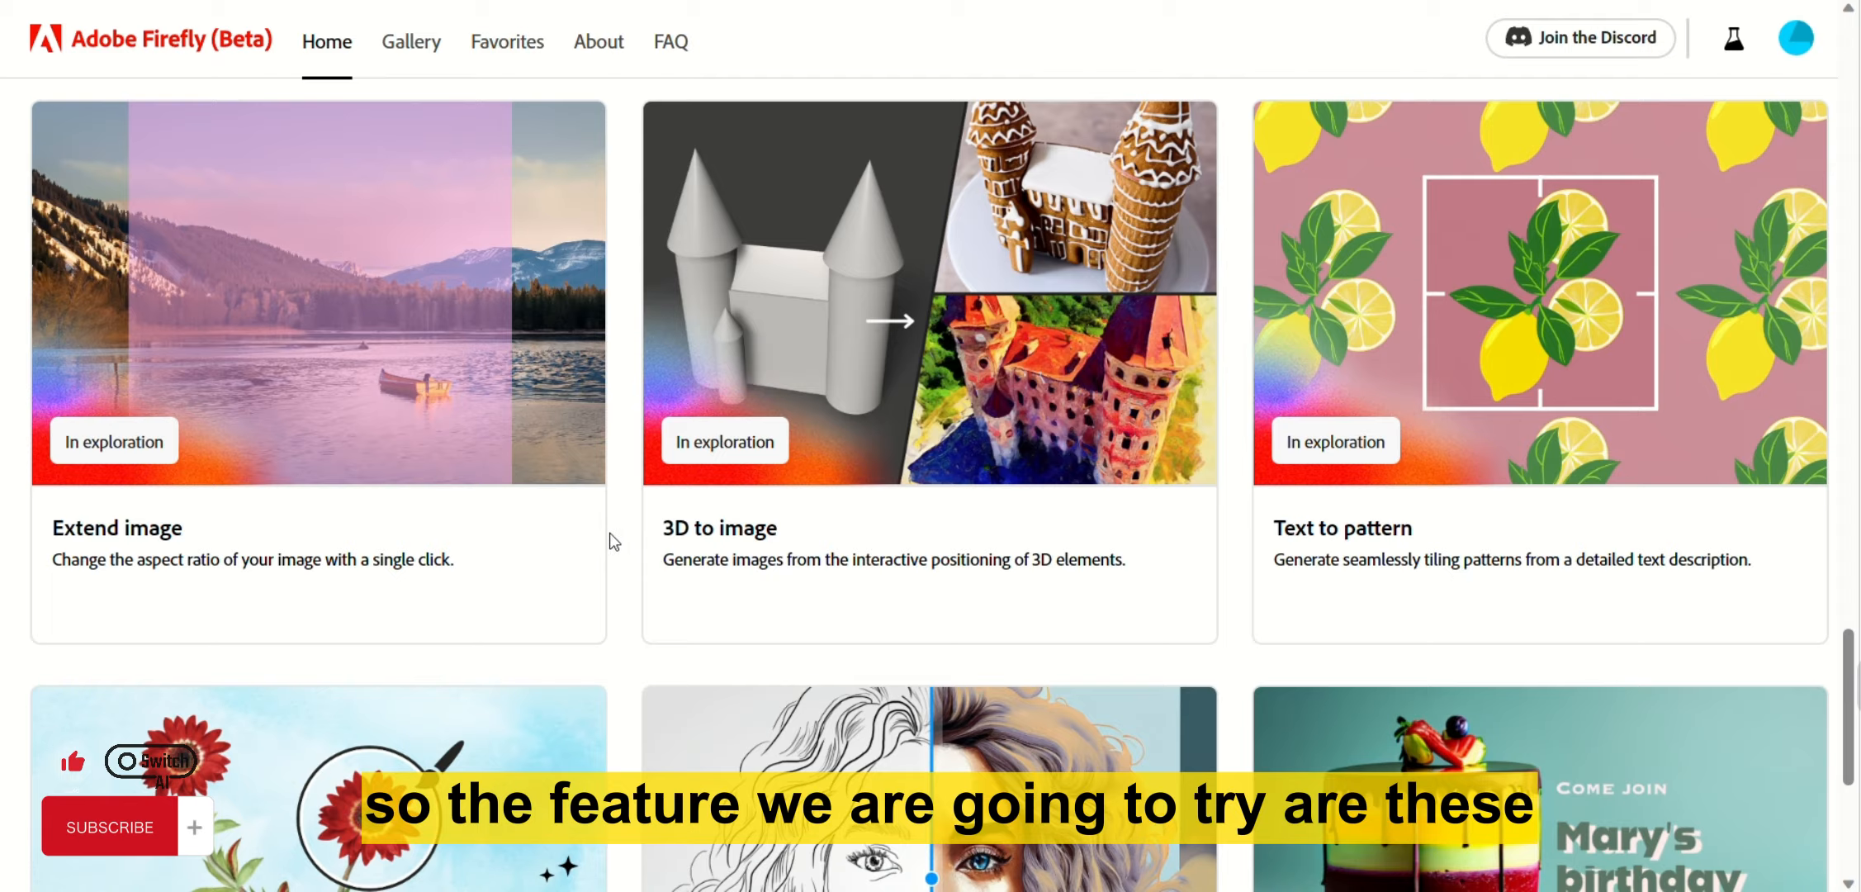
pyautogui.scroll(12, 610, 532)
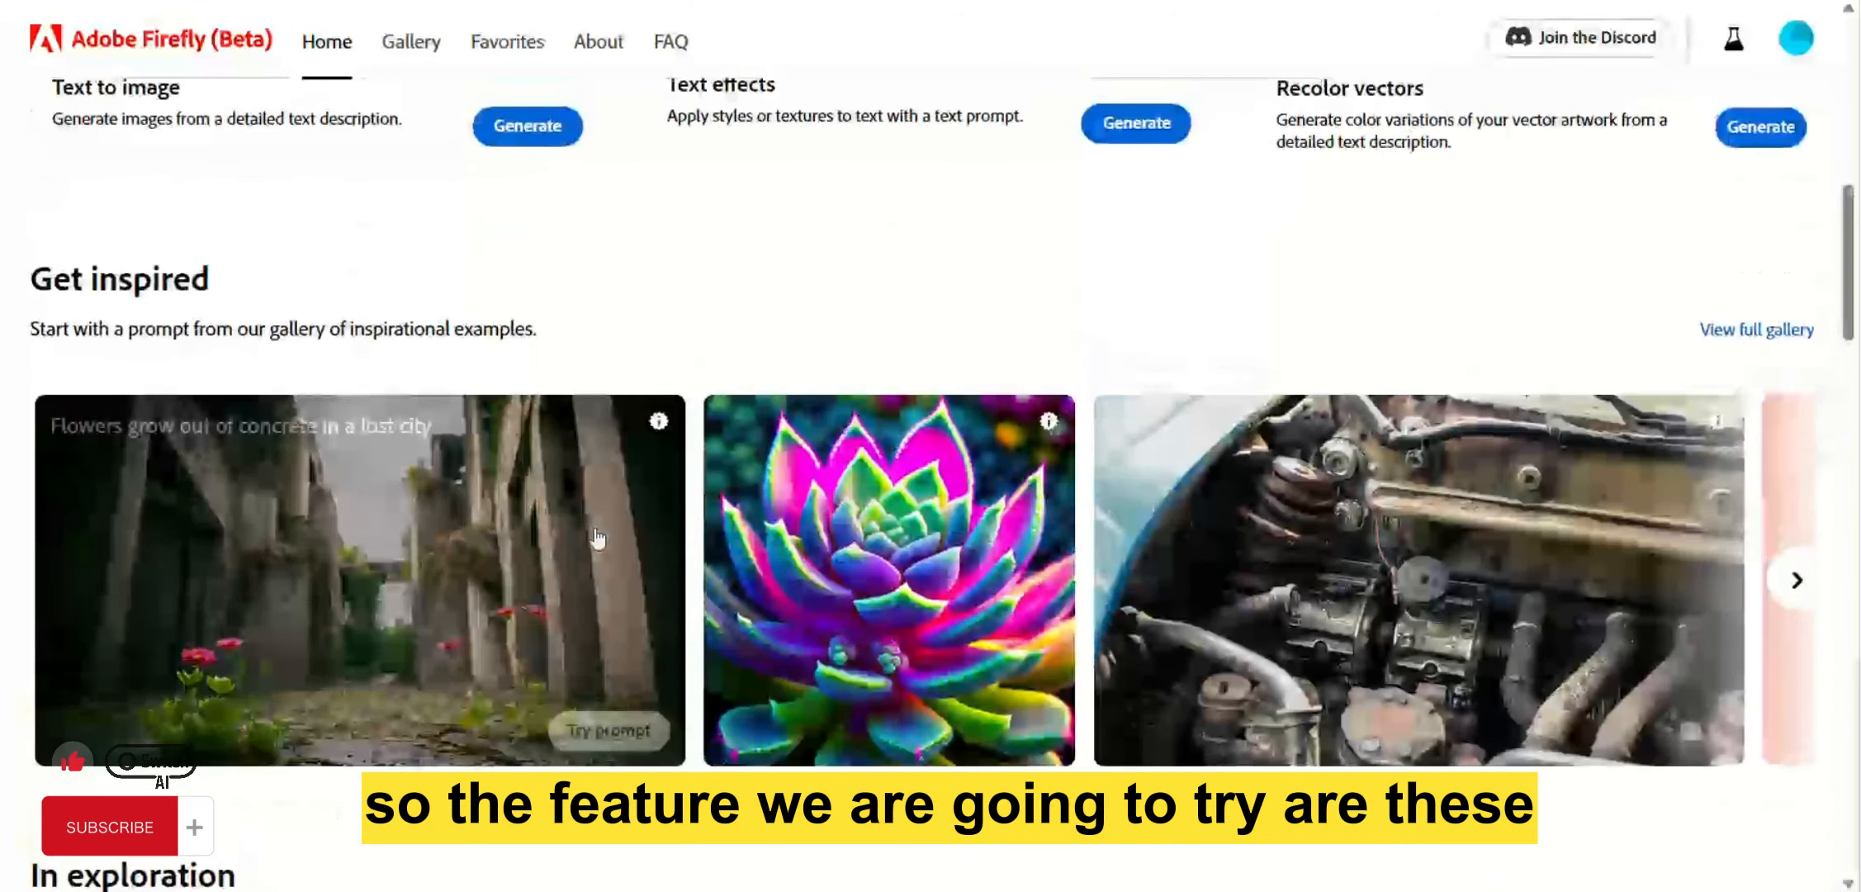
pyautogui.scroll(8, 597, 538)
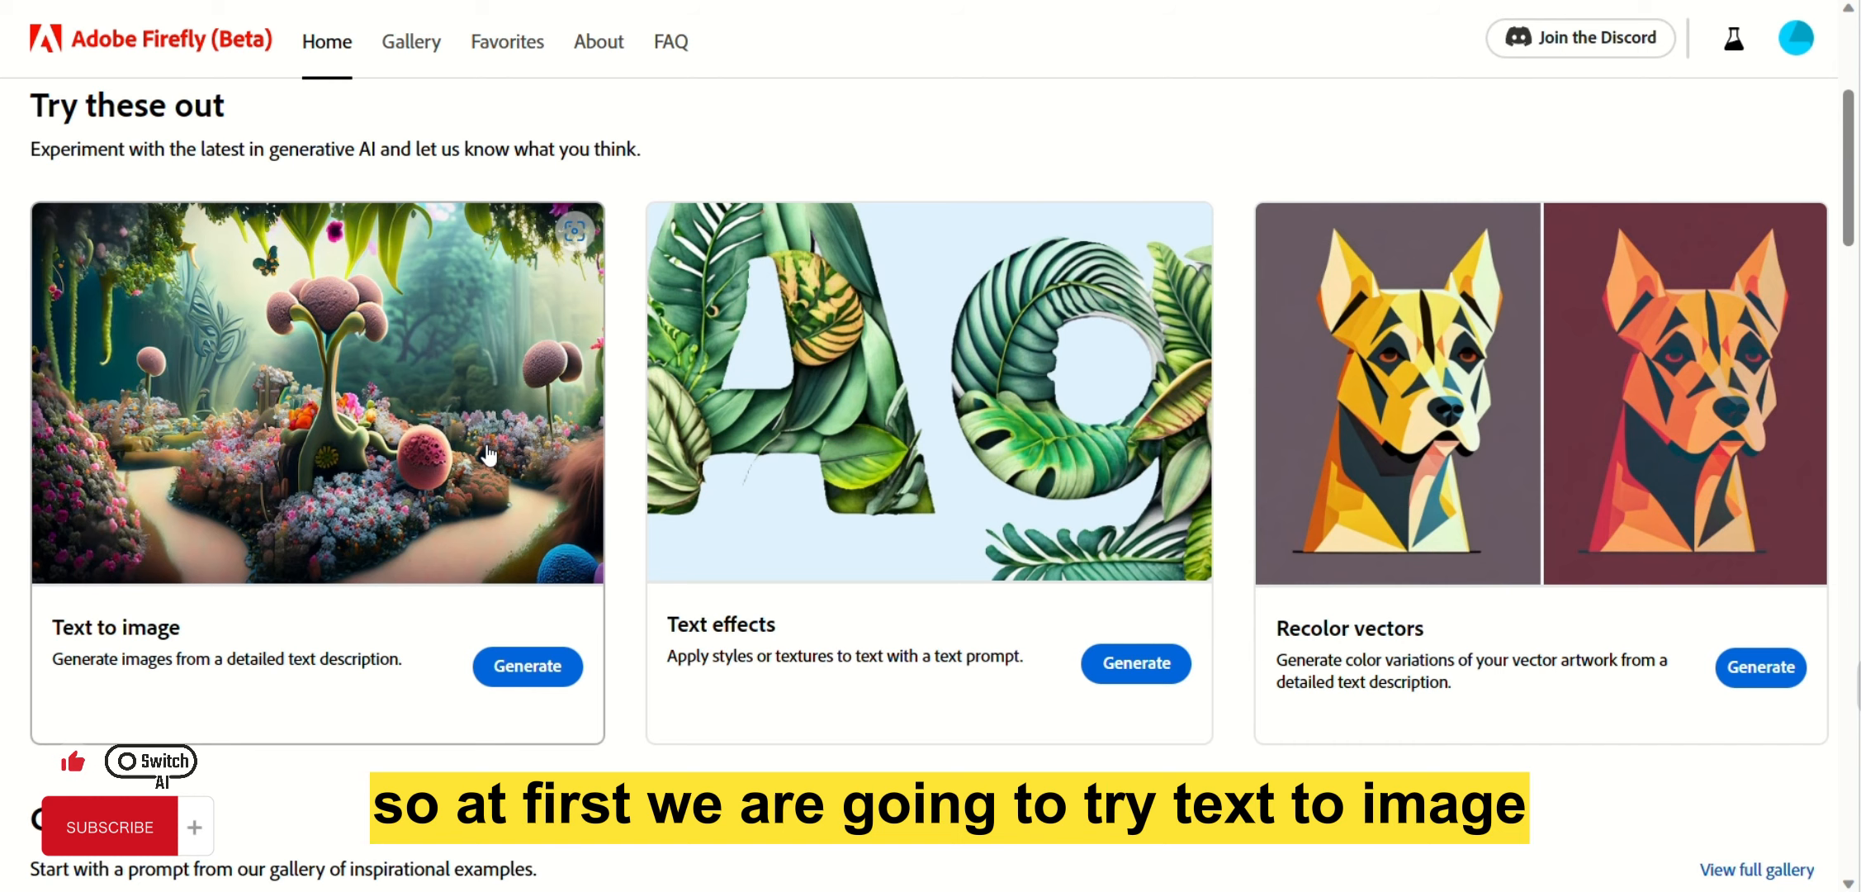
pyautogui.click(518, 669)
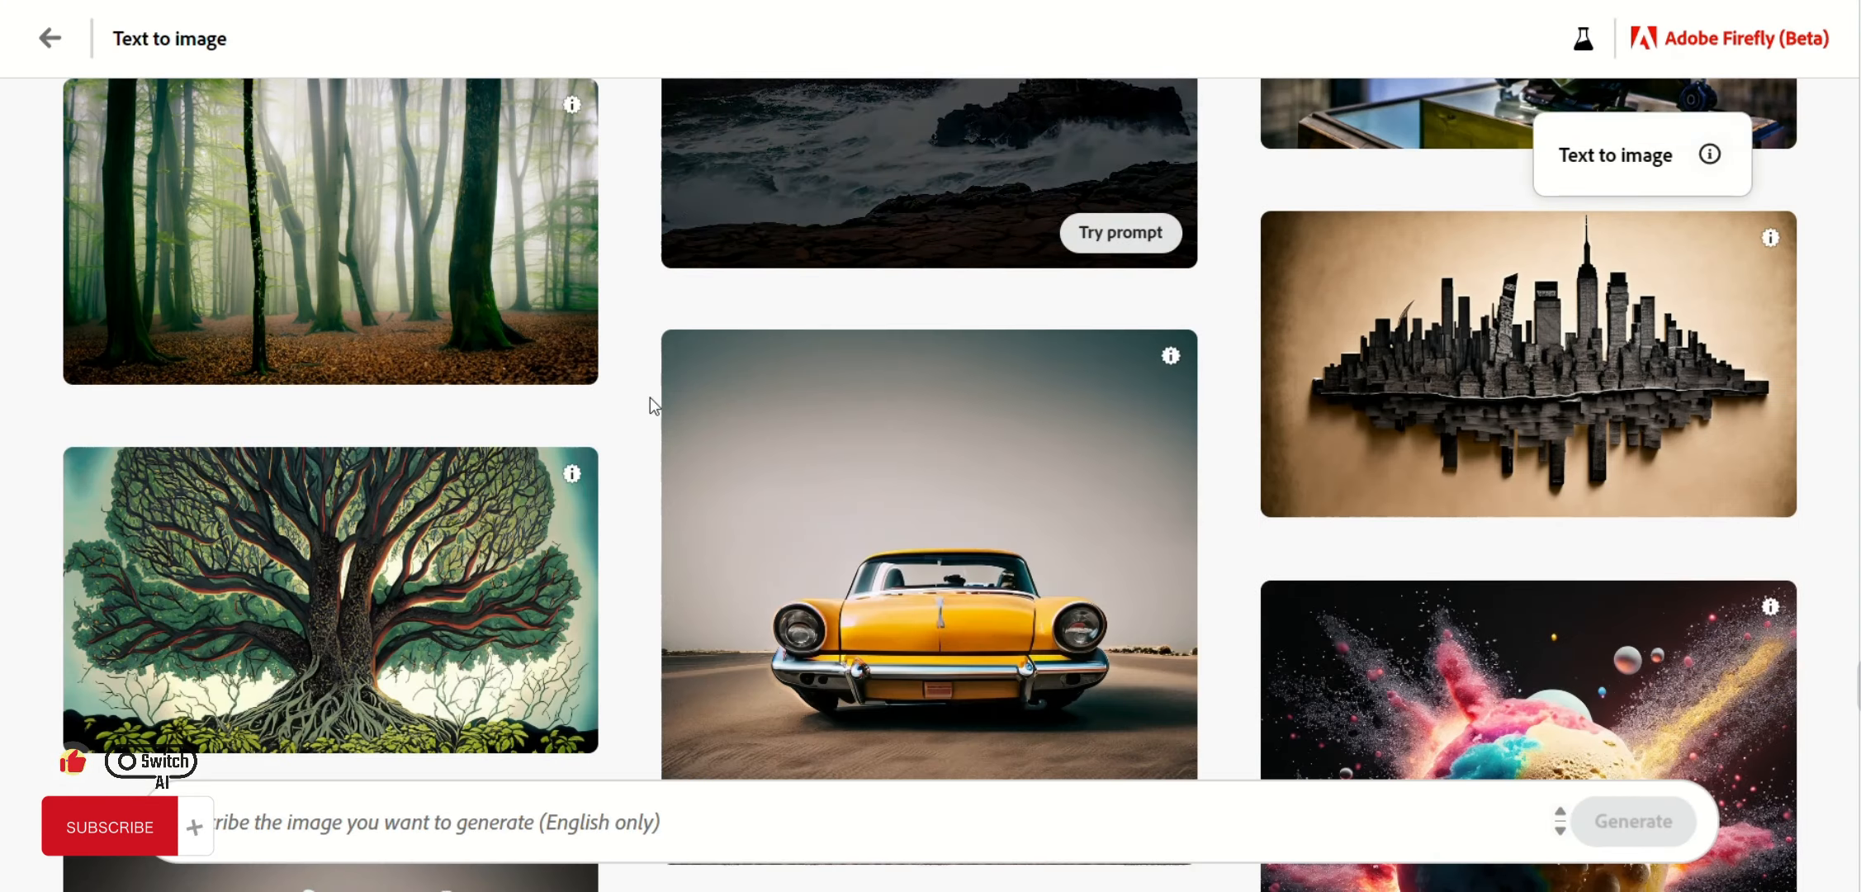
# Browse the Text to image sample gallery to see example images and their prompts.
pyautogui.scroll(-10, 1047, 518)
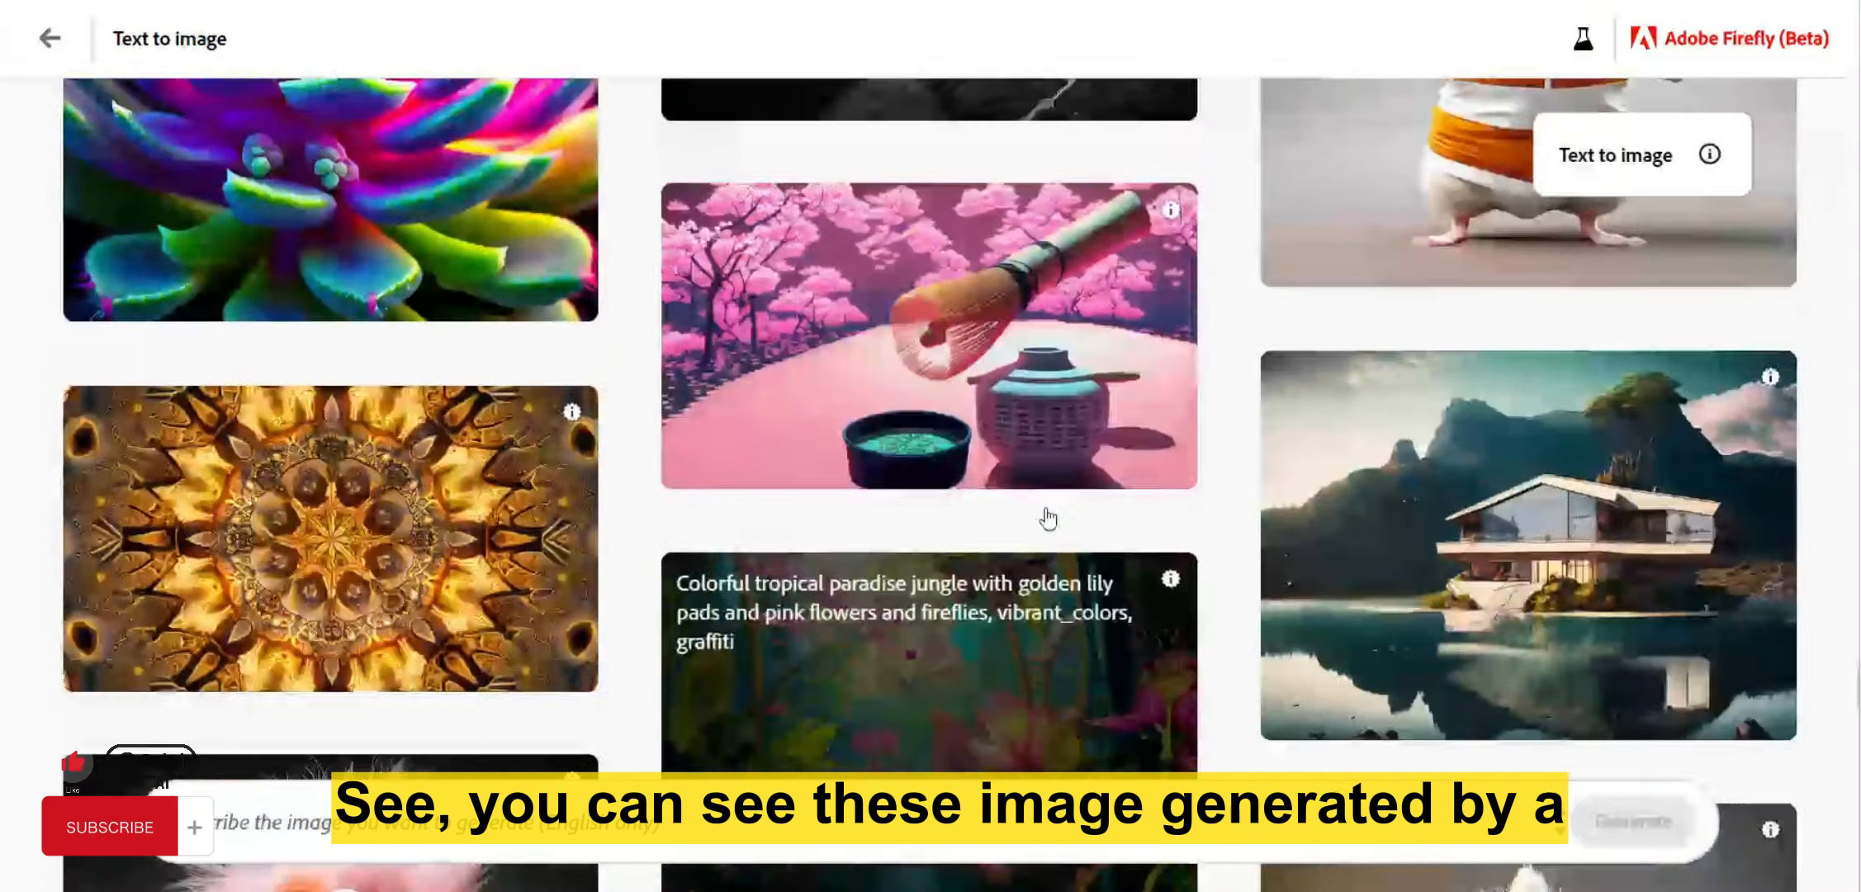
pyautogui.scroll(-15, 1047, 519)
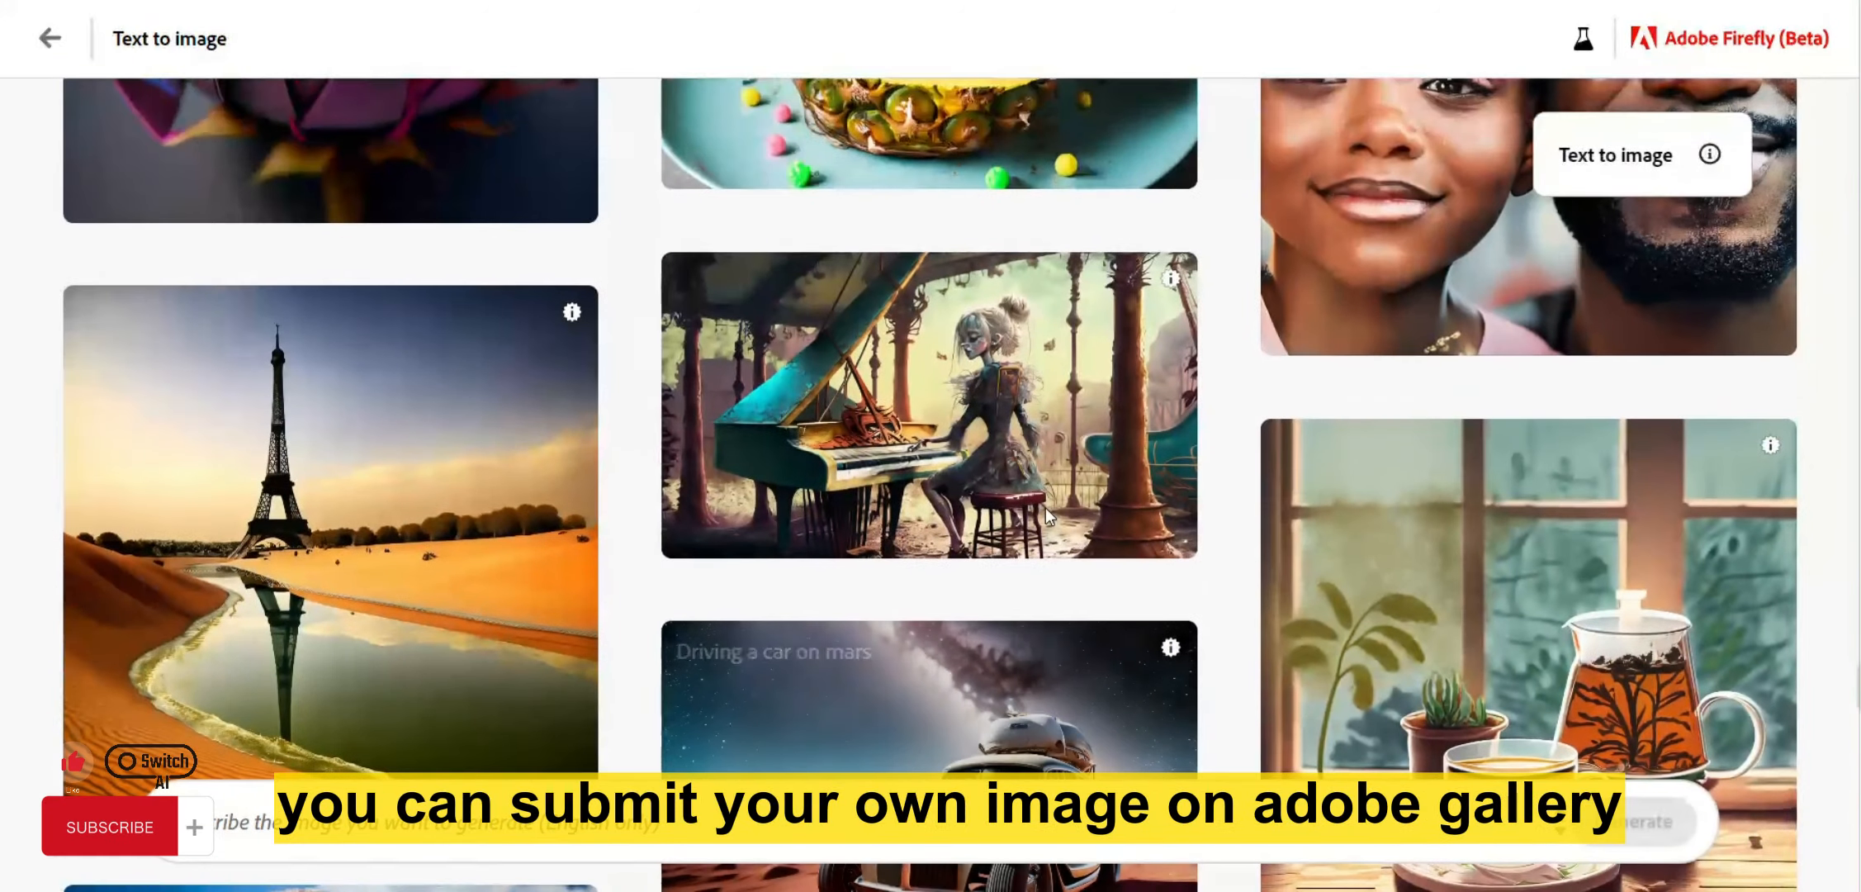
pyautogui.moveTo(1047, 514)
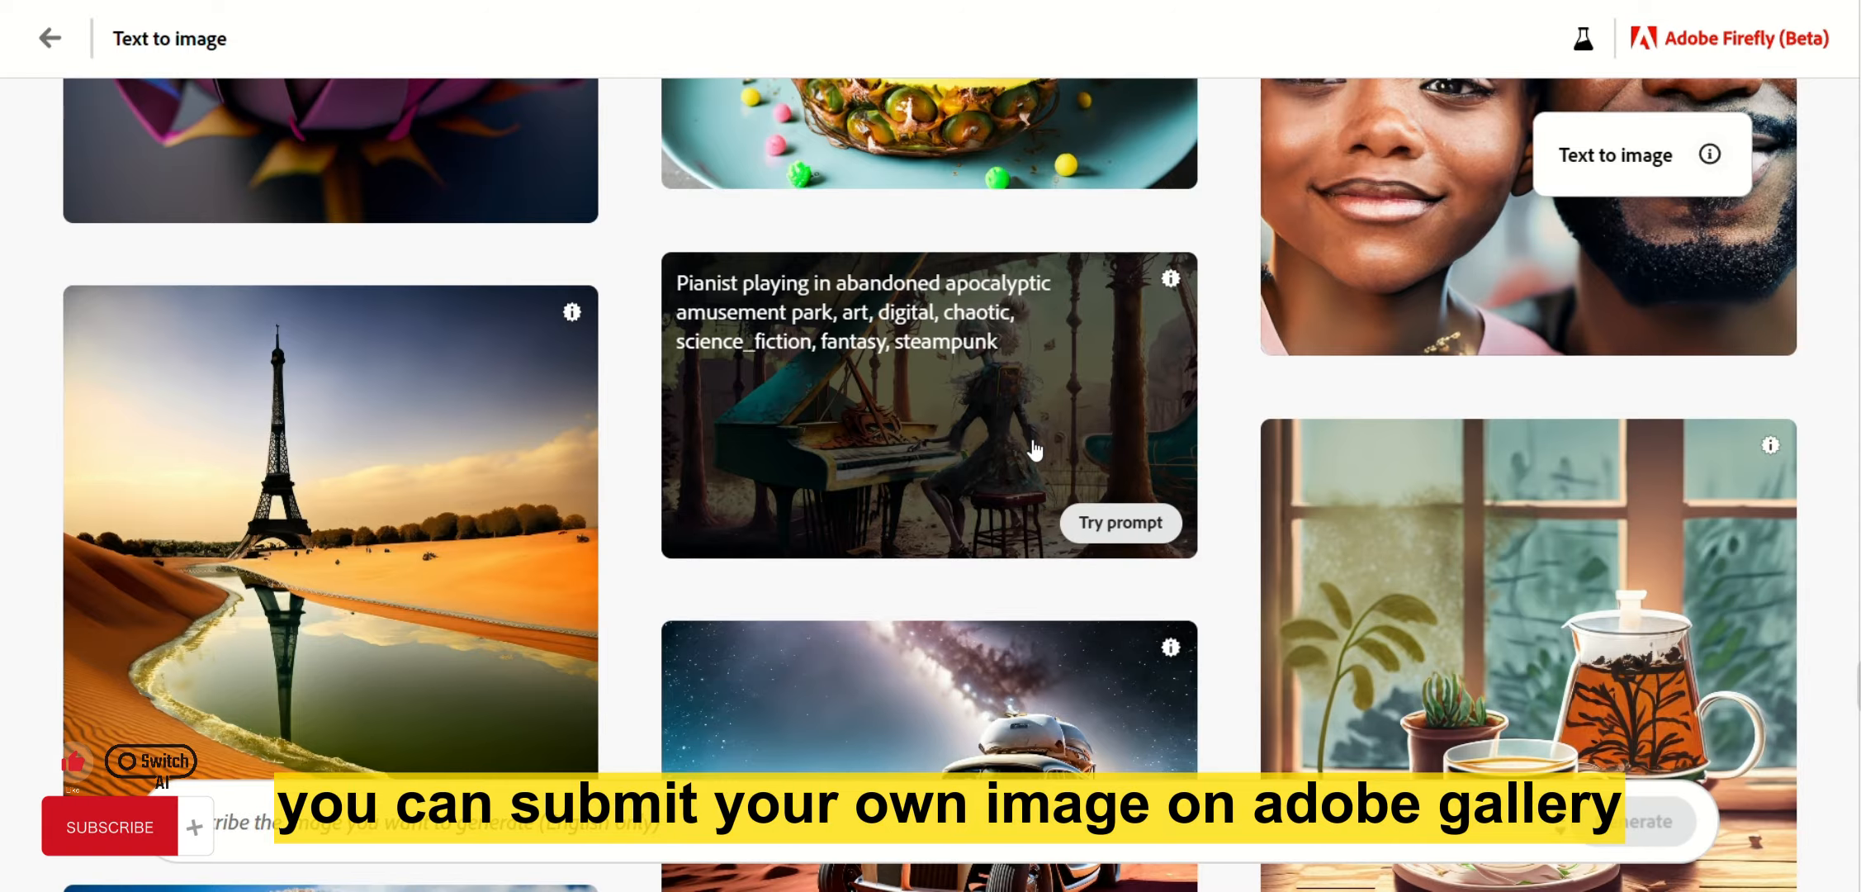
pyautogui.scroll(-8, 1035, 450)
pyautogui.moveTo(433, 367)
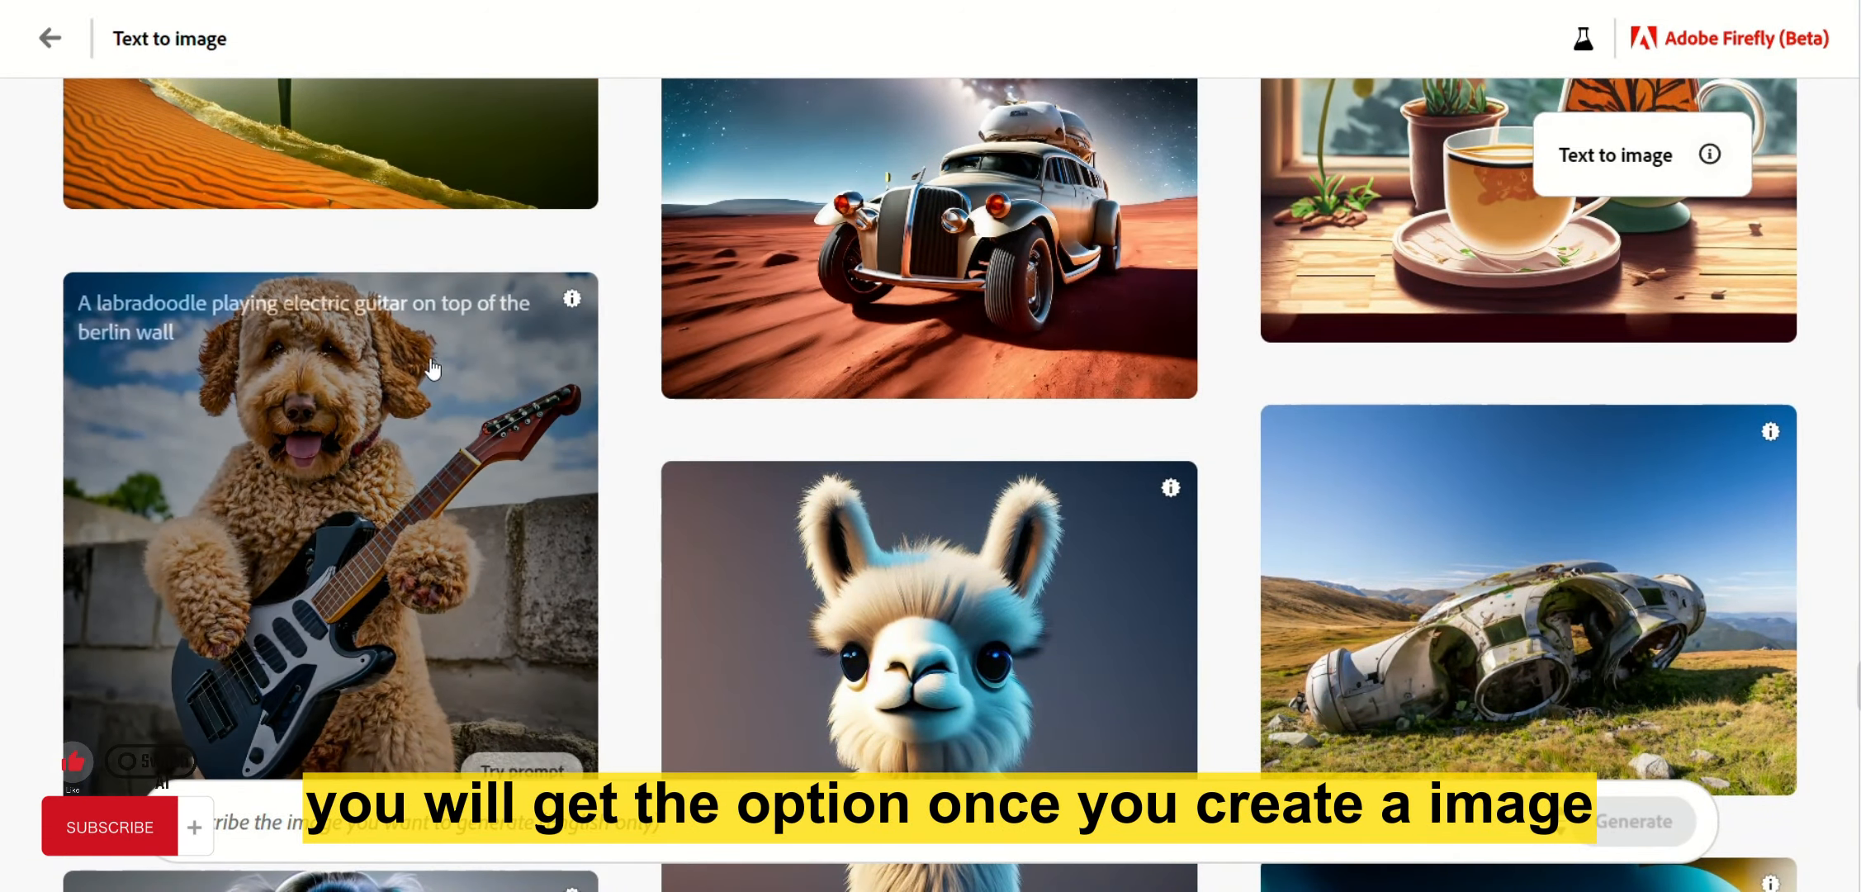
pyautogui.scroll(-20, 829, 382)
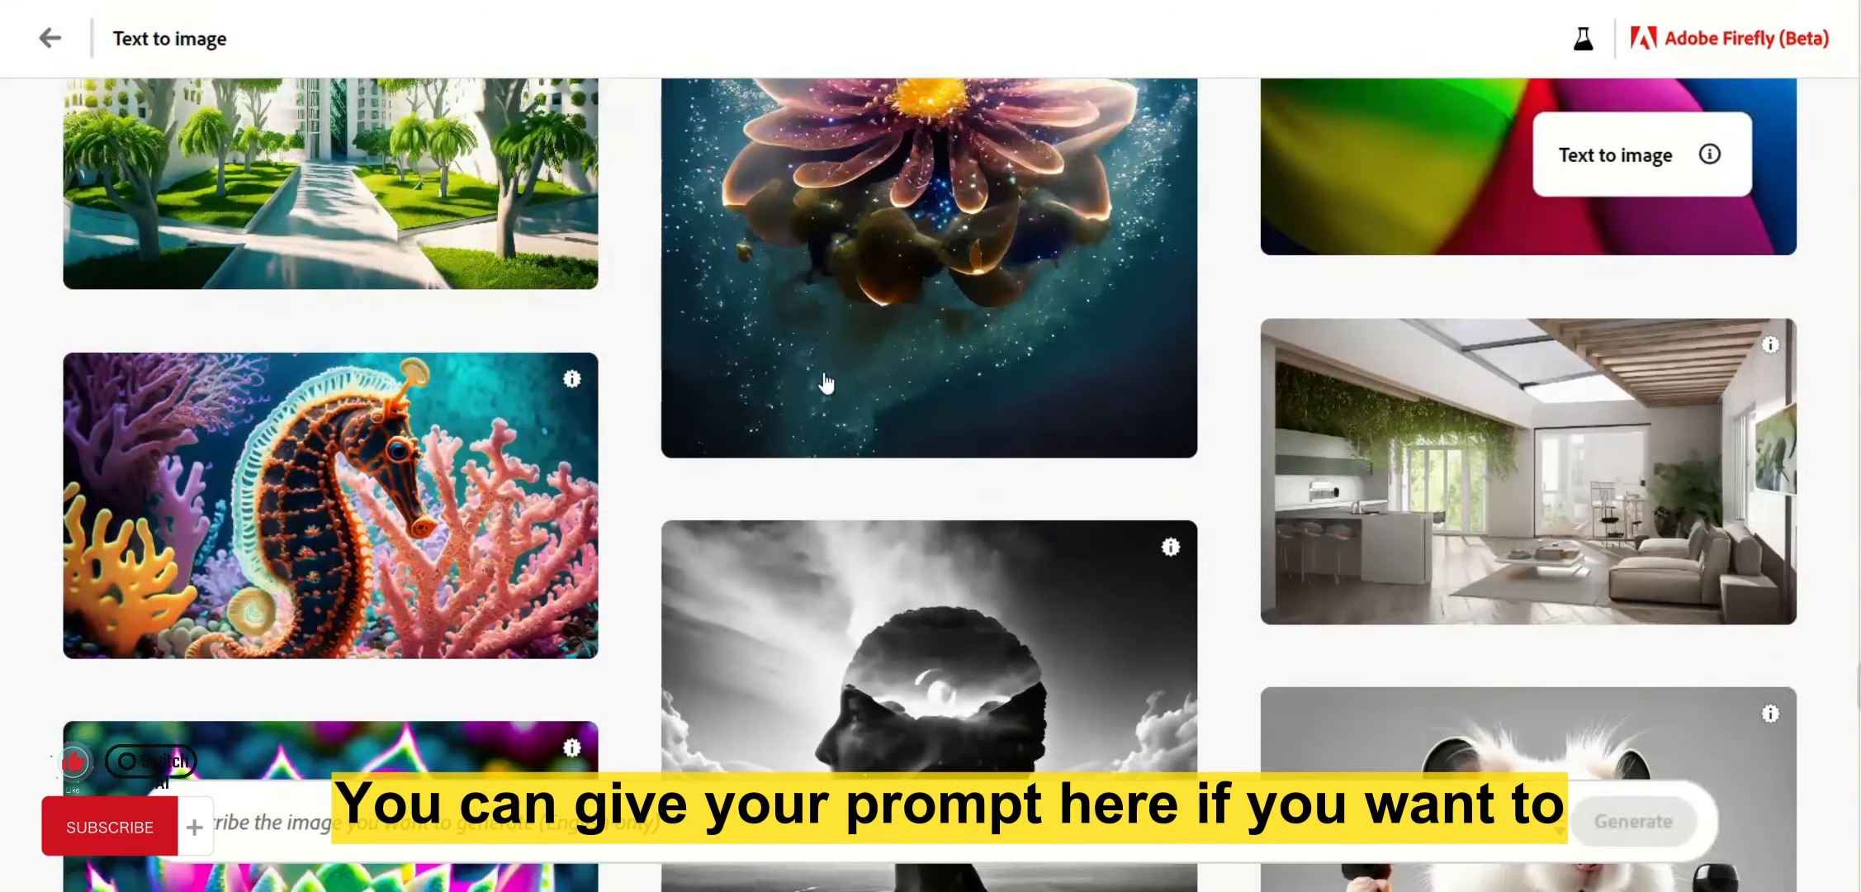
pyautogui.scroll(5, 826, 383)
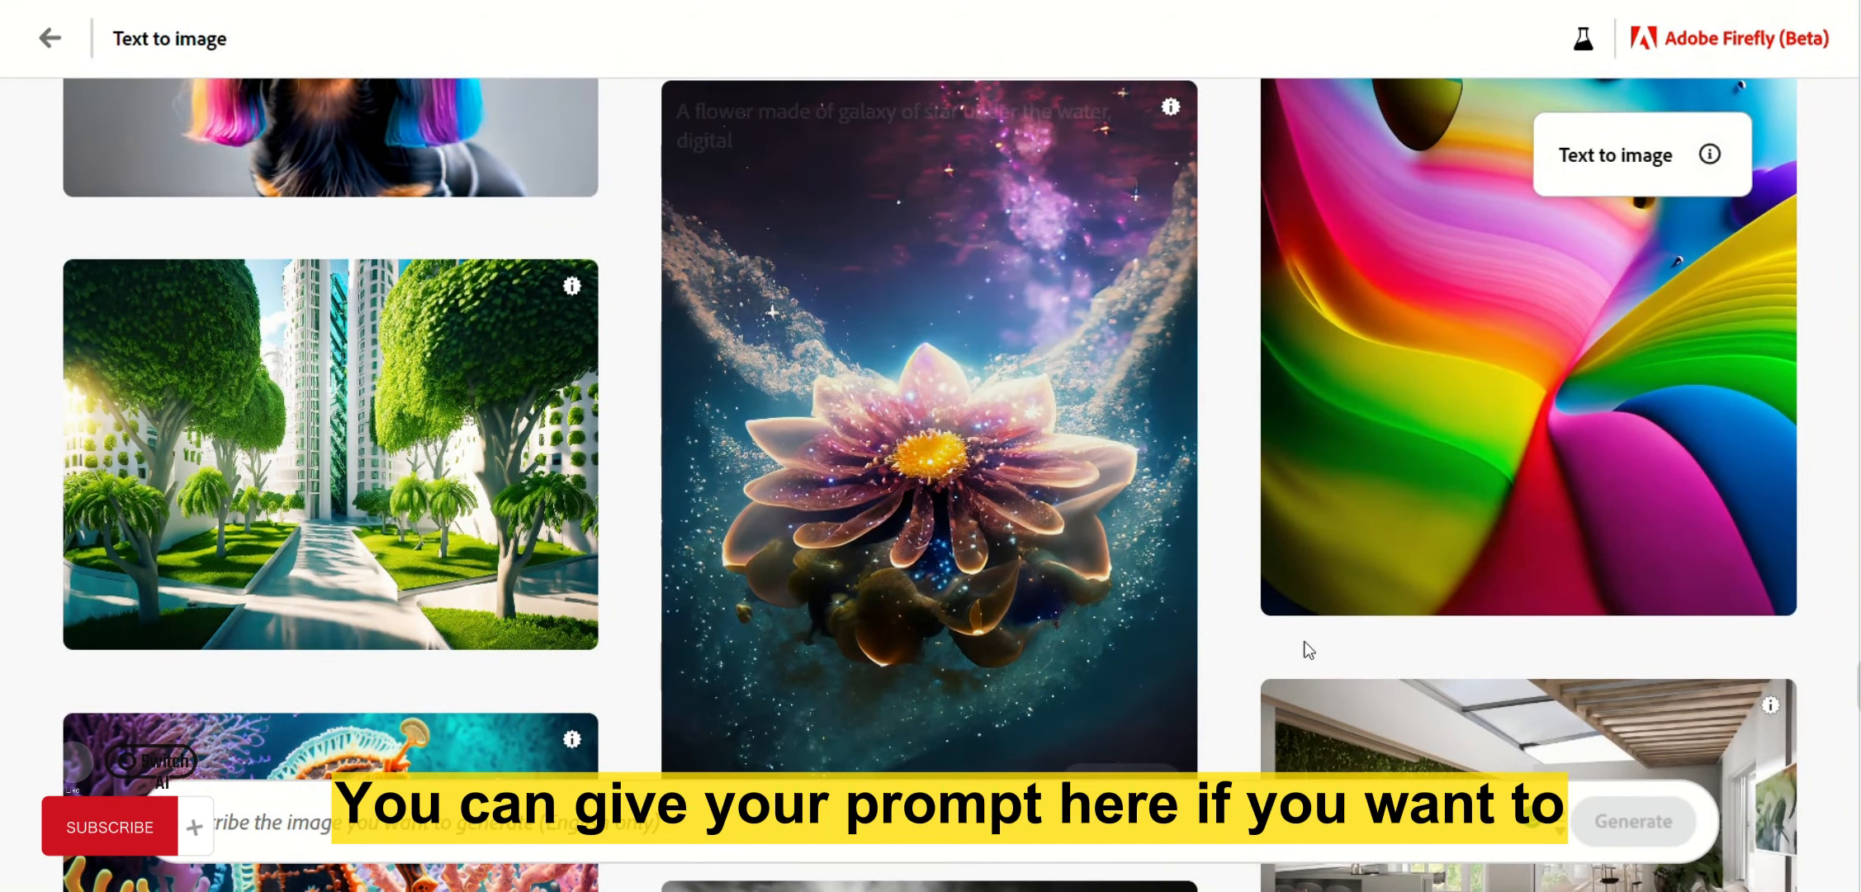
pyautogui.scroll(8, 709, 349)
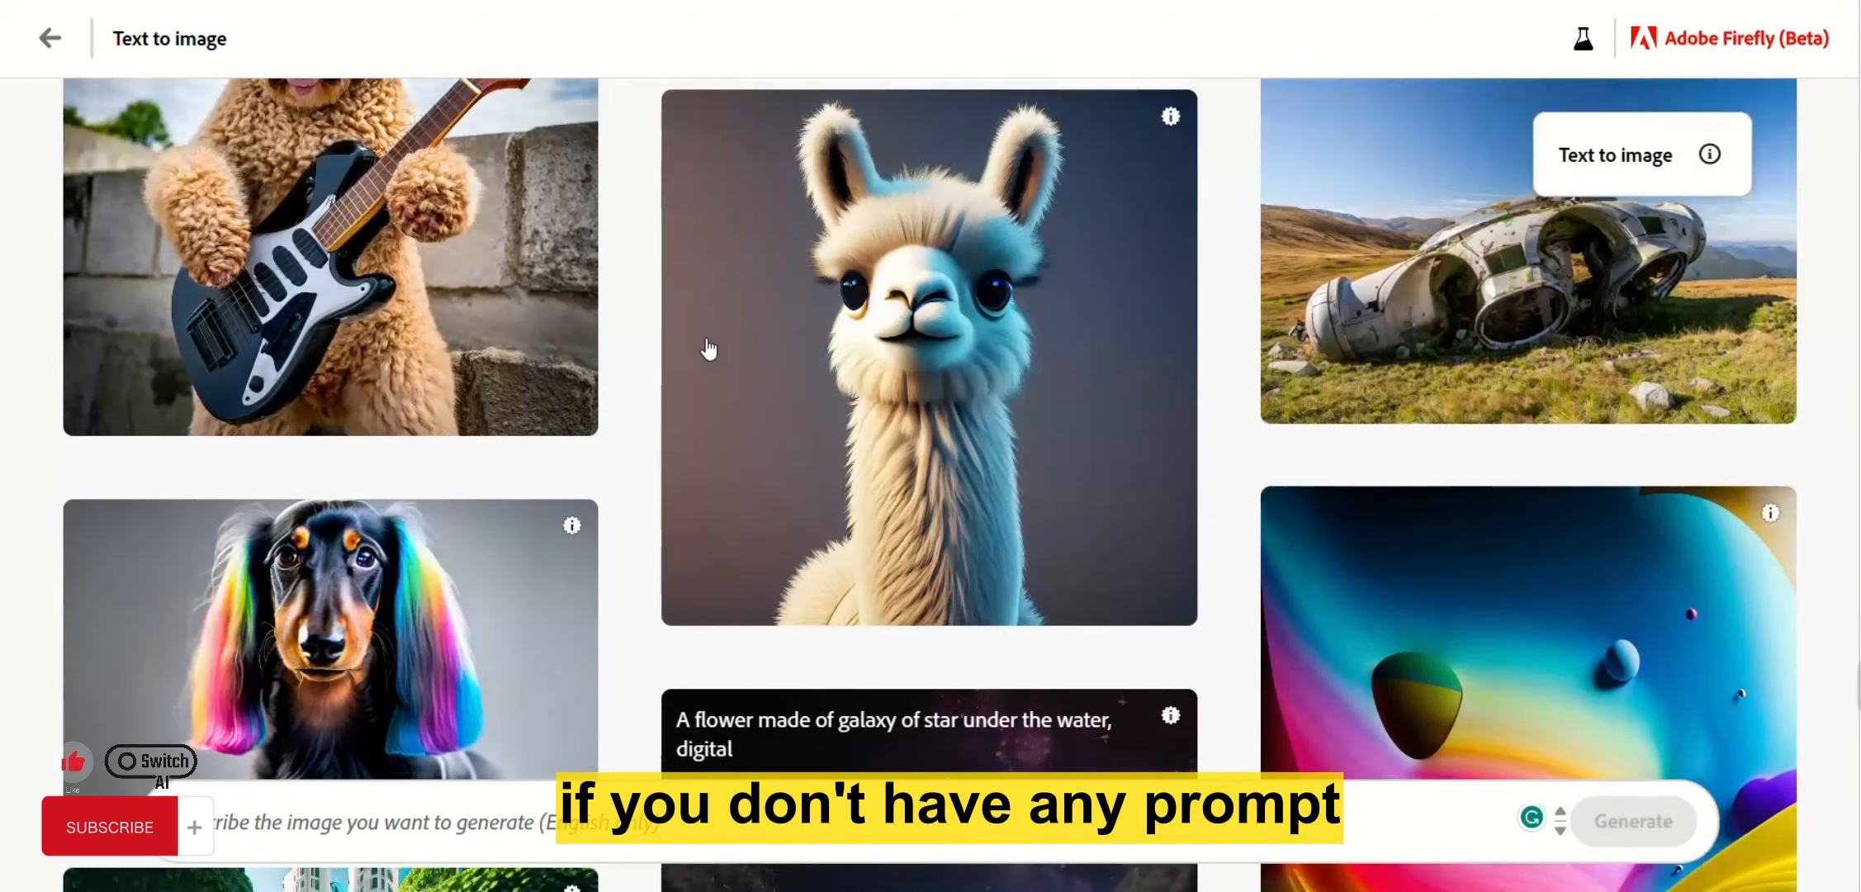
pyautogui.scroll(14, 709, 349)
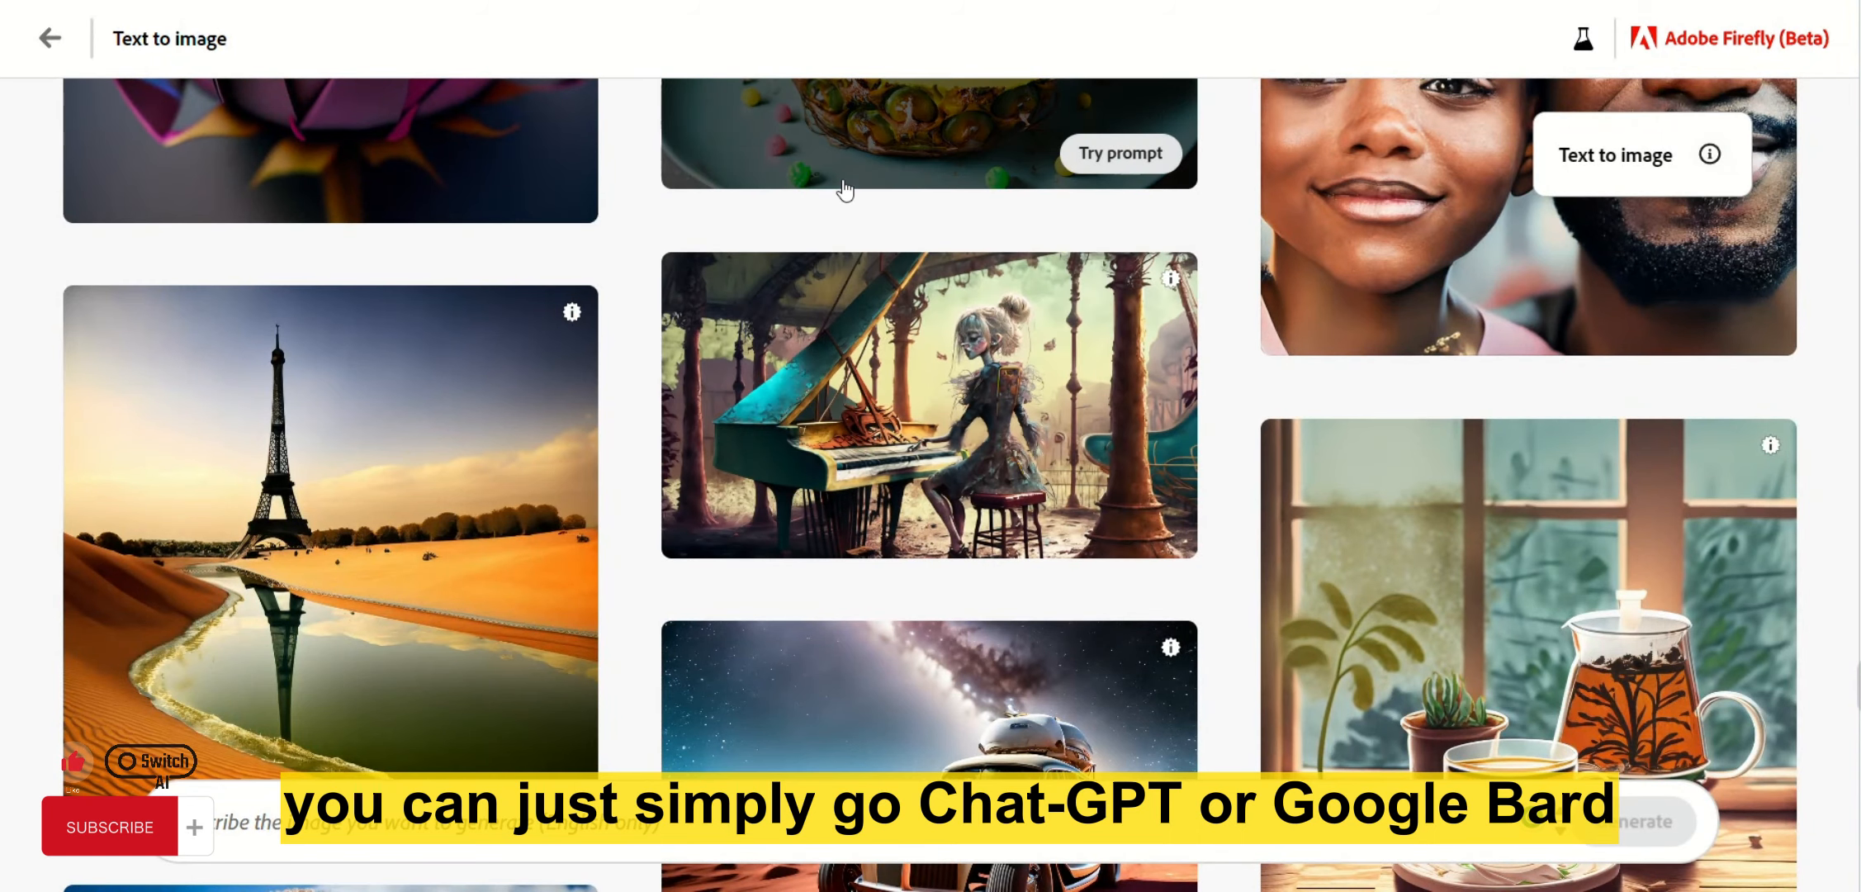
pyautogui.scroll(-10, 819, 199)
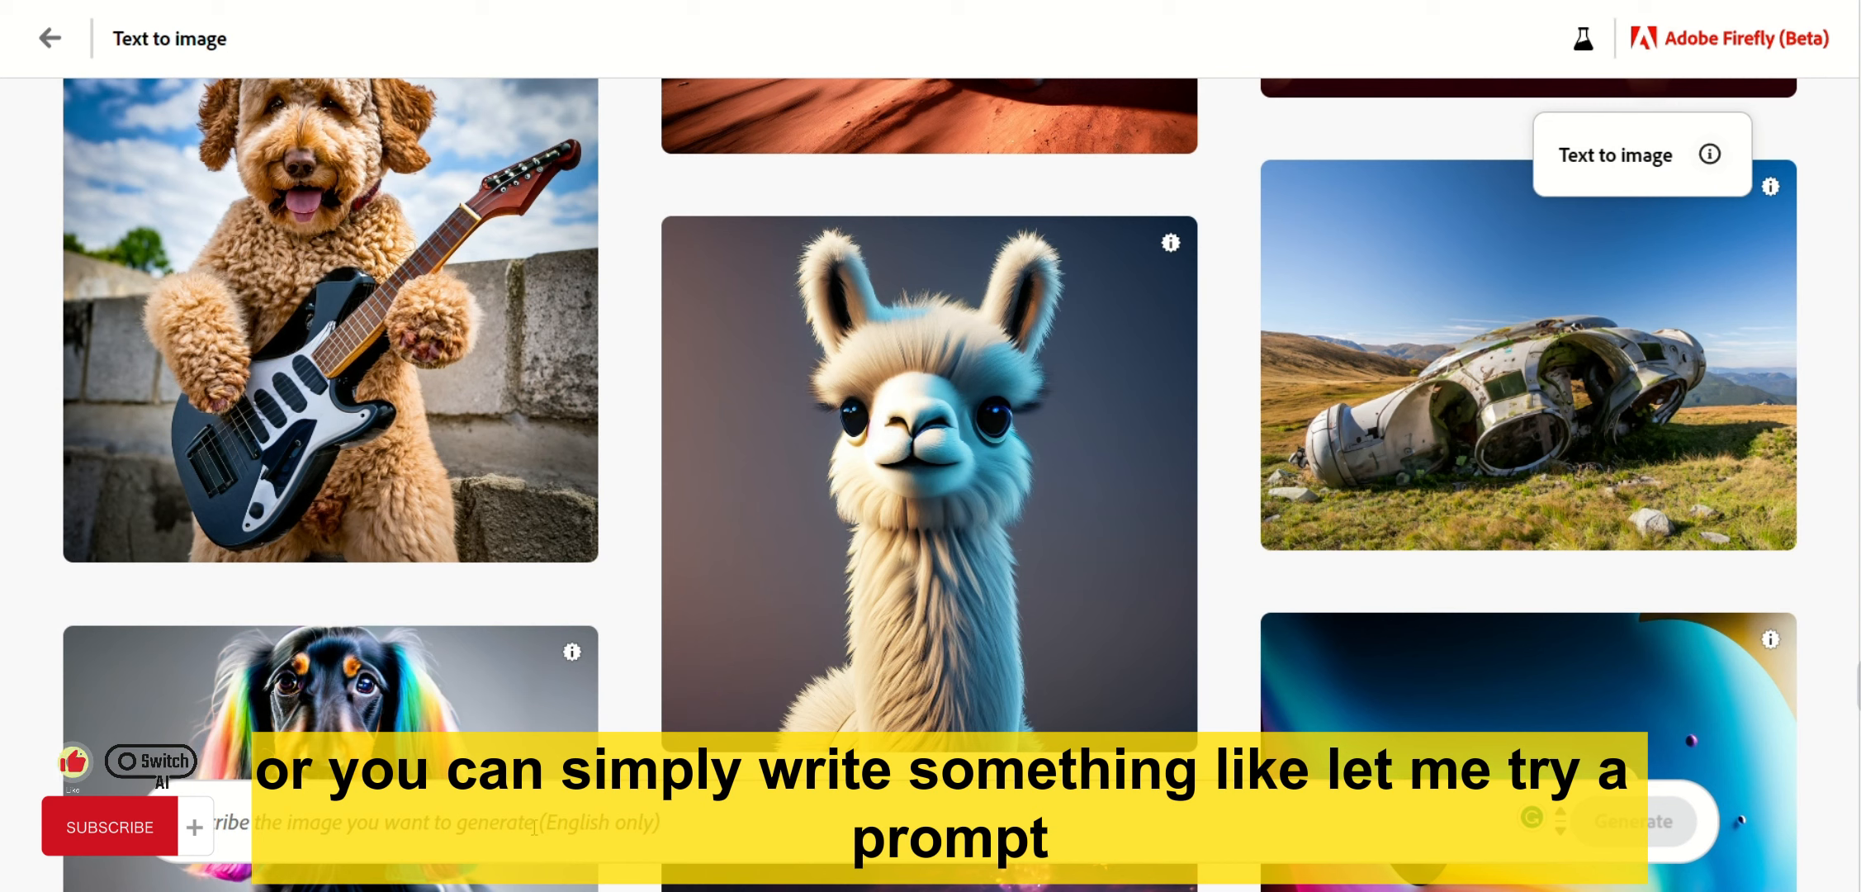
# Generate images from 'a black hole eating a white galaxy while moon, sun watch it' and enlarge the first.
pyautogui.write('a')
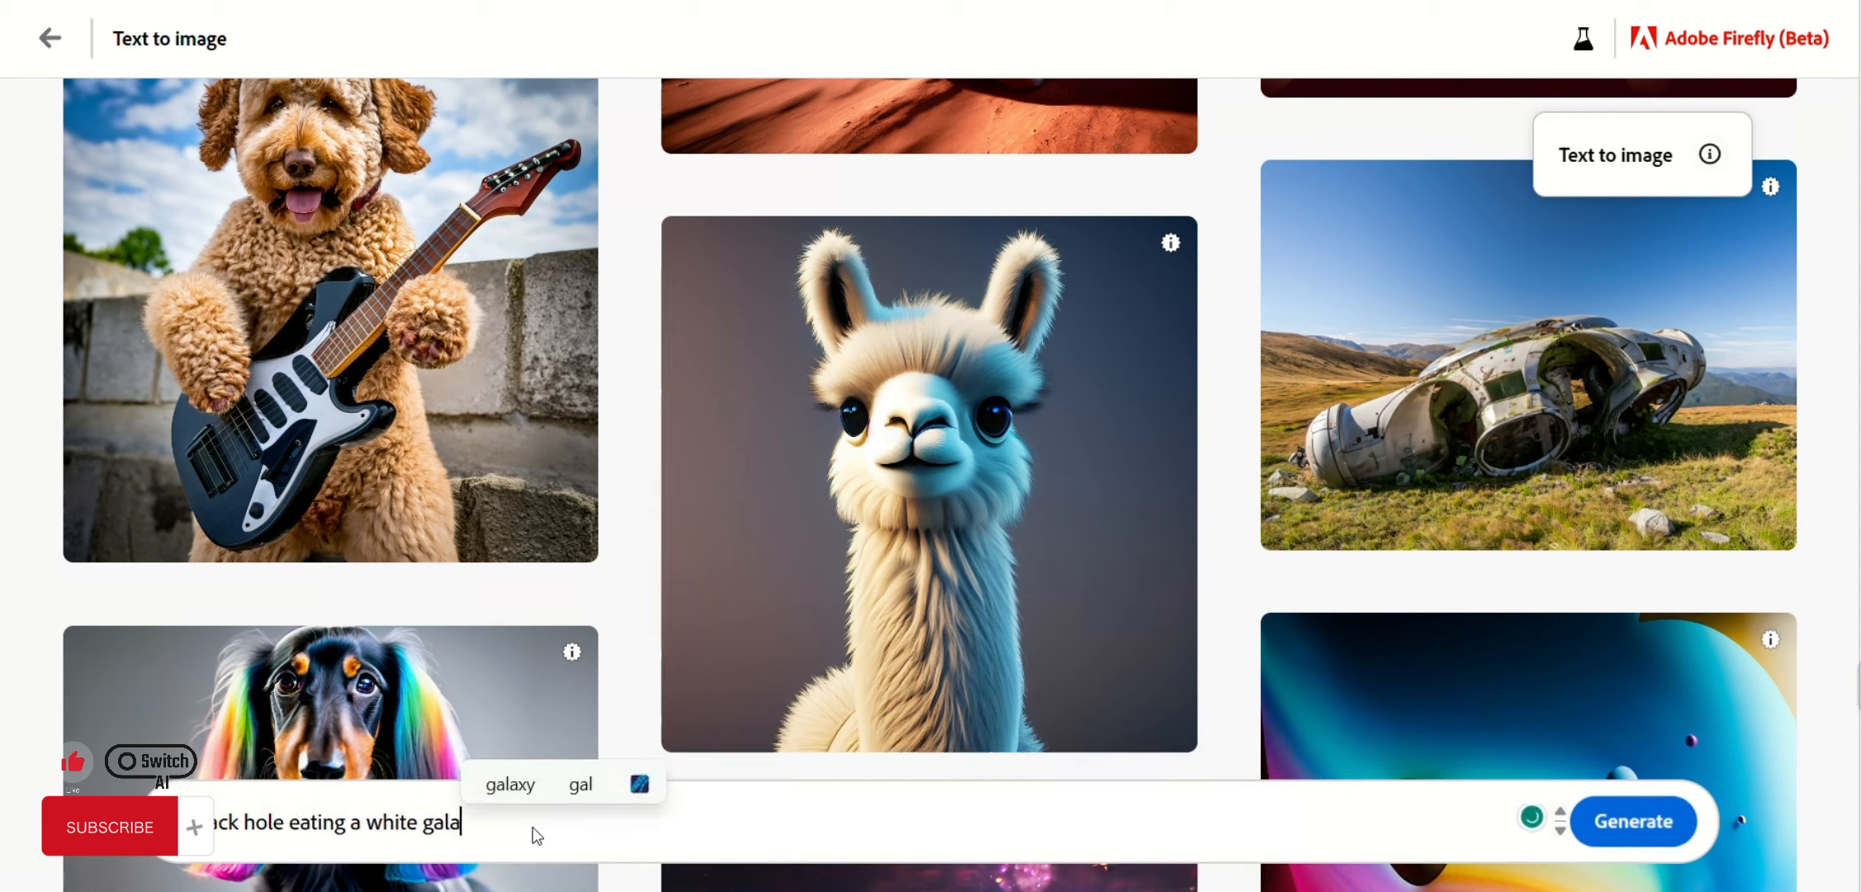
pyautogui.write(' black hole eating a white galaxy while moon, sun wa')
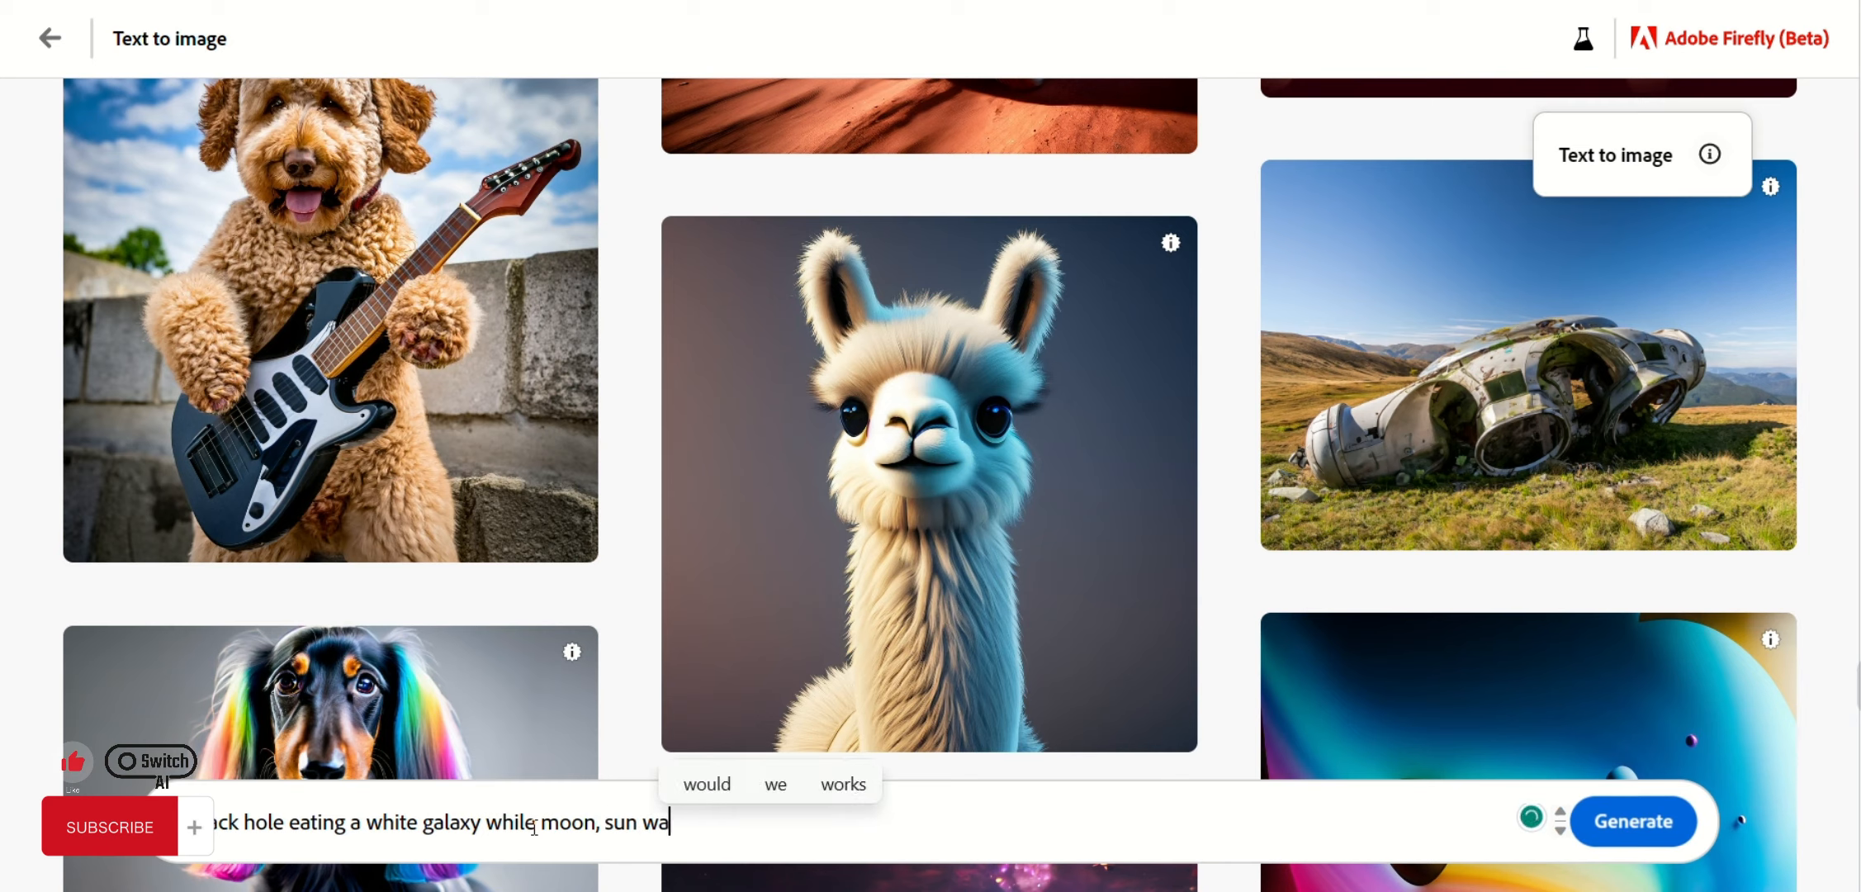
pyautogui.write('tch it')
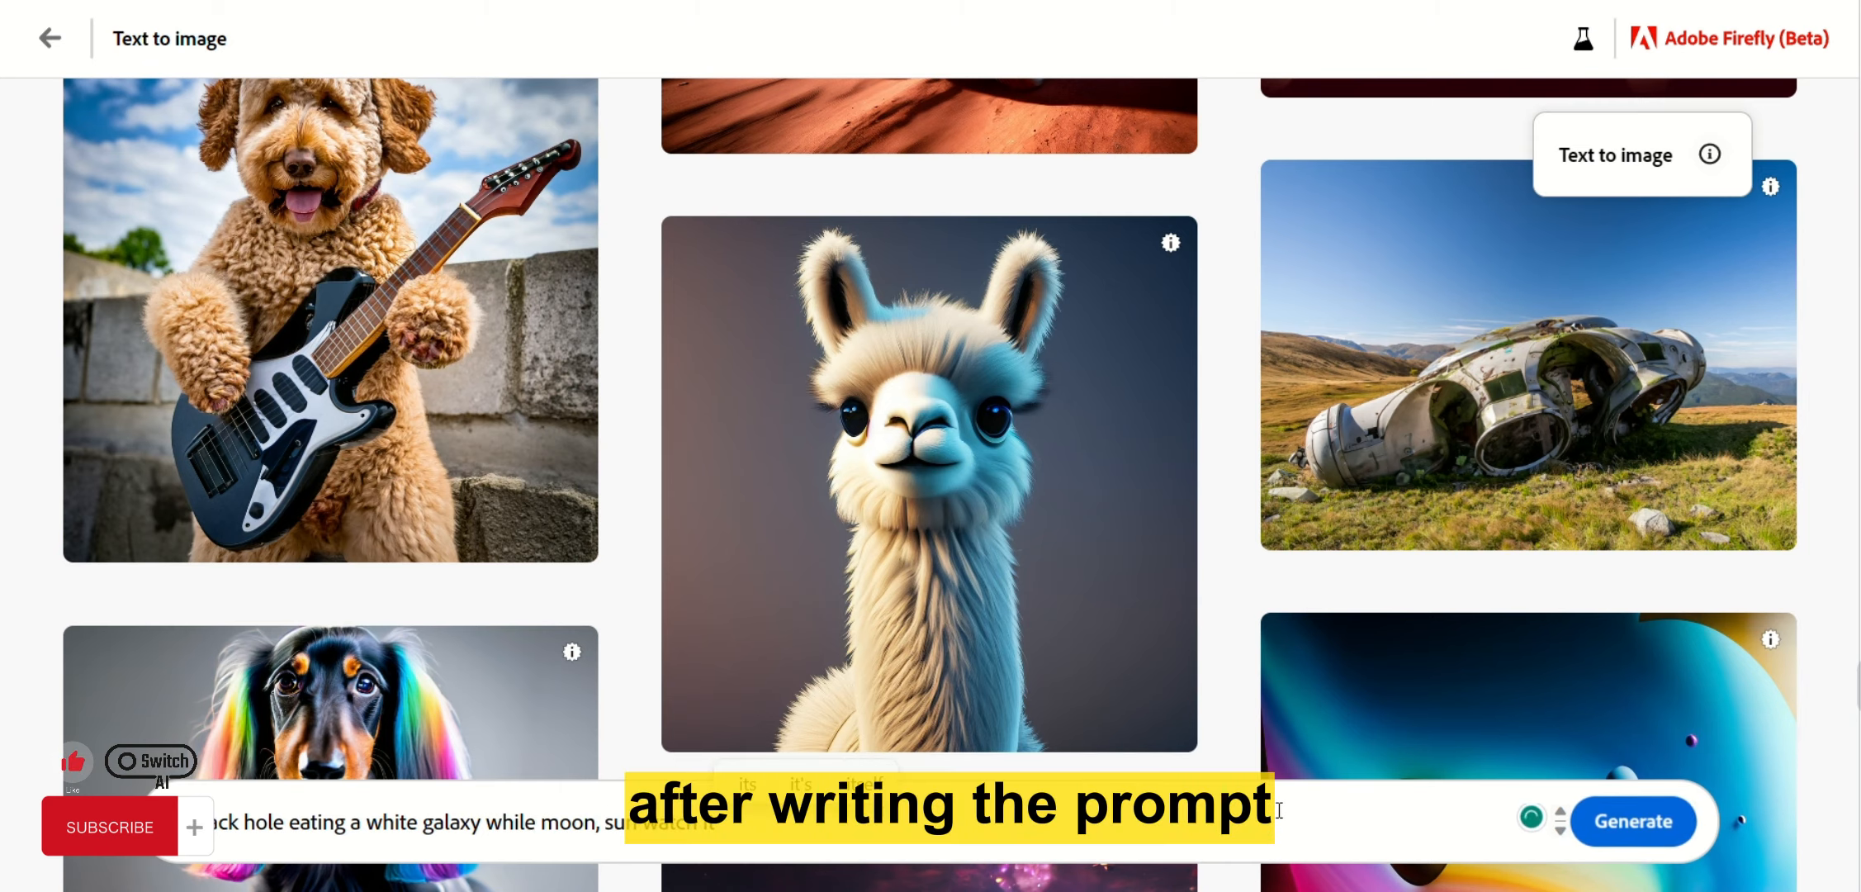
pyautogui.click(1631, 821)
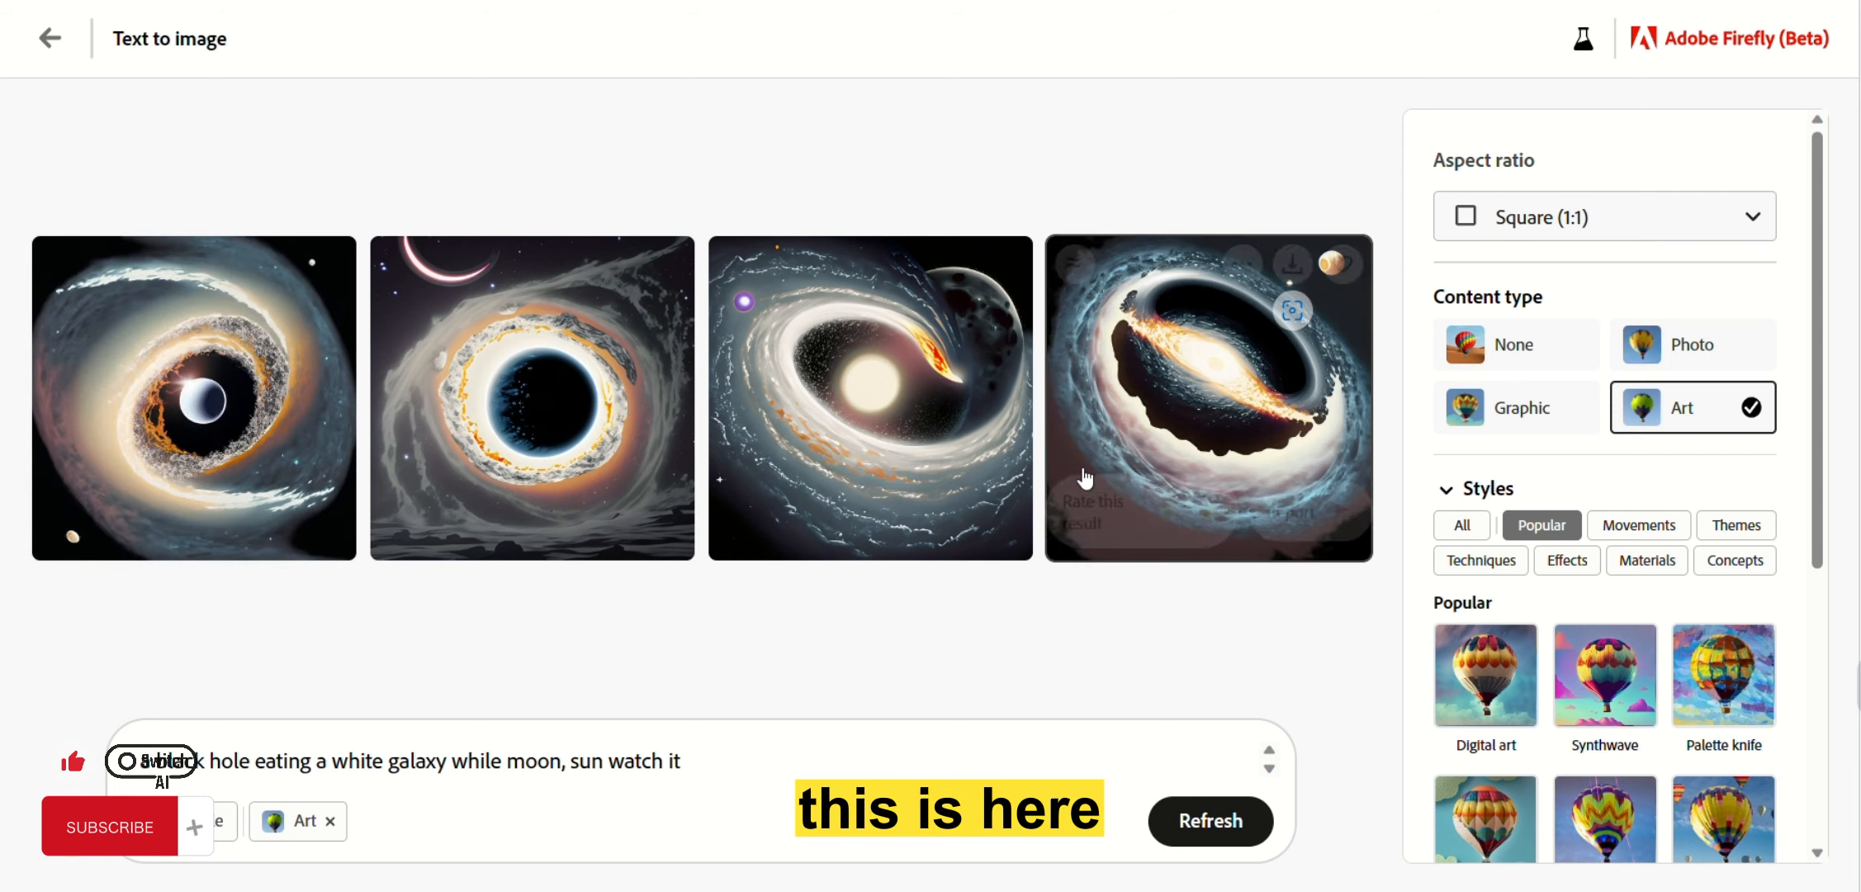
pyautogui.click(668, 419)
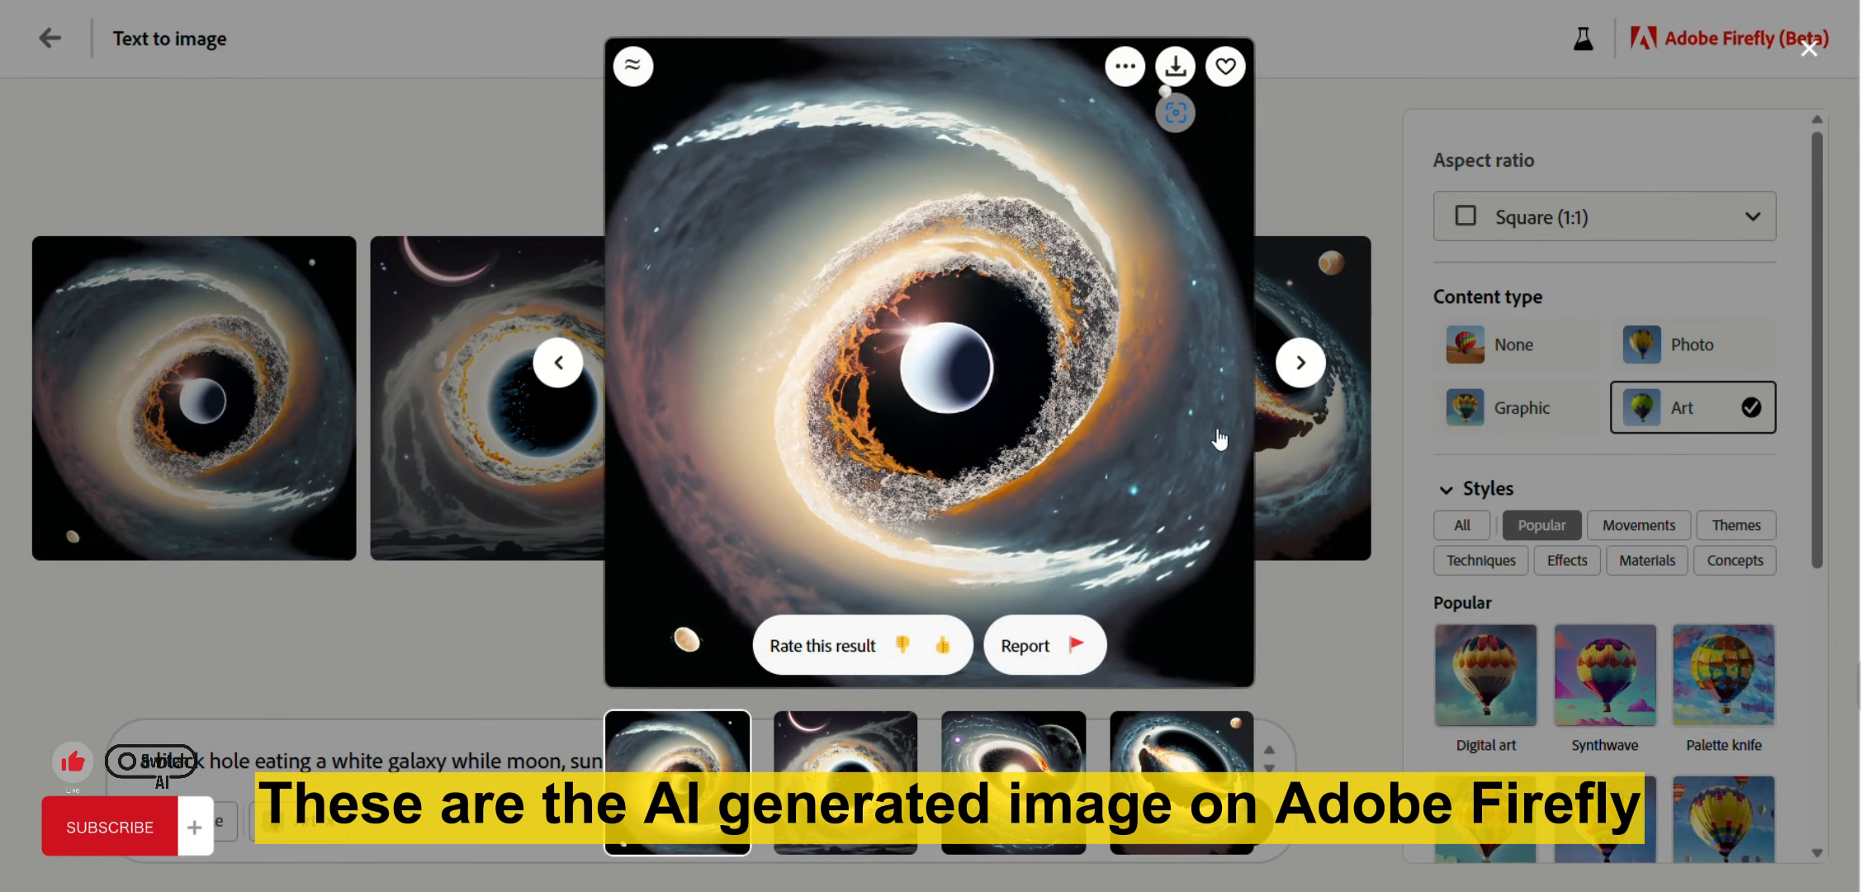
# Step through all four black-hole results in the enlarged view, then return to the grid.
pyautogui.click(1300, 363)
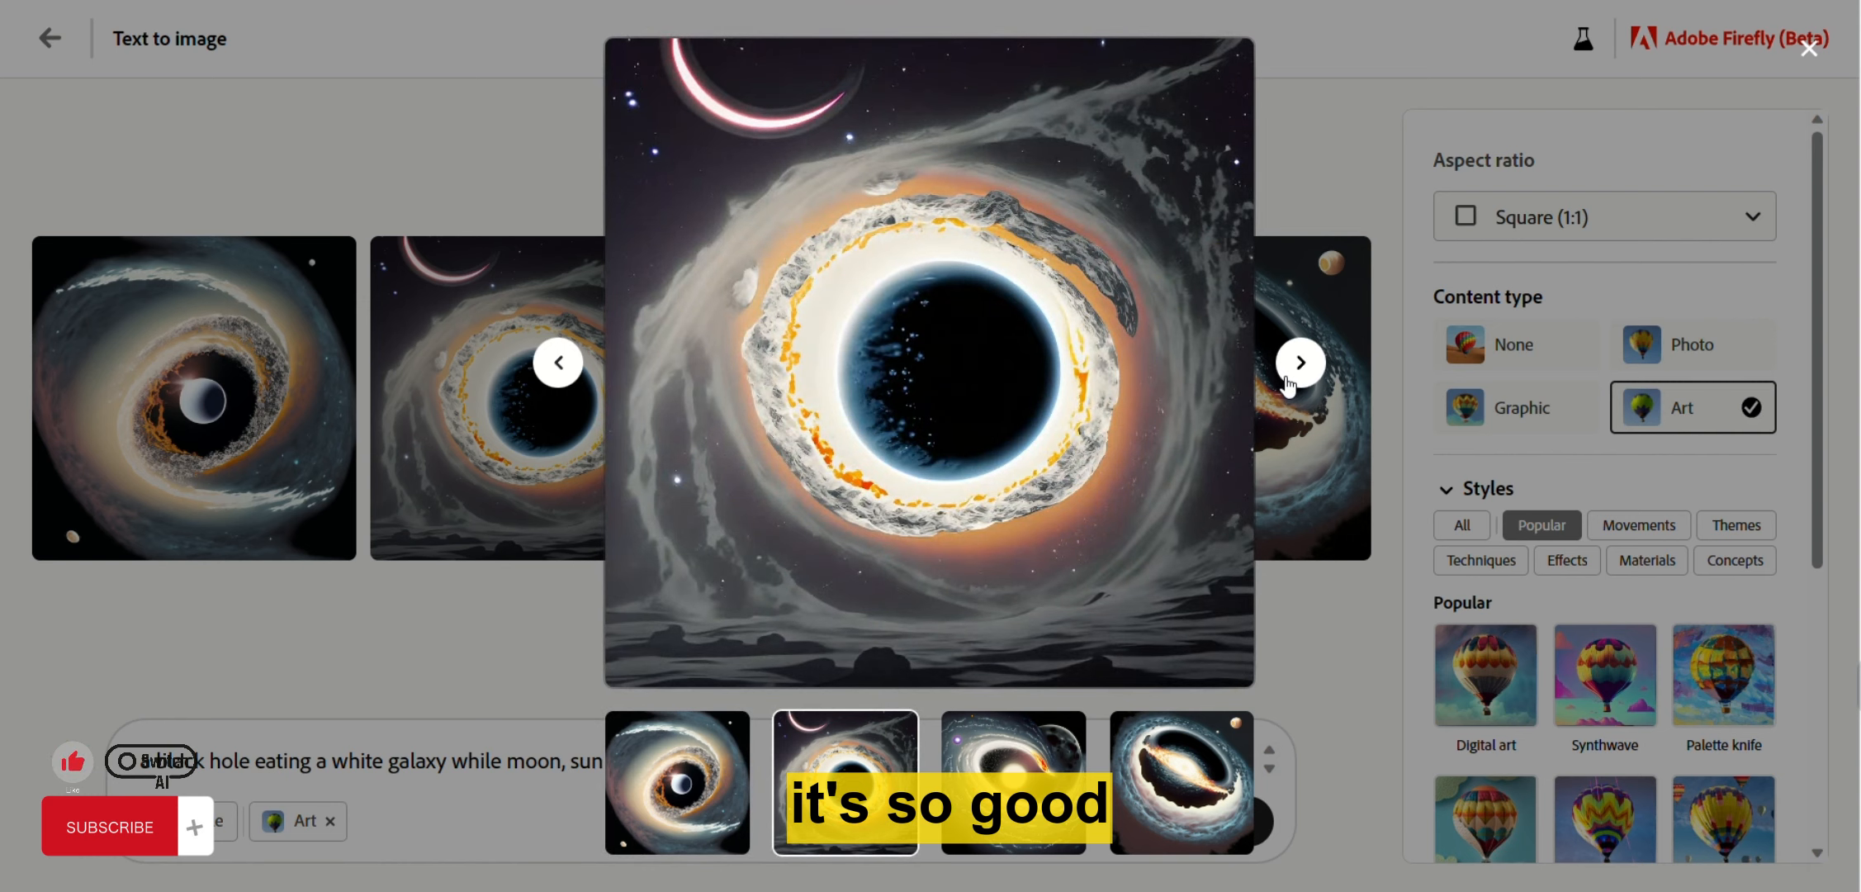
pyautogui.click(1300, 363)
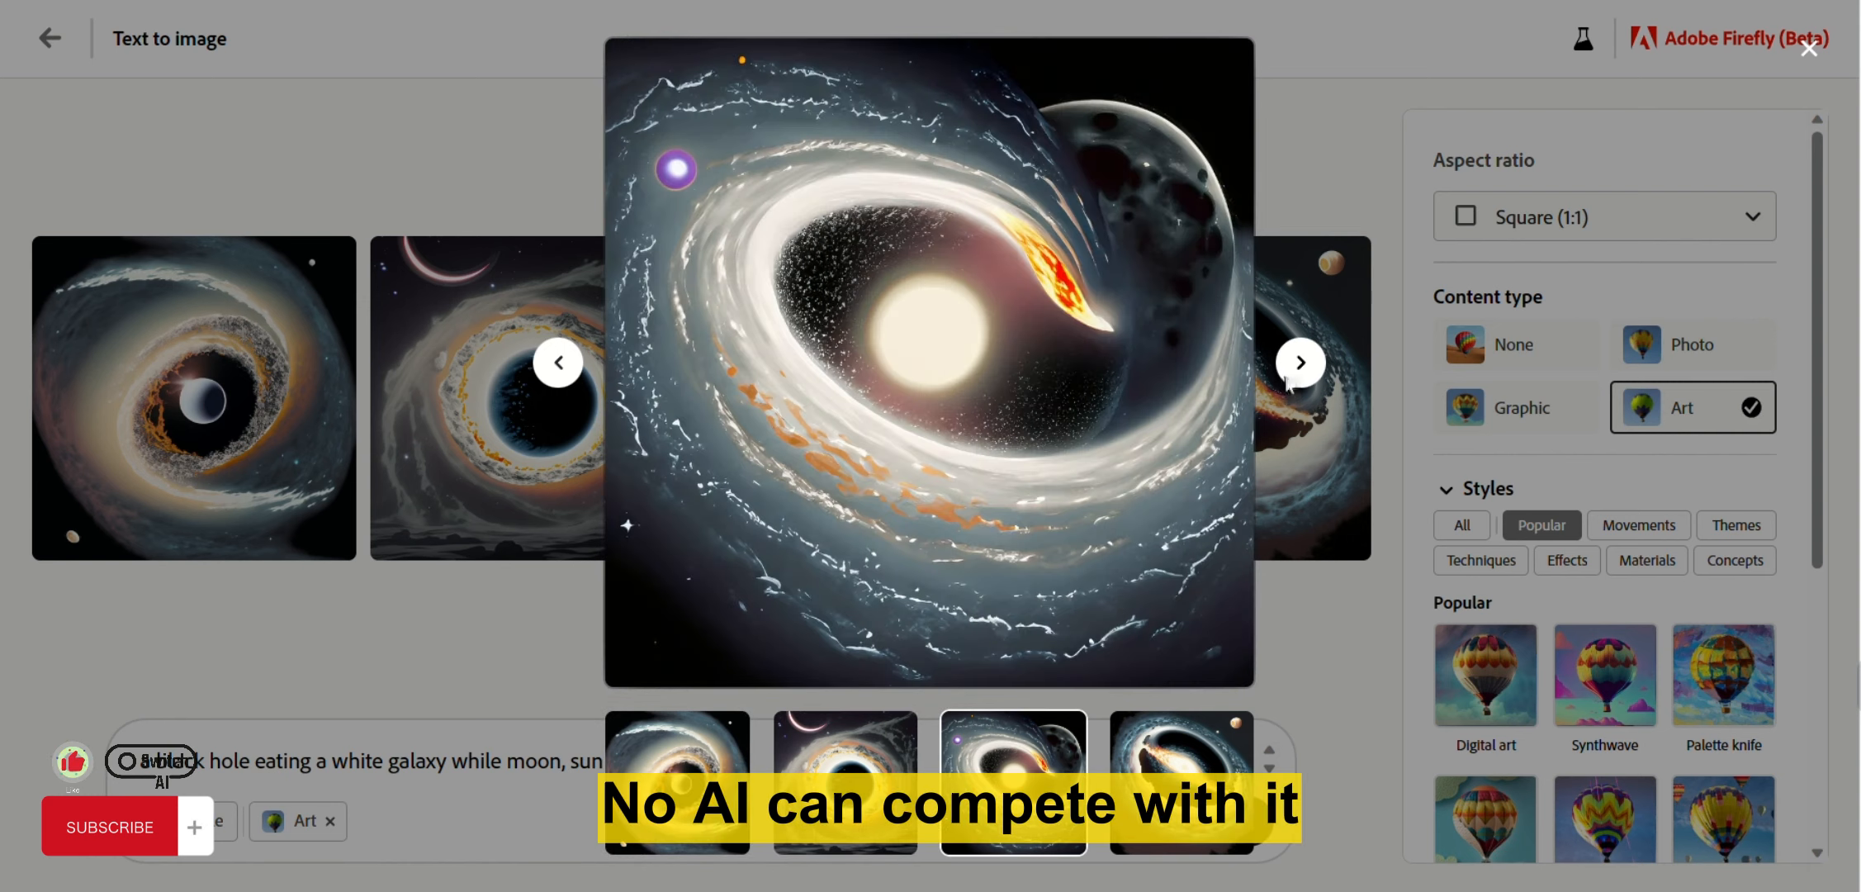
pyautogui.click(1295, 370)
pyautogui.click(1295, 369)
pyautogui.click(1295, 370)
pyautogui.click(1300, 638)
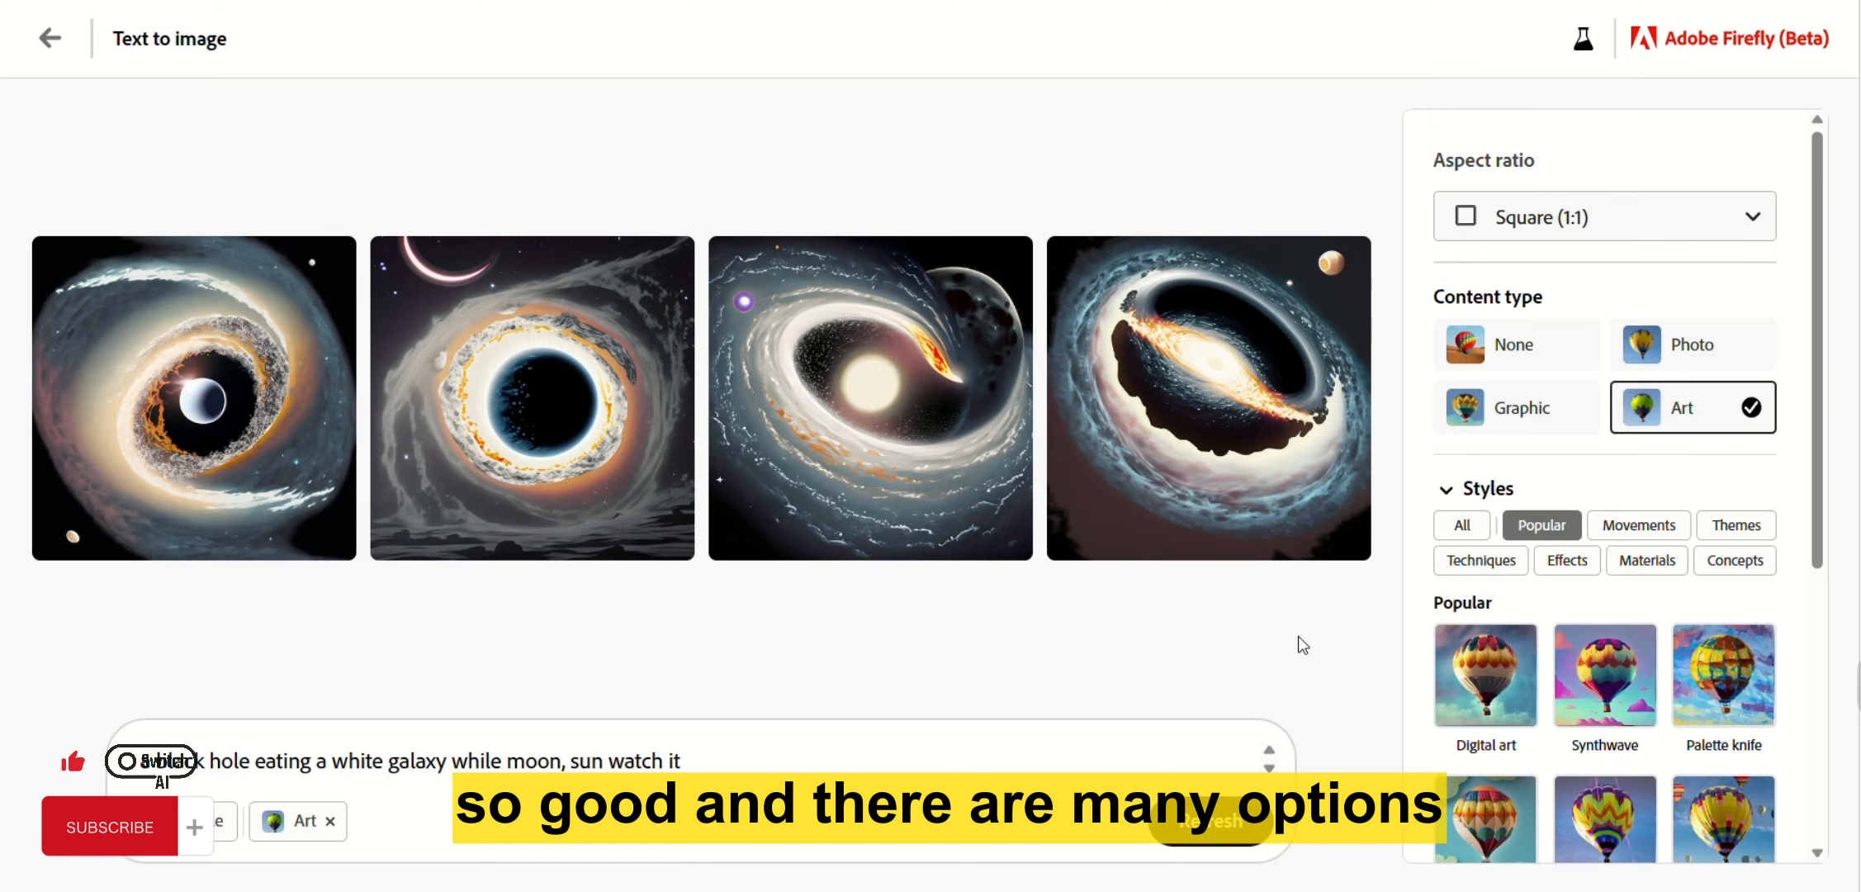
# Try Landscape (4:3) and Square (1:1) aspect ratios, settling on Portrait (3:4).
pyautogui.click(1613, 239)
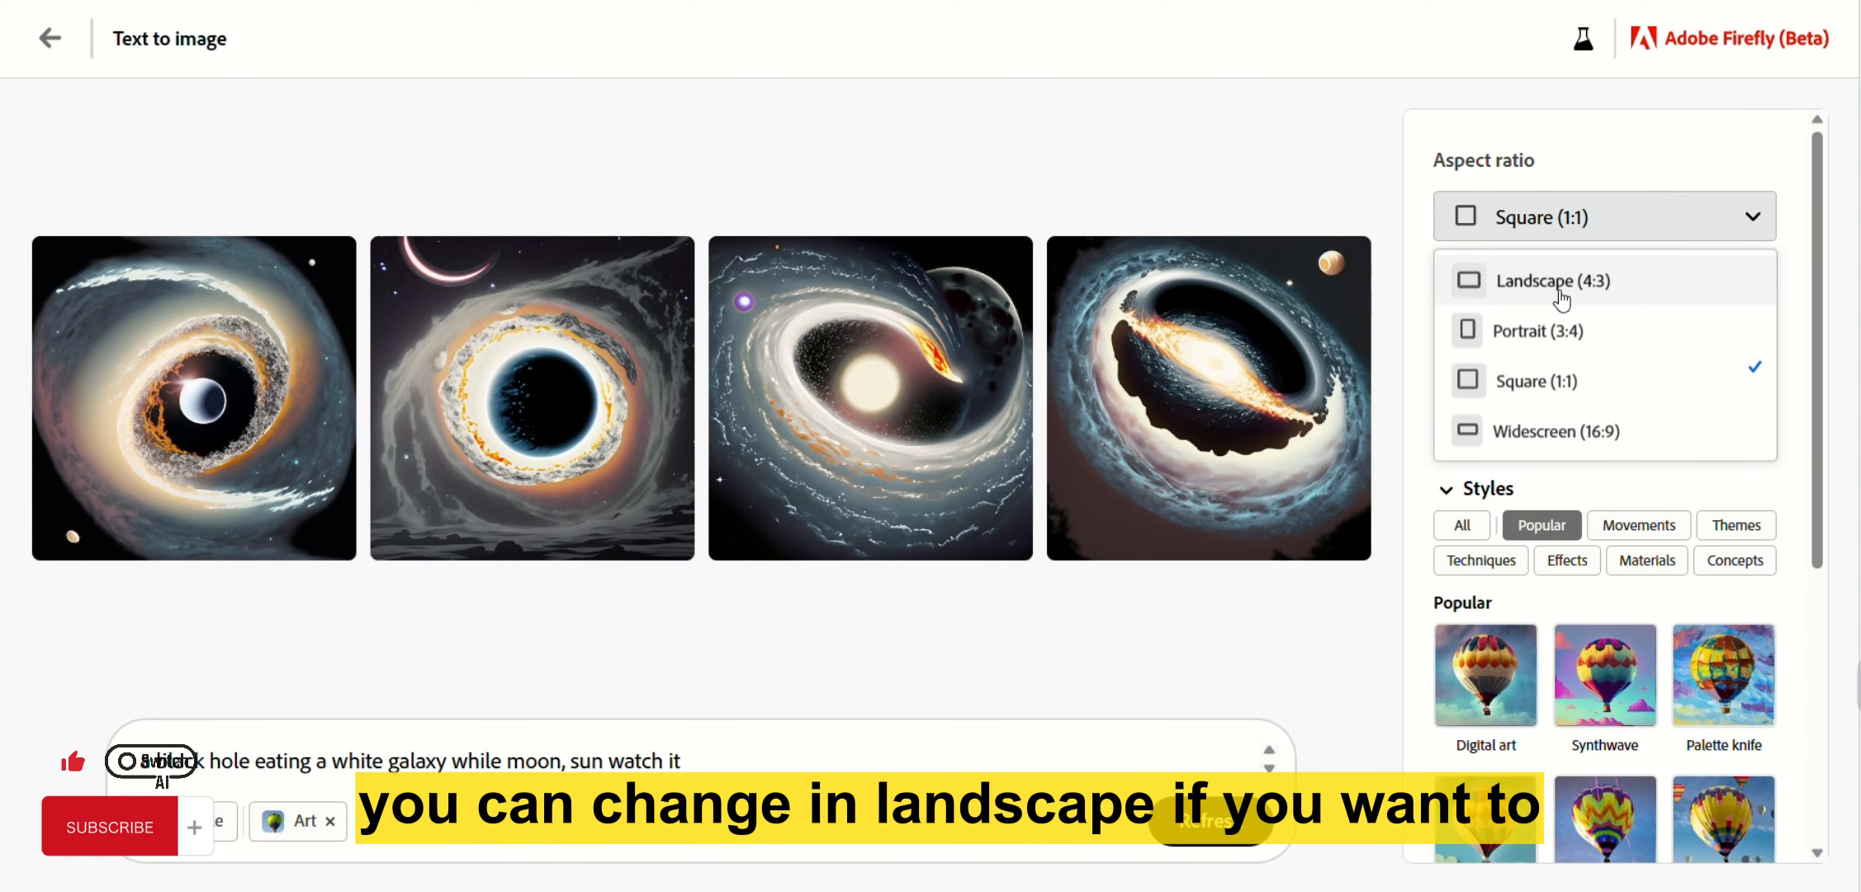
pyautogui.click(1560, 291)
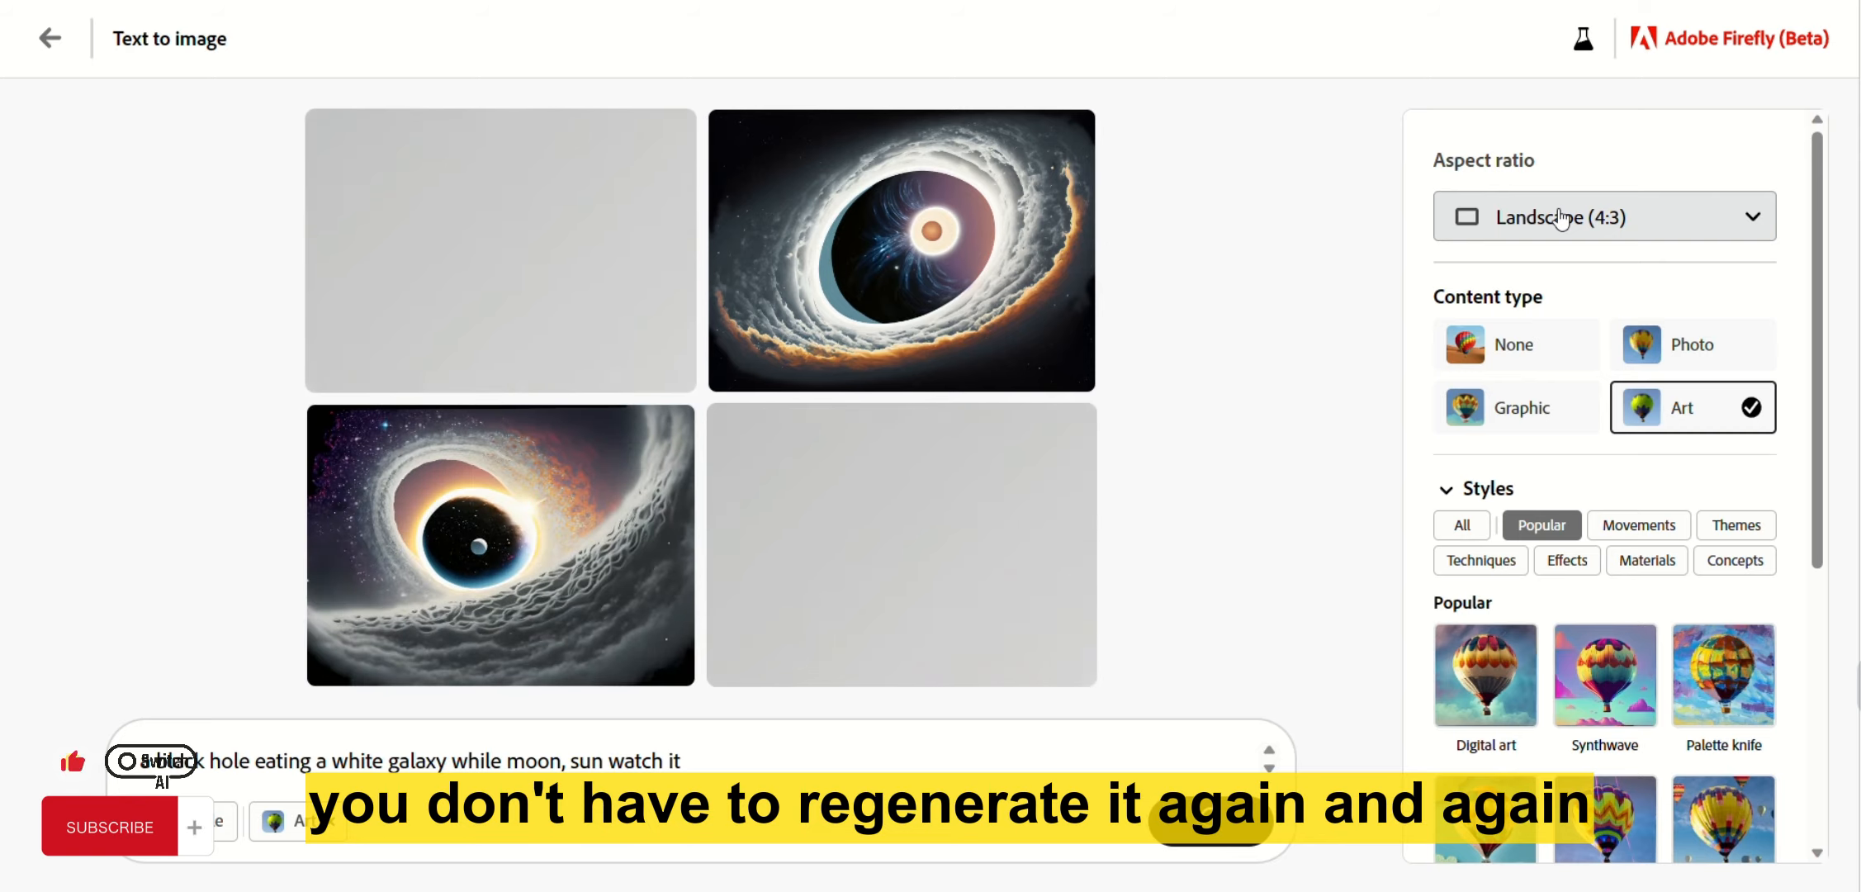
pyautogui.click(1565, 222)
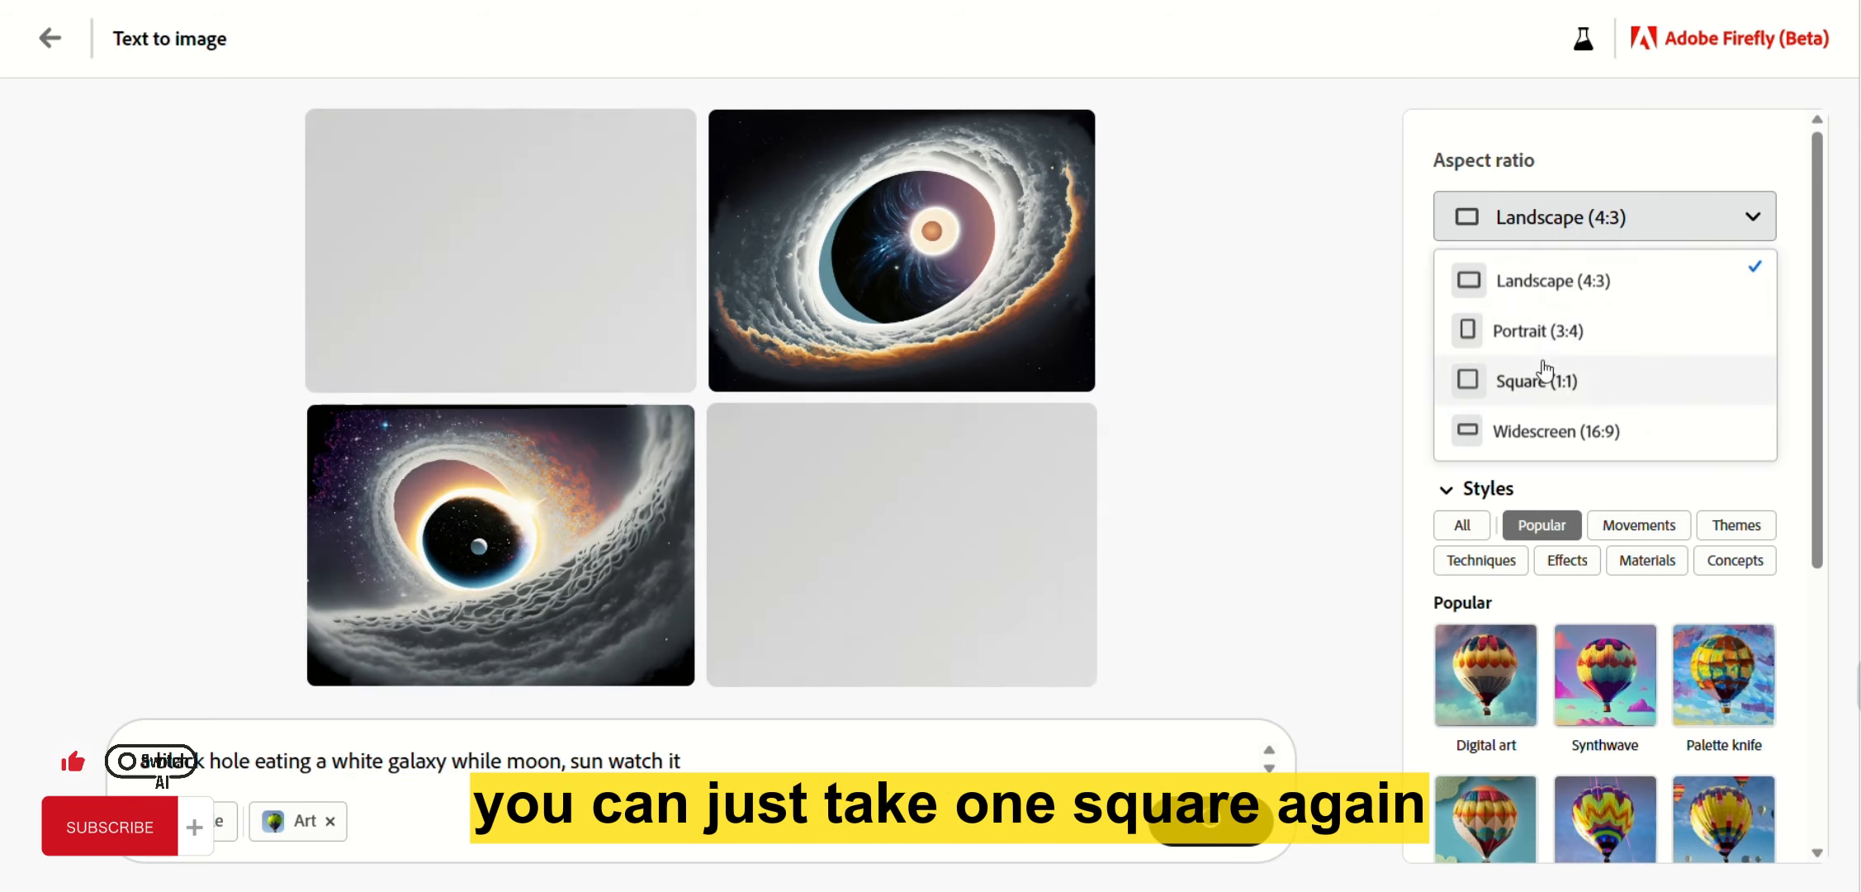
pyautogui.click(1544, 375)
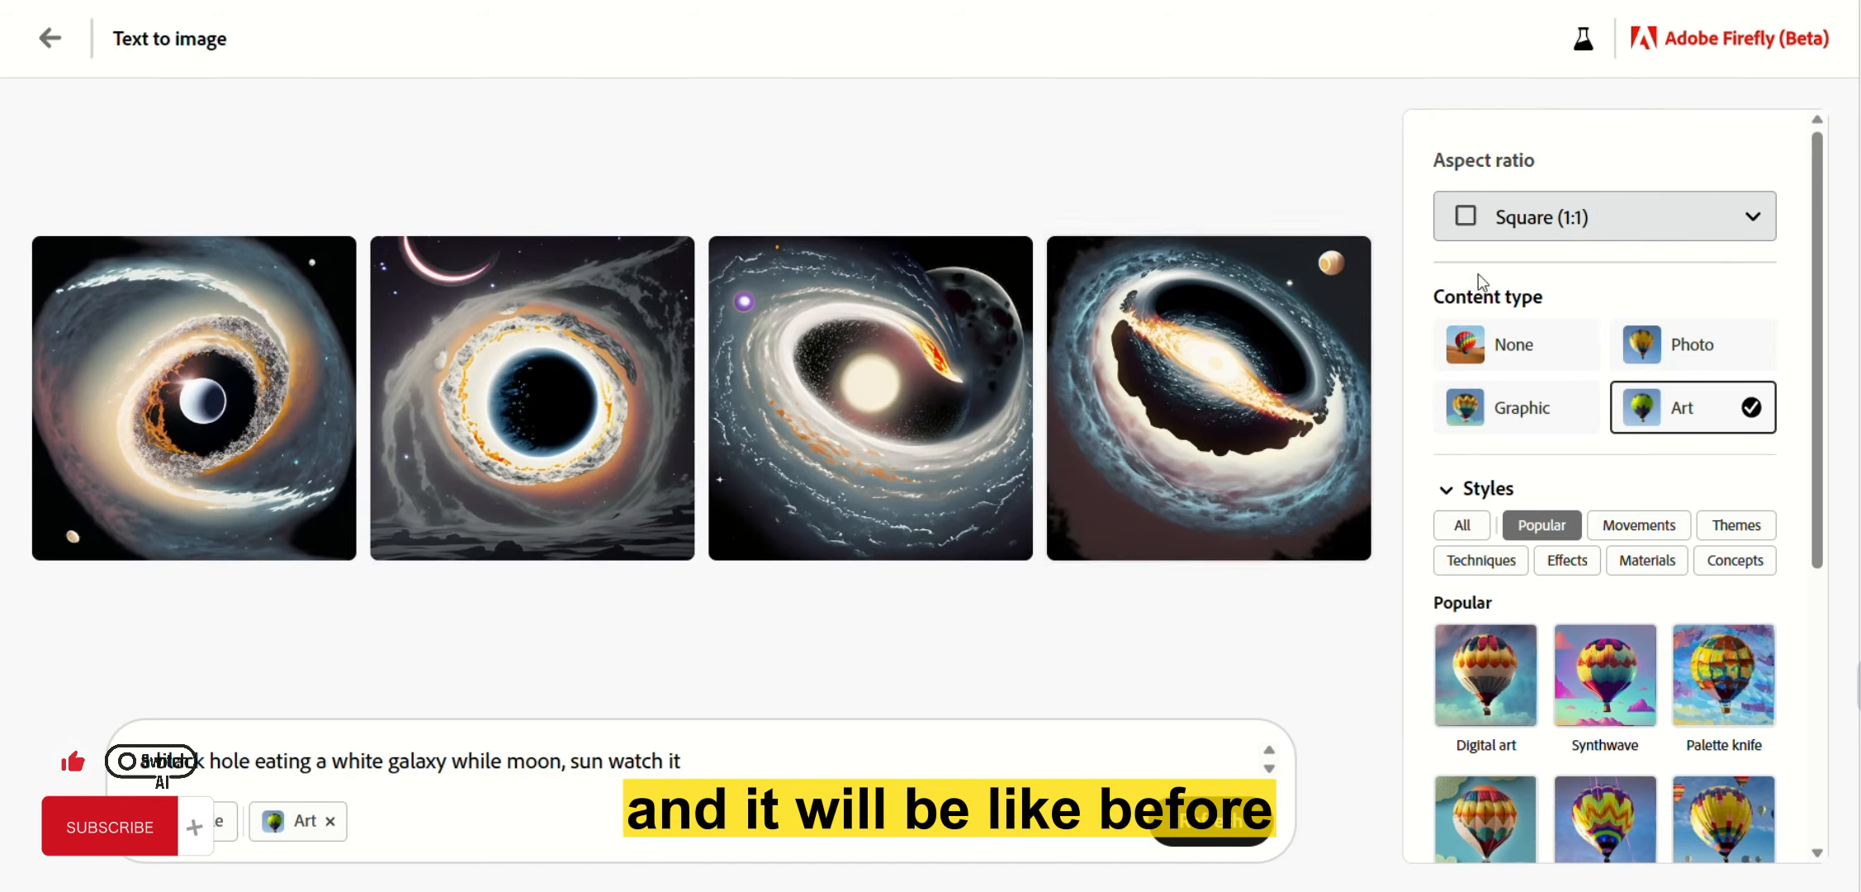
pyautogui.click(1518, 237)
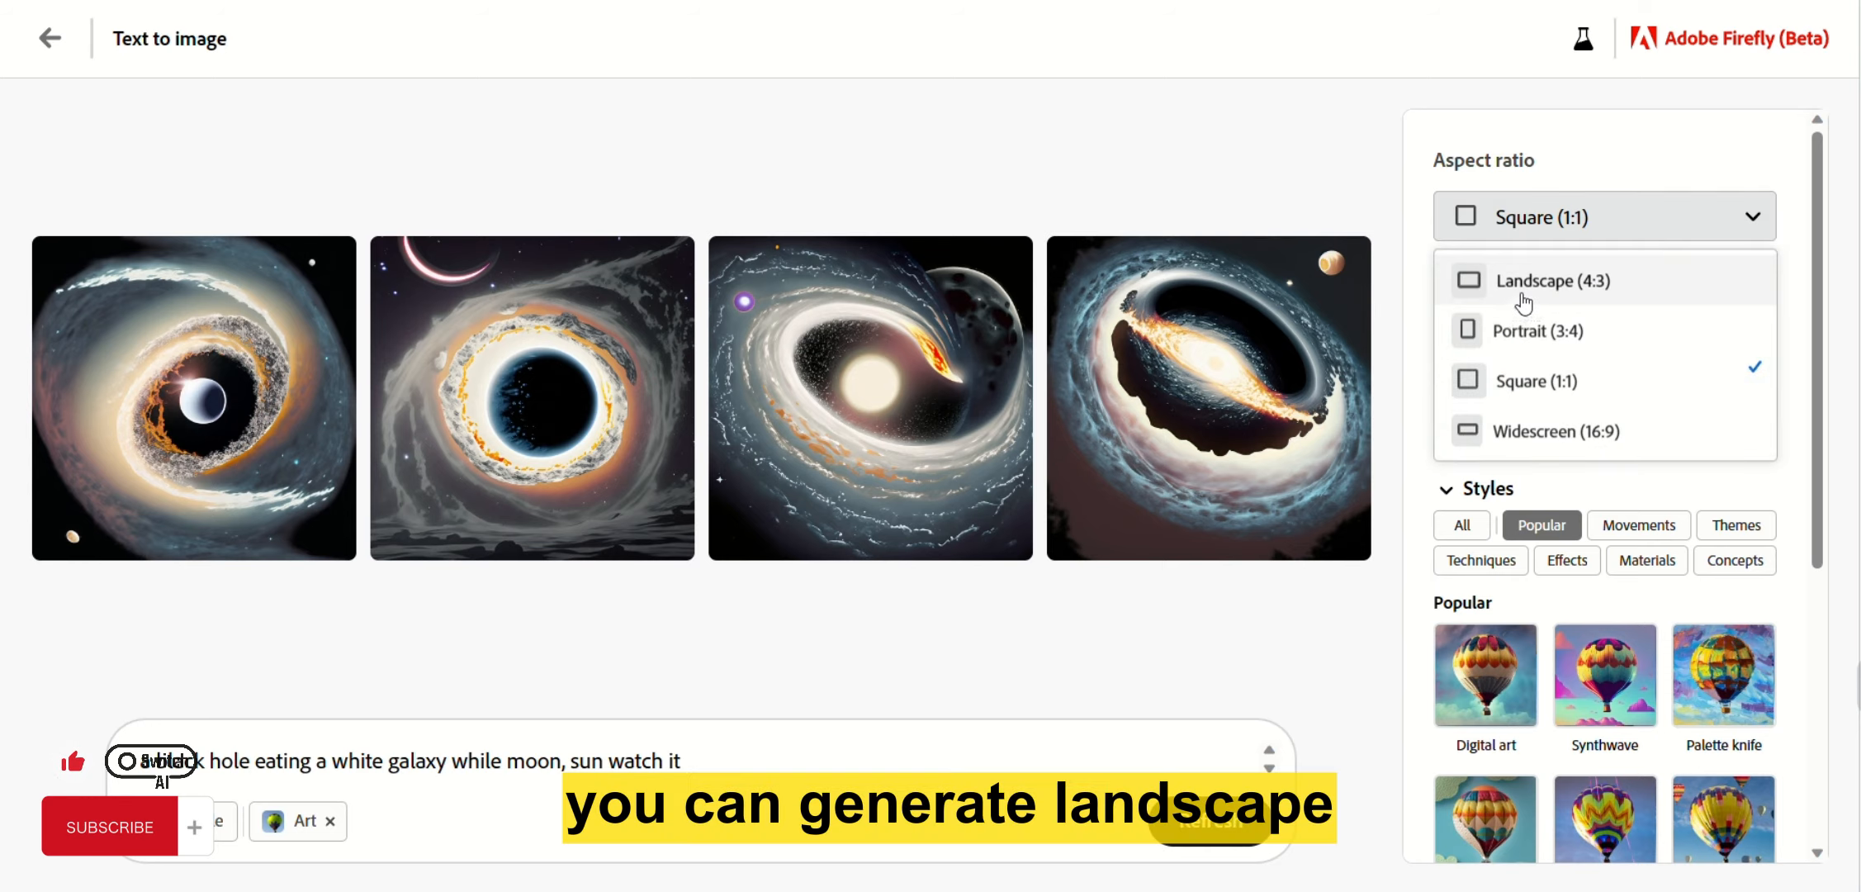
pyautogui.click(1524, 285)
pyautogui.click(1536, 217)
pyautogui.click(1524, 326)
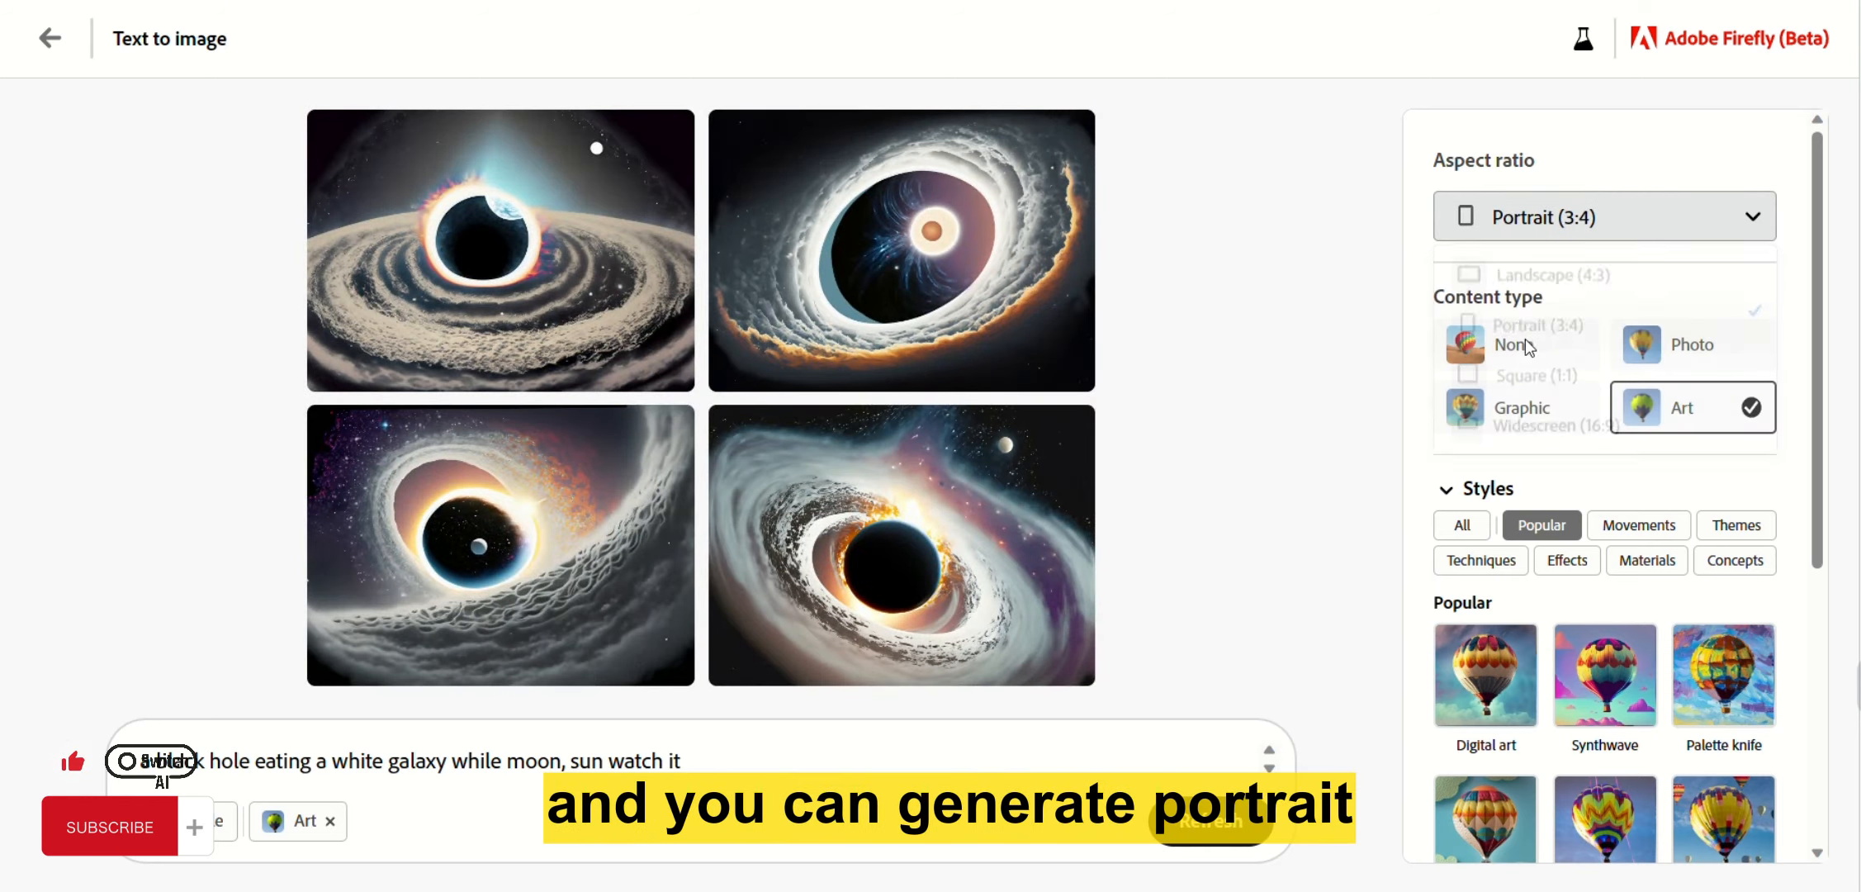
pyautogui.click(1561, 219)
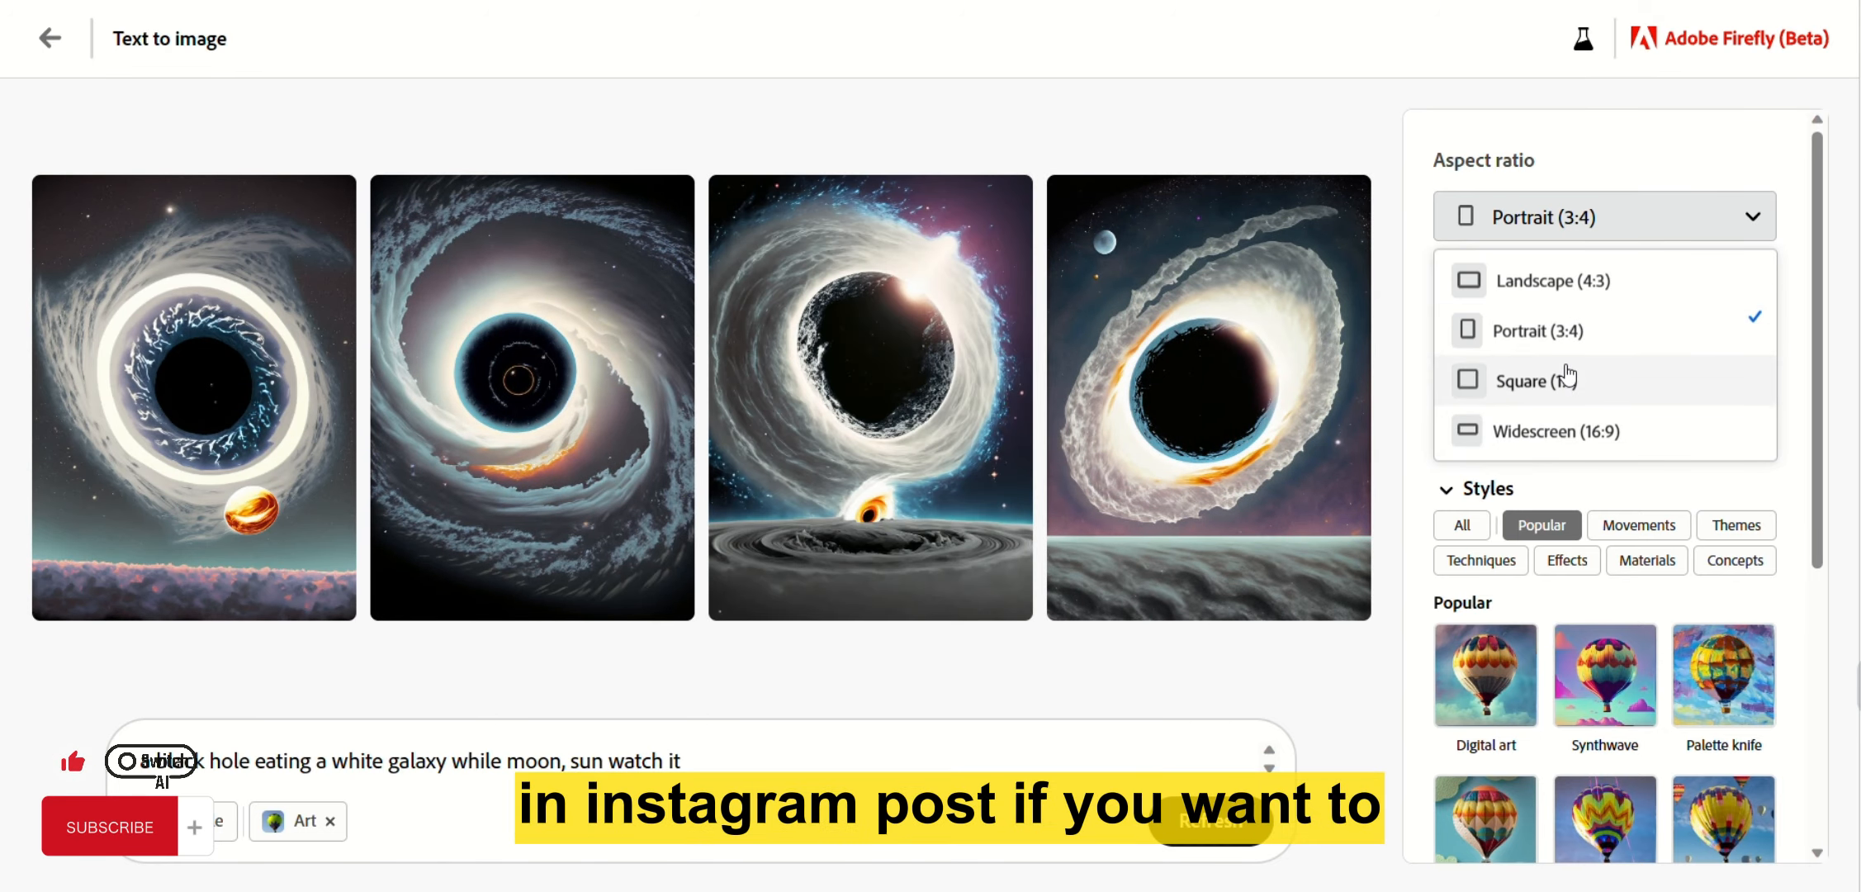
pyautogui.click(1581, 211)
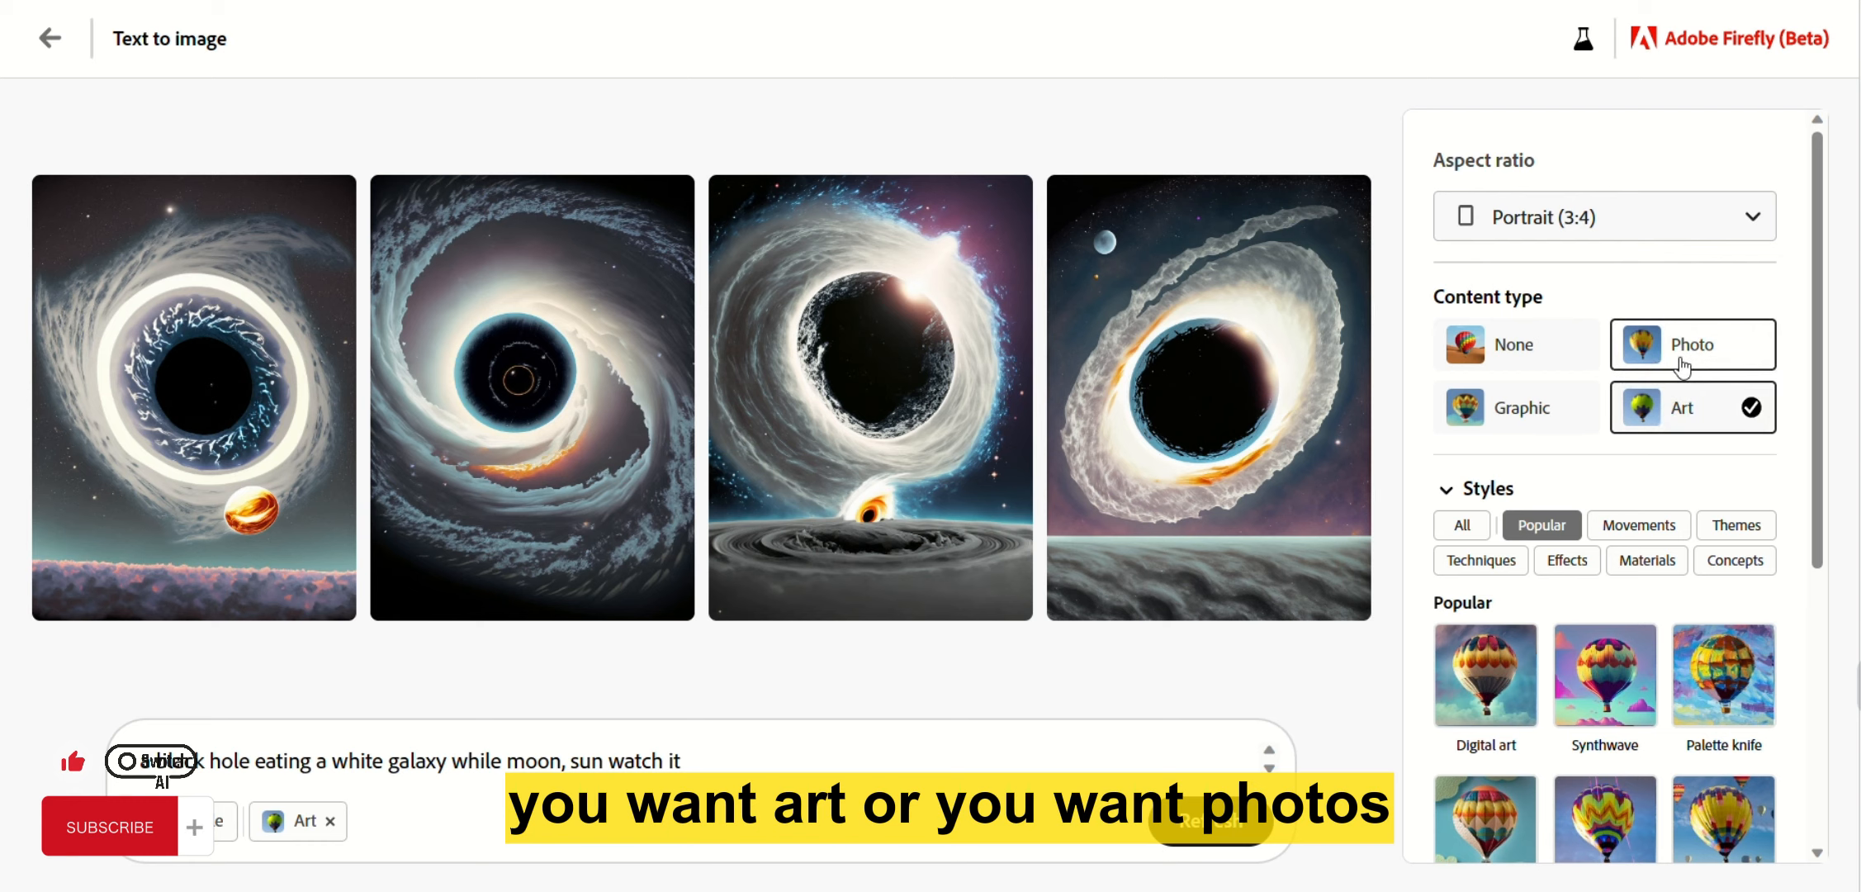
# Switch the content type from Art to None for a more realistic look.
pyautogui.click(1524, 354)
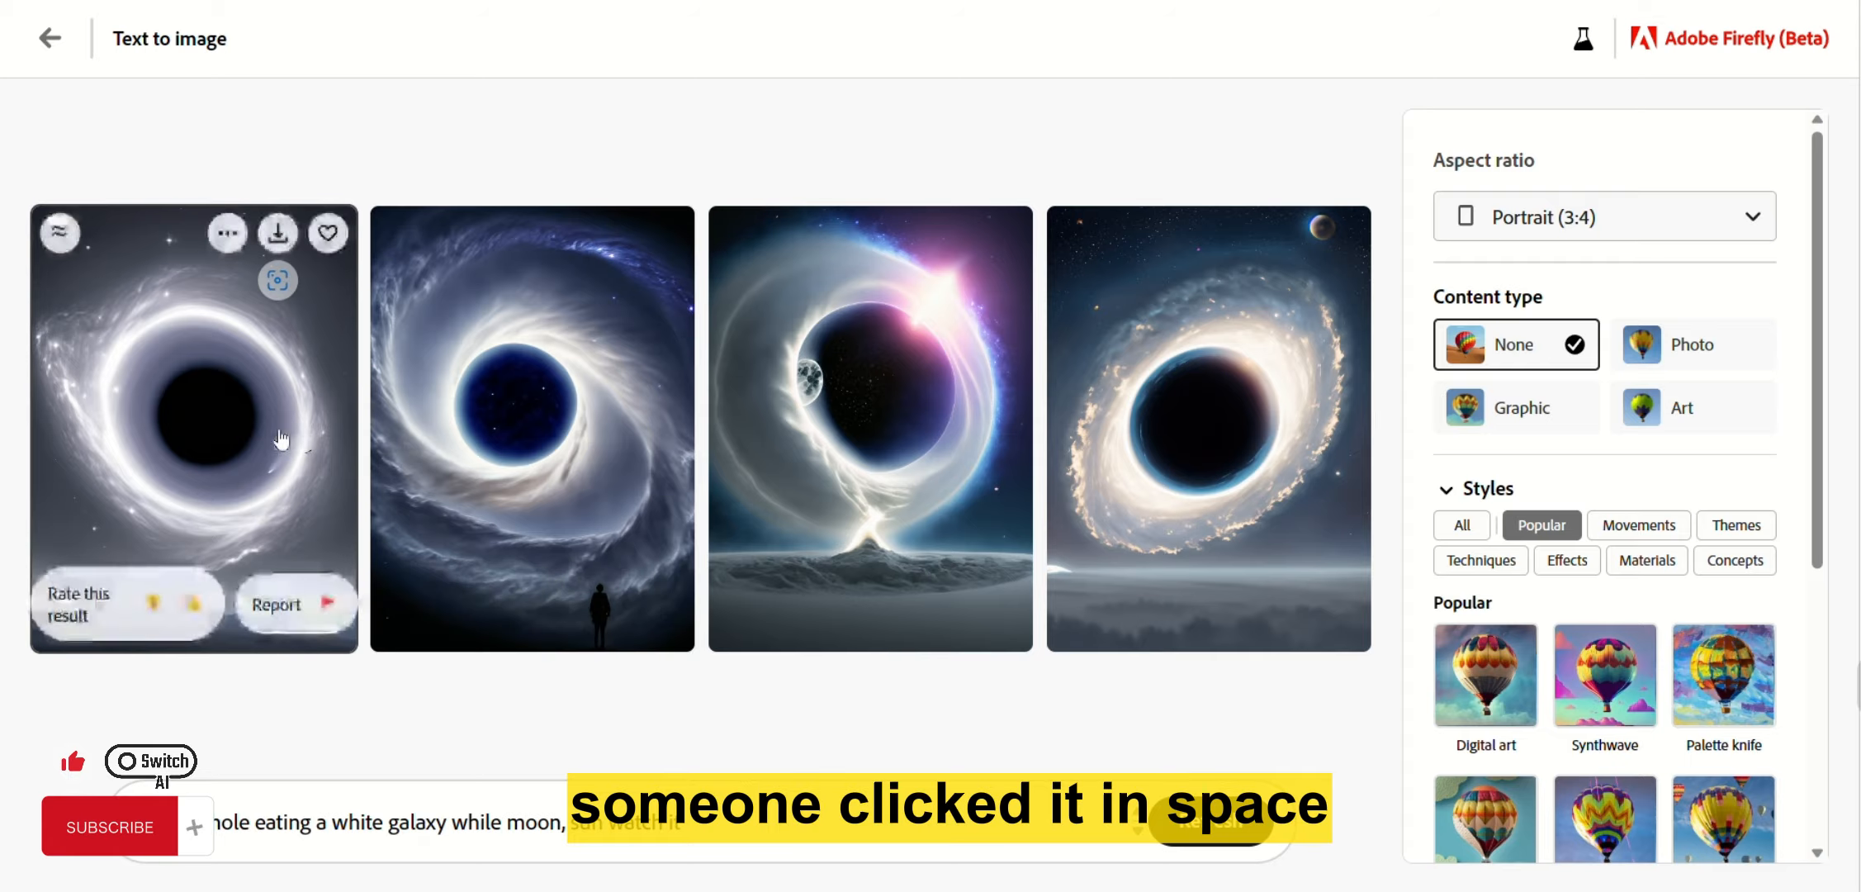
# Review all four realistic black-hole images enlarged, then switch the content type to Photo.
pyautogui.click(167, 422)
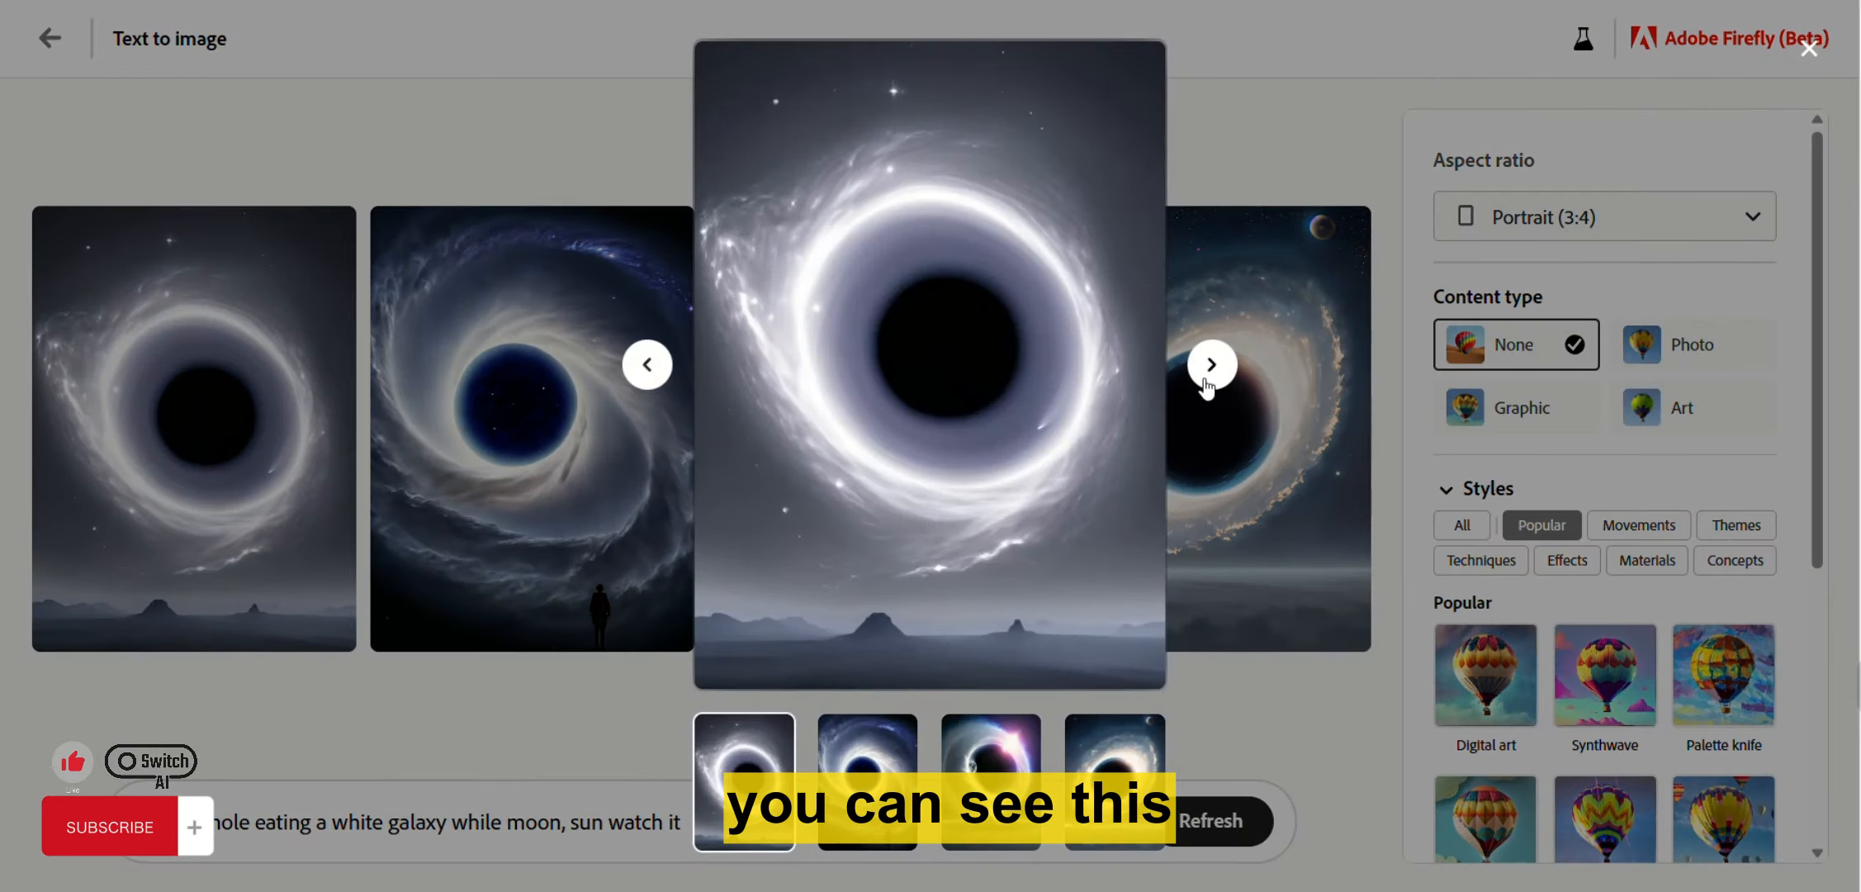
pyautogui.click(1214, 368)
pyautogui.click(1219, 373)
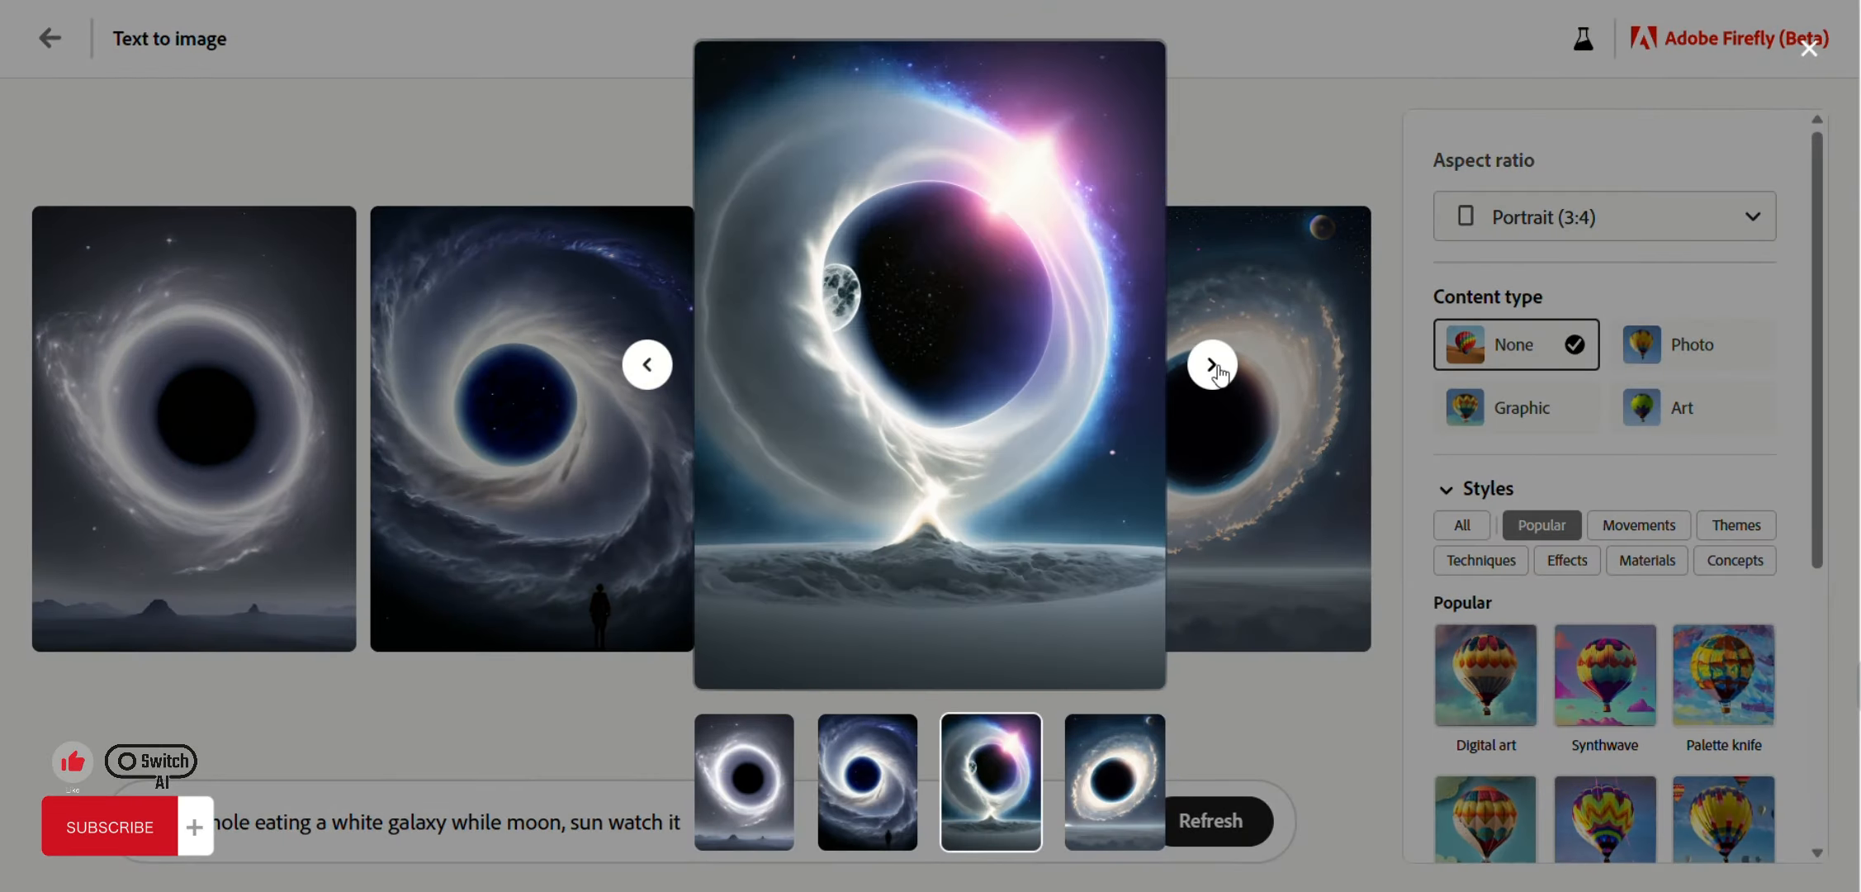
pyautogui.click(1219, 373)
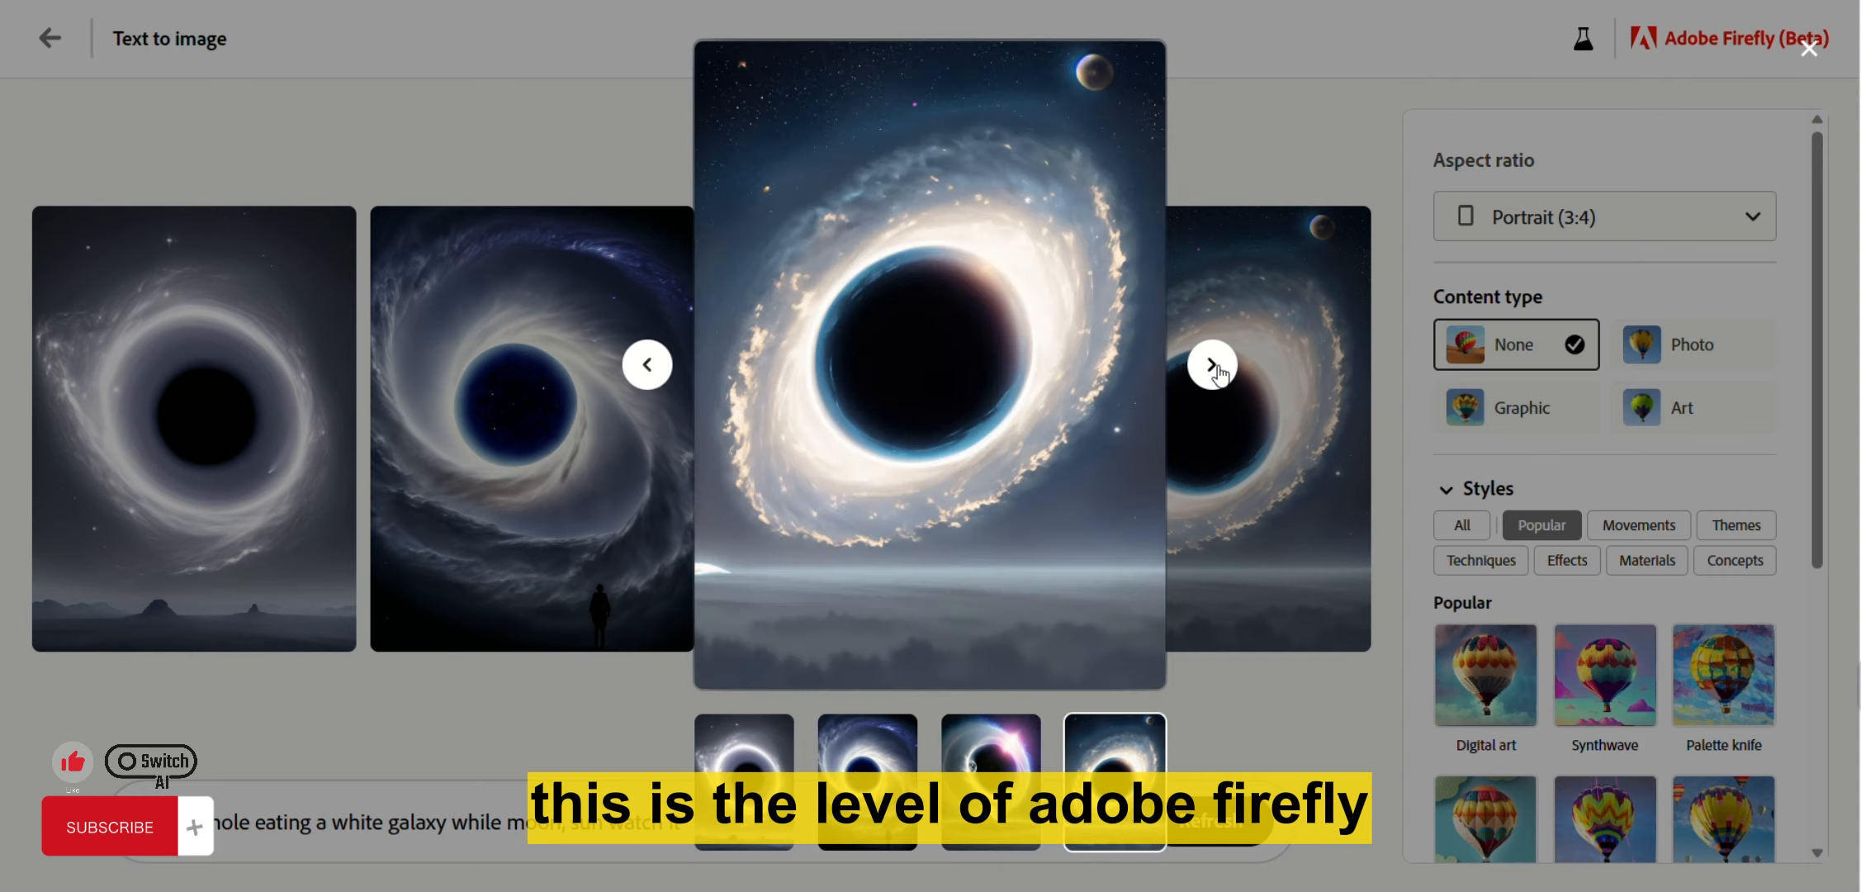
pyautogui.click(1212, 365)
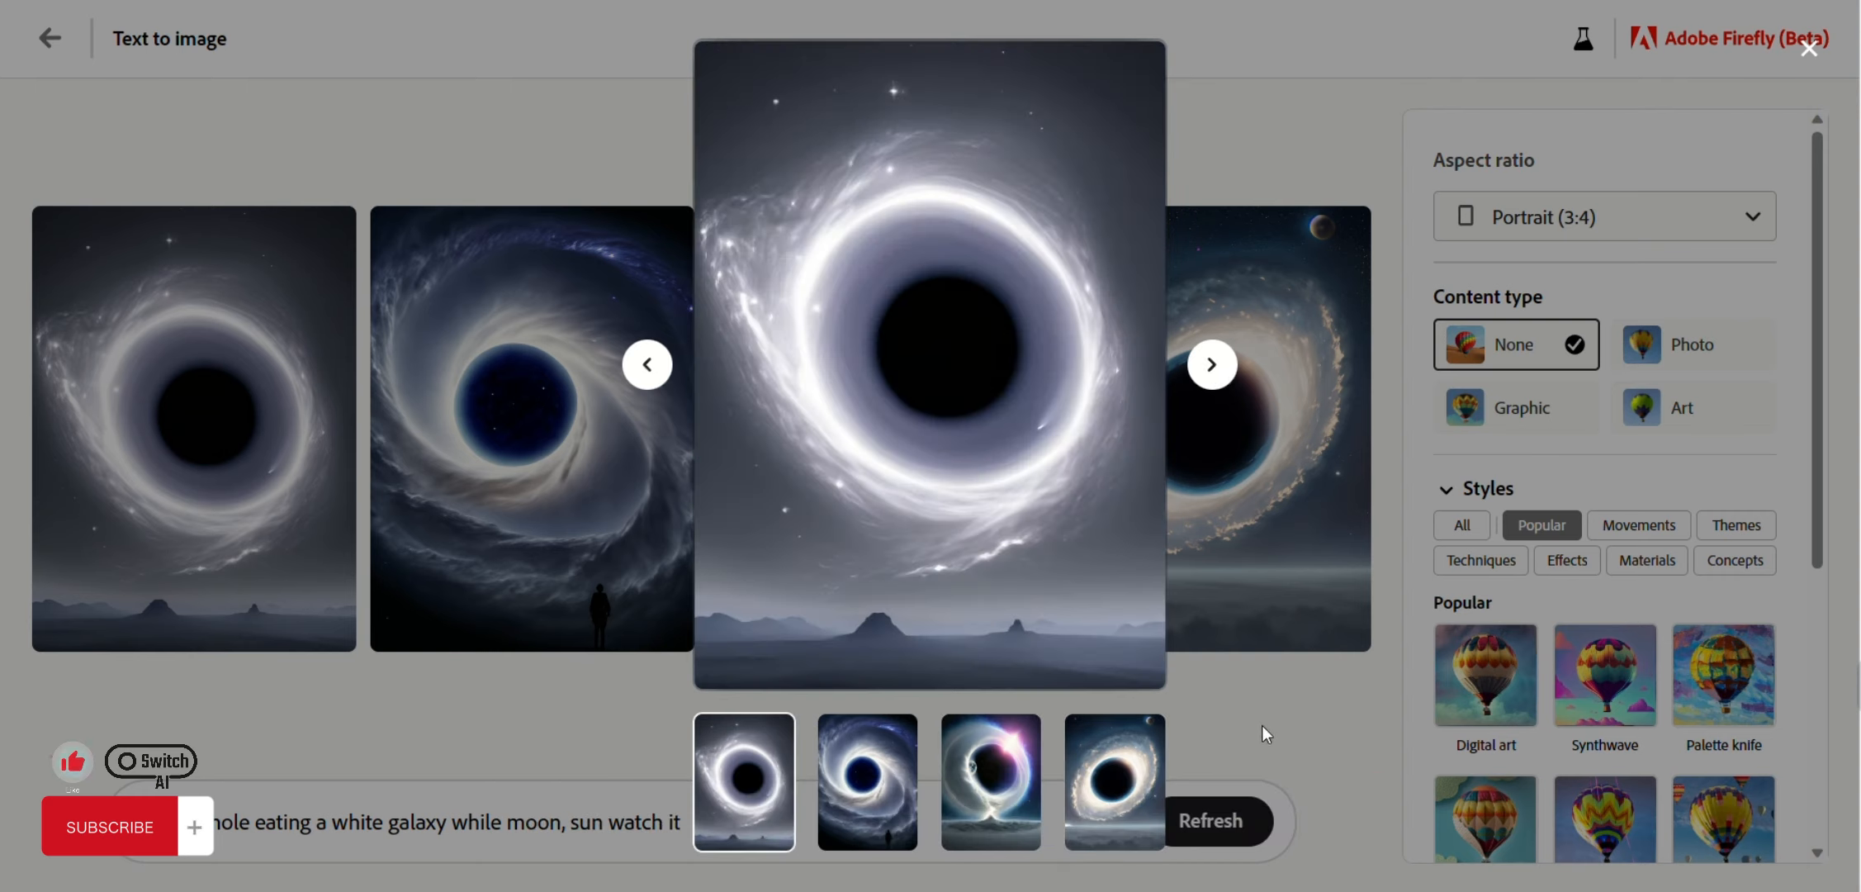
pyautogui.click(1211, 370)
pyautogui.click(1211, 370)
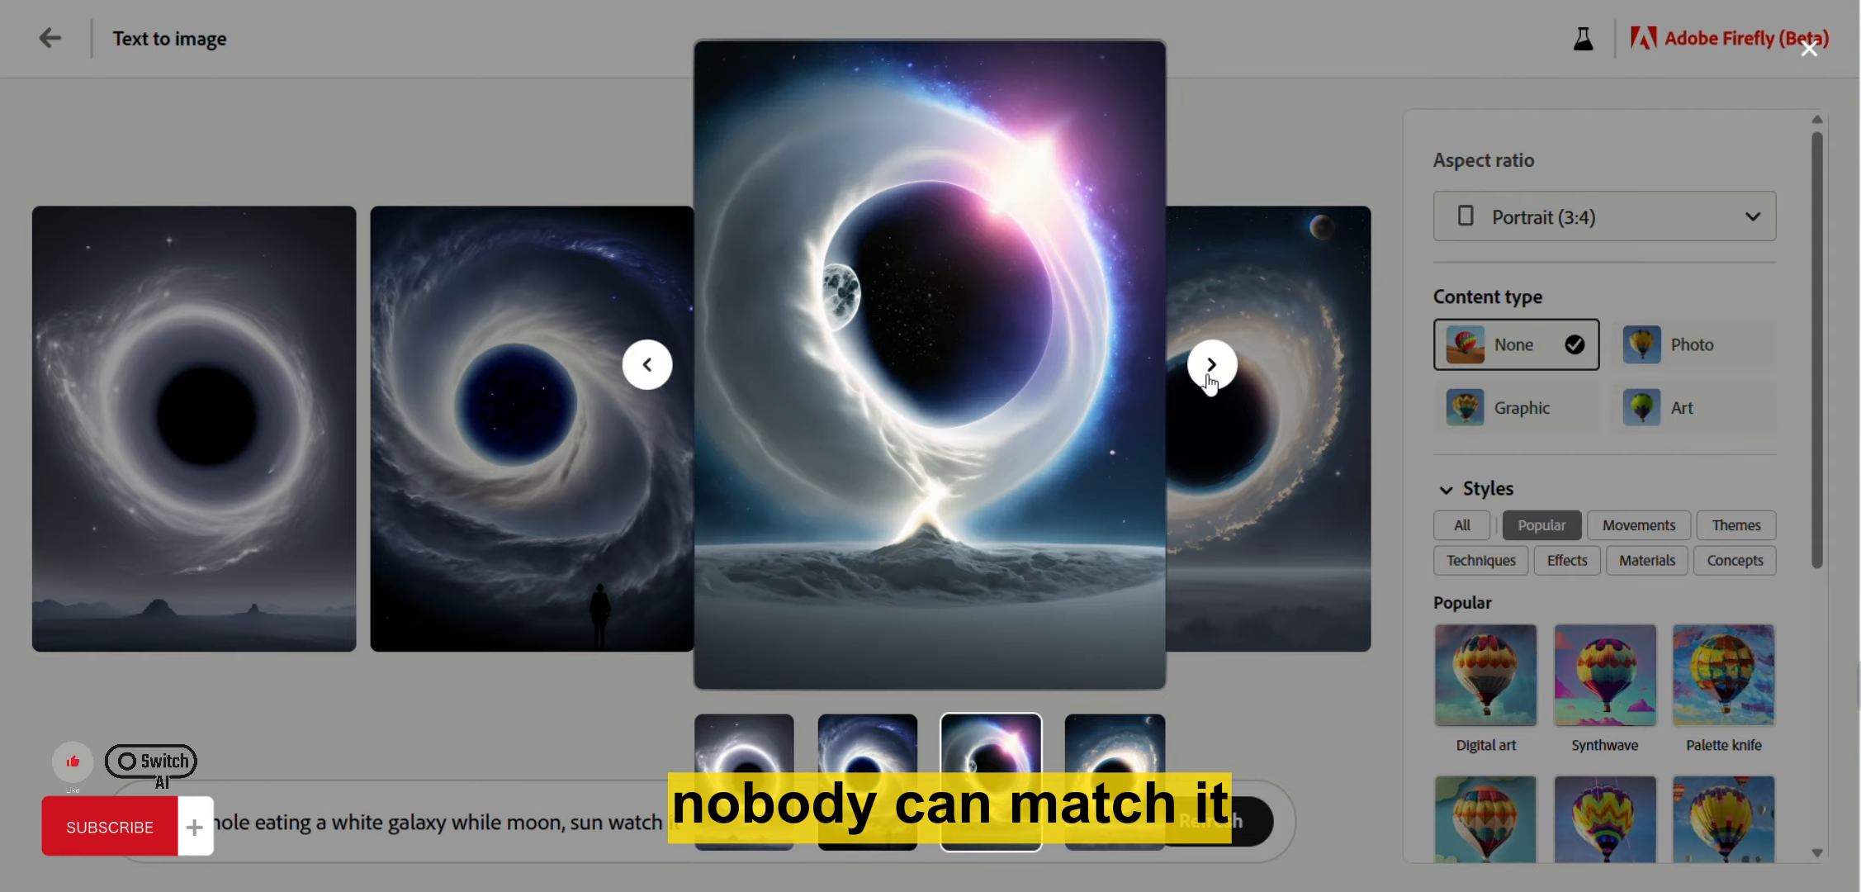
pyautogui.click(1236, 726)
pyautogui.click(1689, 372)
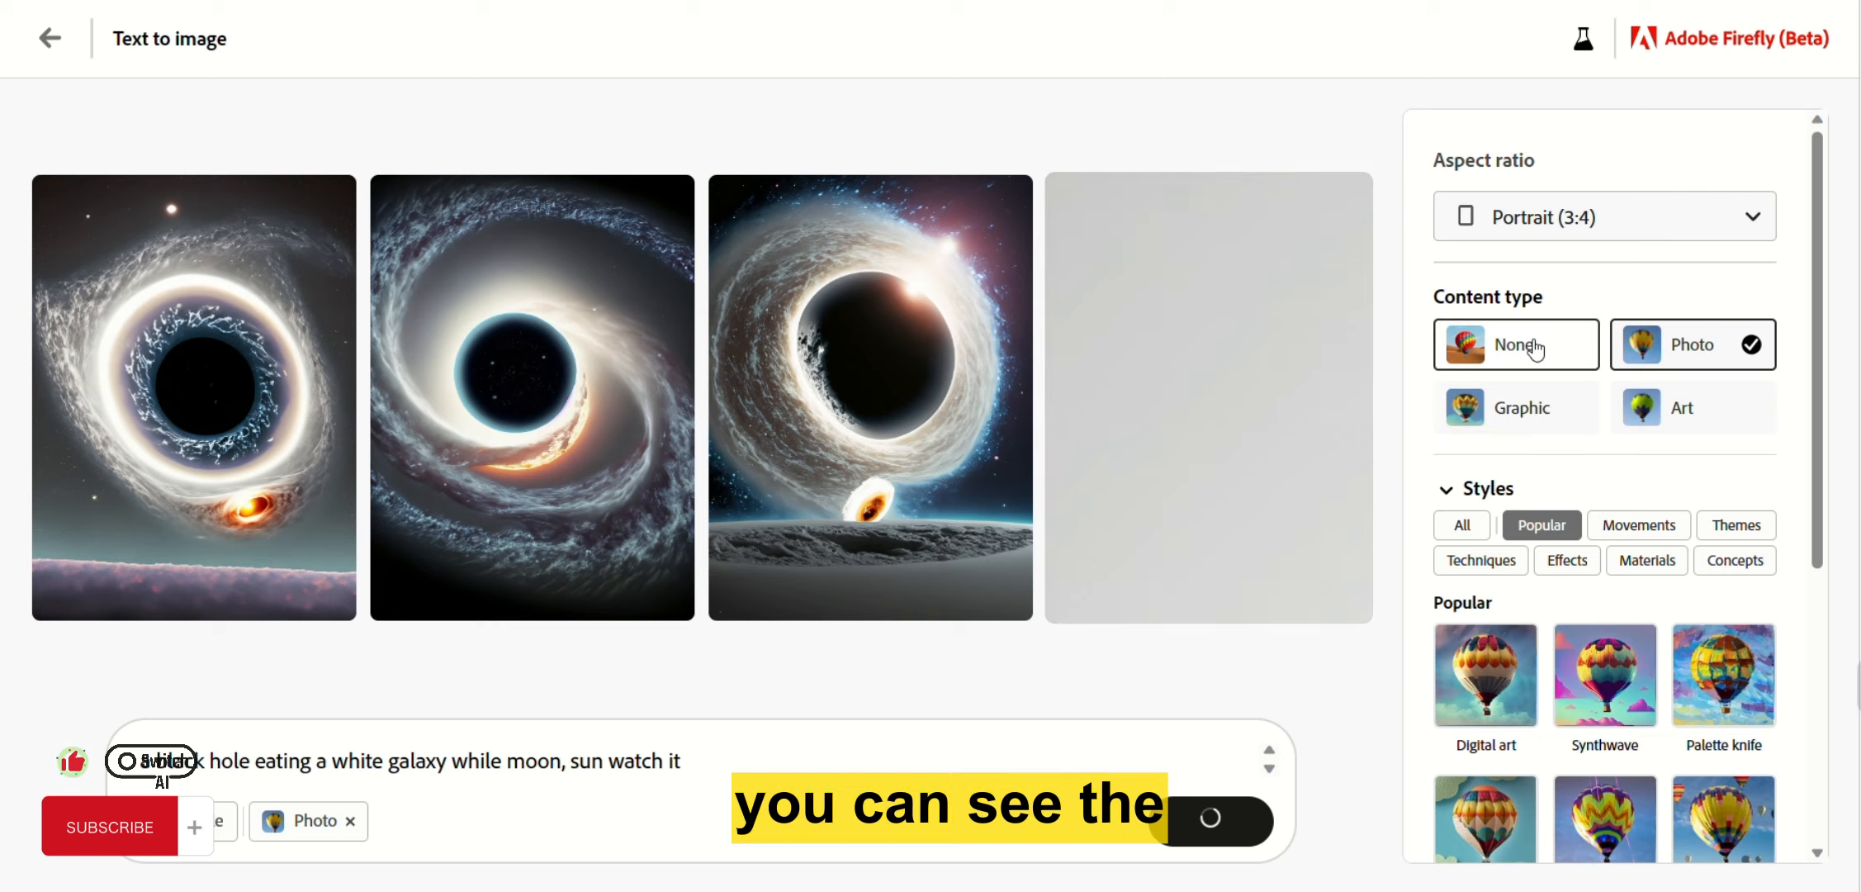
# Cycle through None, Photo, Graphic and Art content types to compare results, ending on None.
pyautogui.click(1475, 351)
pyautogui.click(1641, 354)
pyautogui.click(1515, 413)
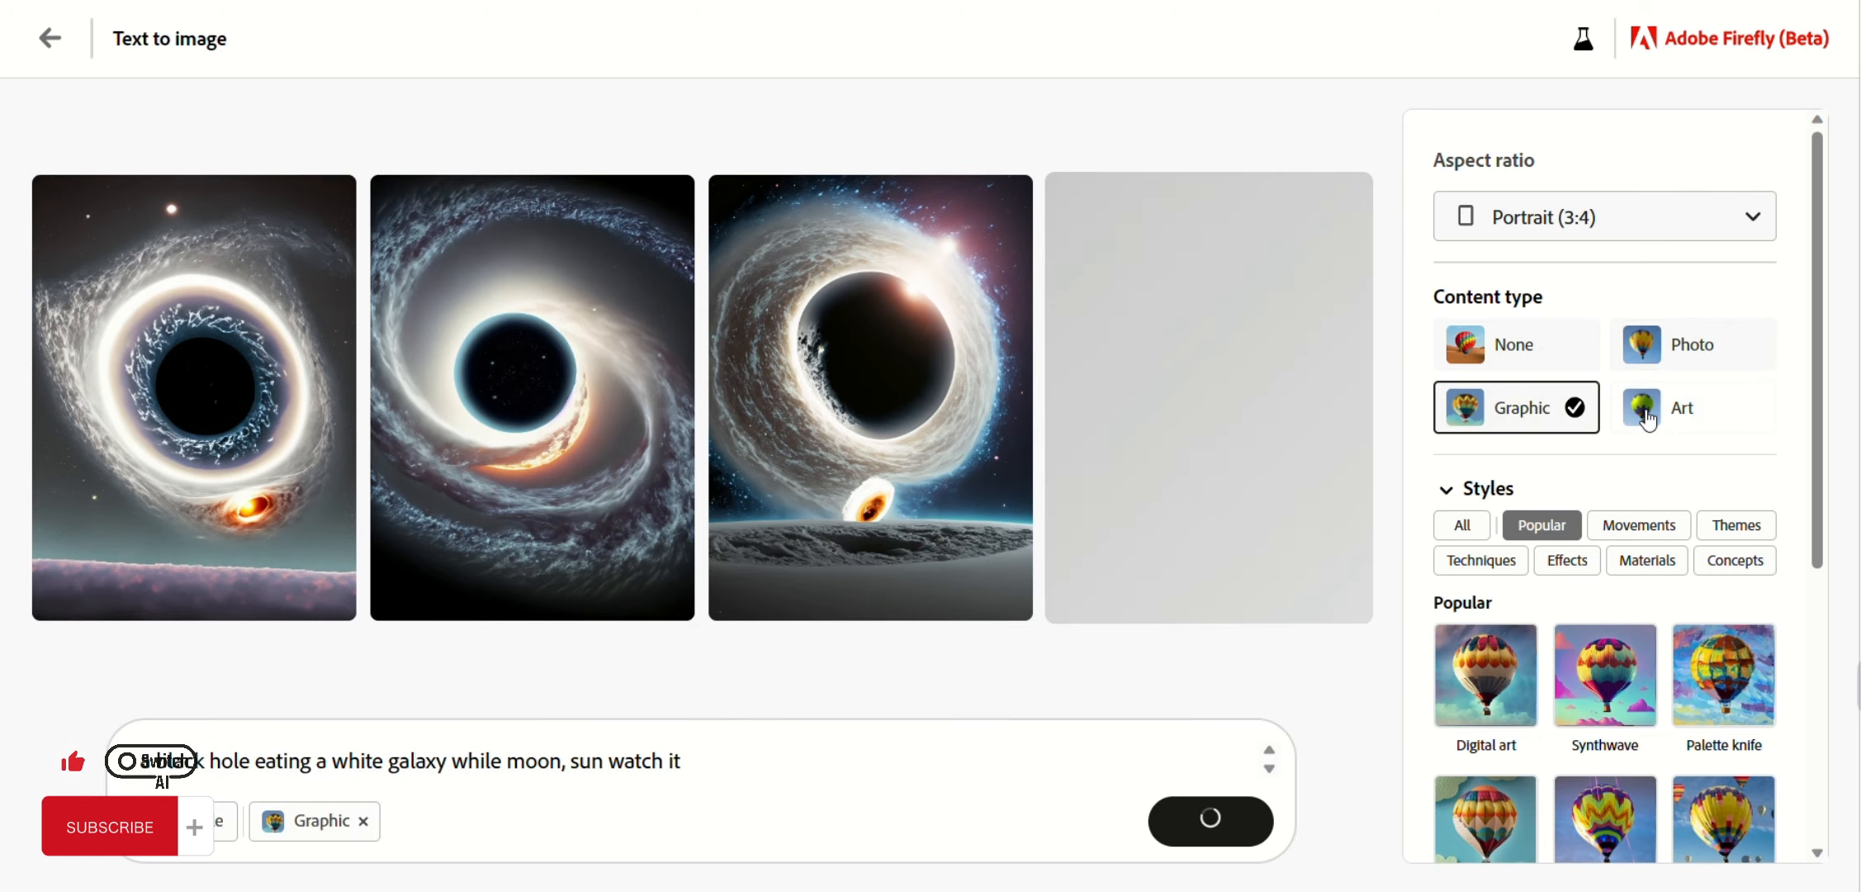
pyautogui.click(1669, 413)
pyautogui.click(1478, 410)
pyautogui.click(1508, 357)
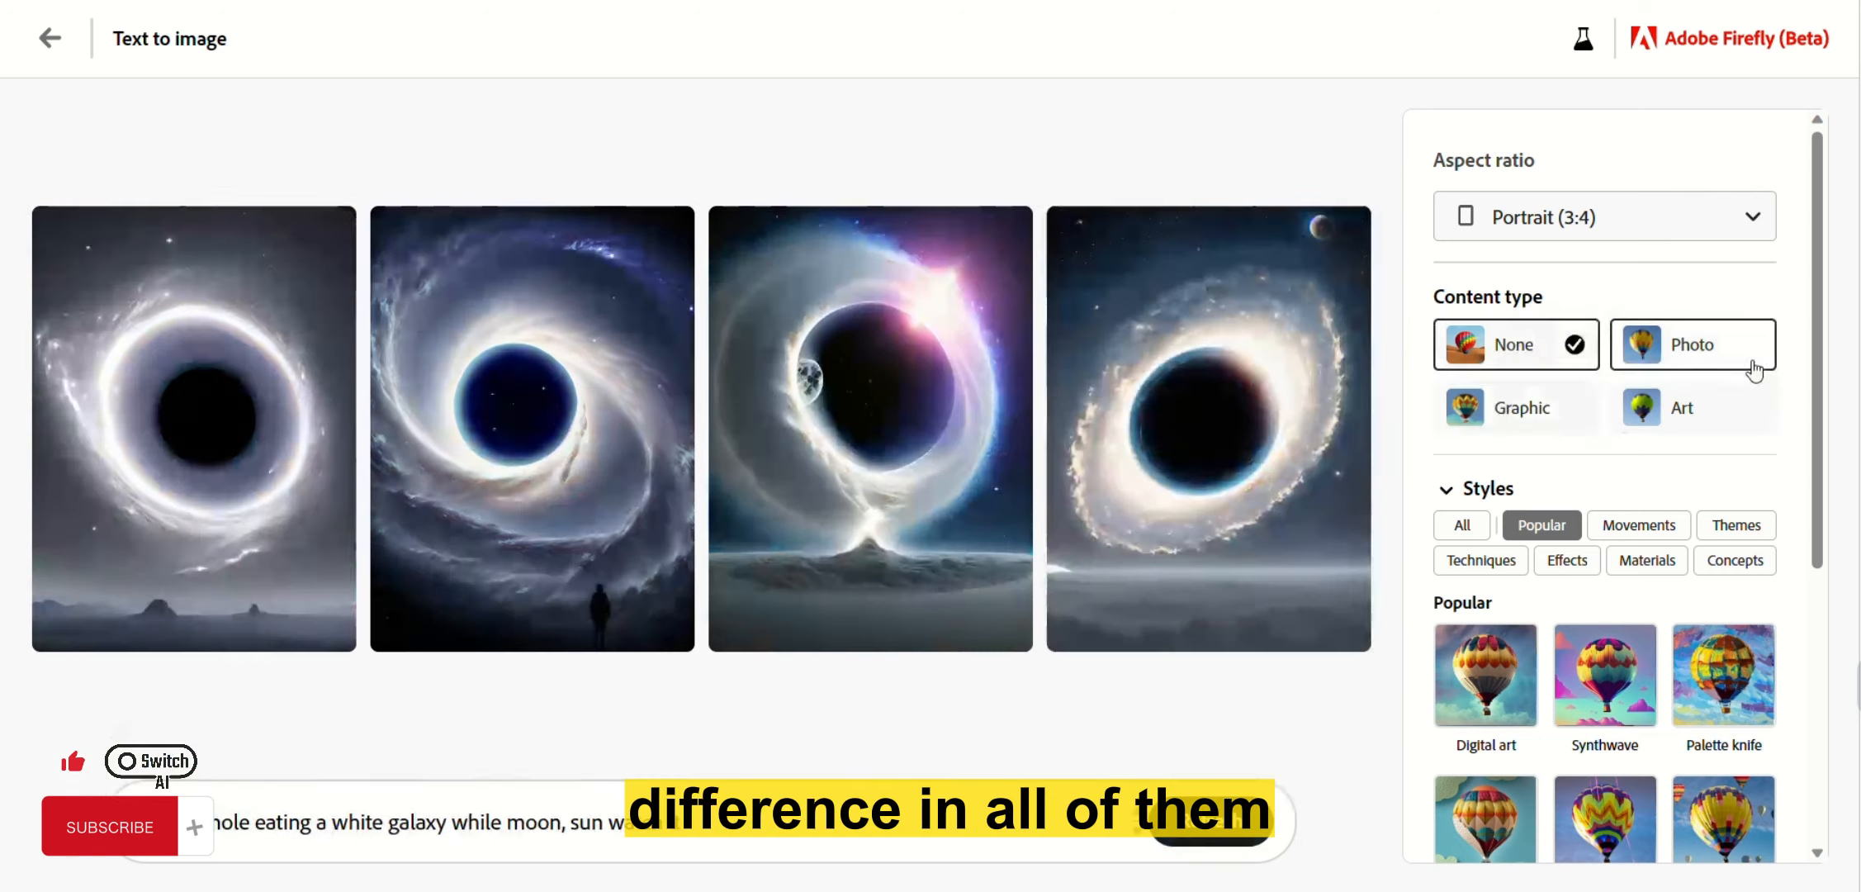
pyautogui.click(1747, 364)
pyautogui.click(1668, 421)
pyautogui.click(1520, 407)
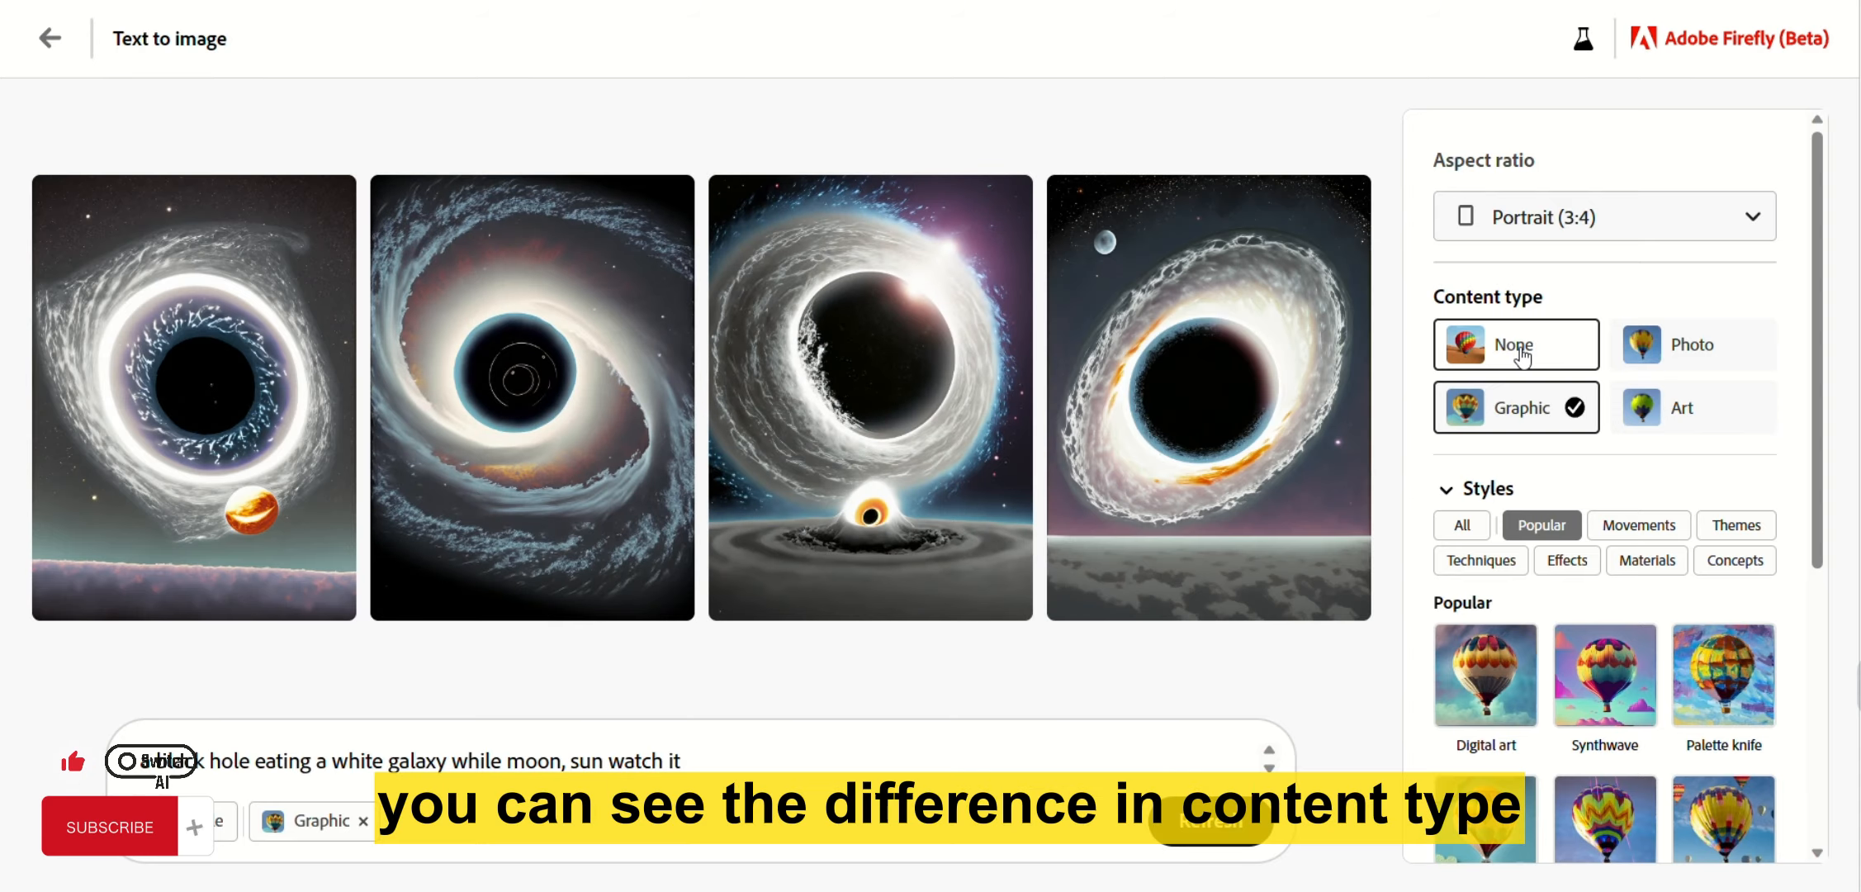
pyautogui.click(1516, 347)
pyautogui.click(1689, 344)
pyautogui.click(1656, 417)
pyautogui.click(1515, 404)
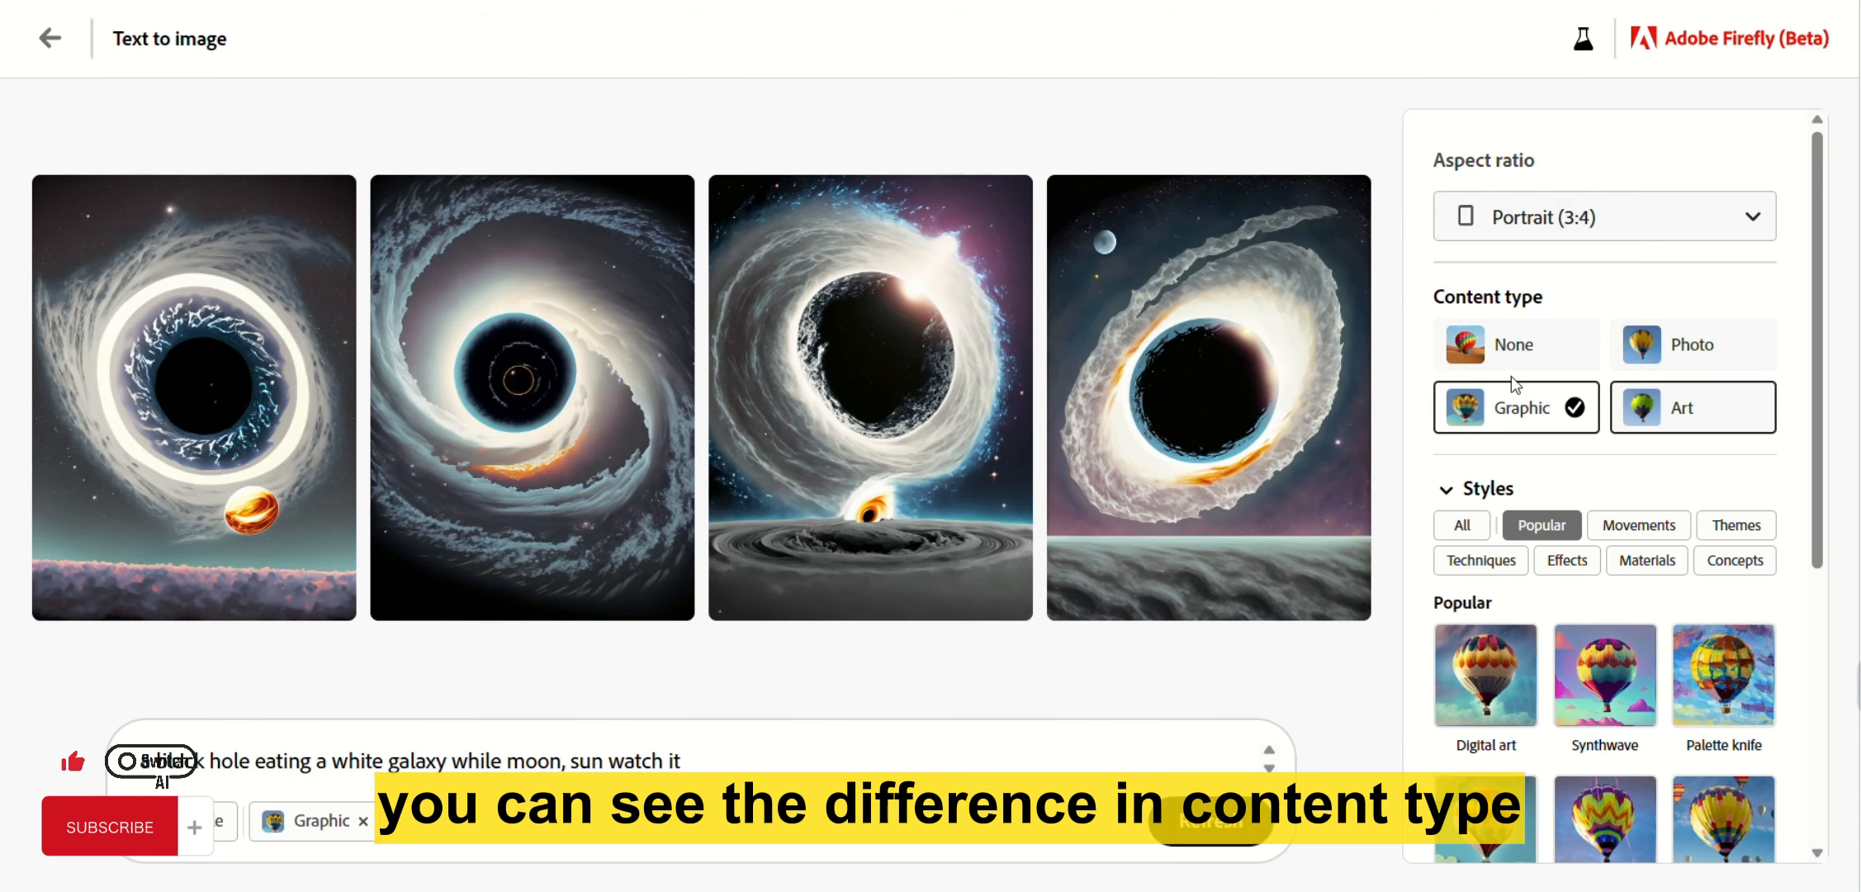
pyautogui.click(1509, 343)
pyautogui.click(1764, 347)
pyautogui.click(1676, 409)
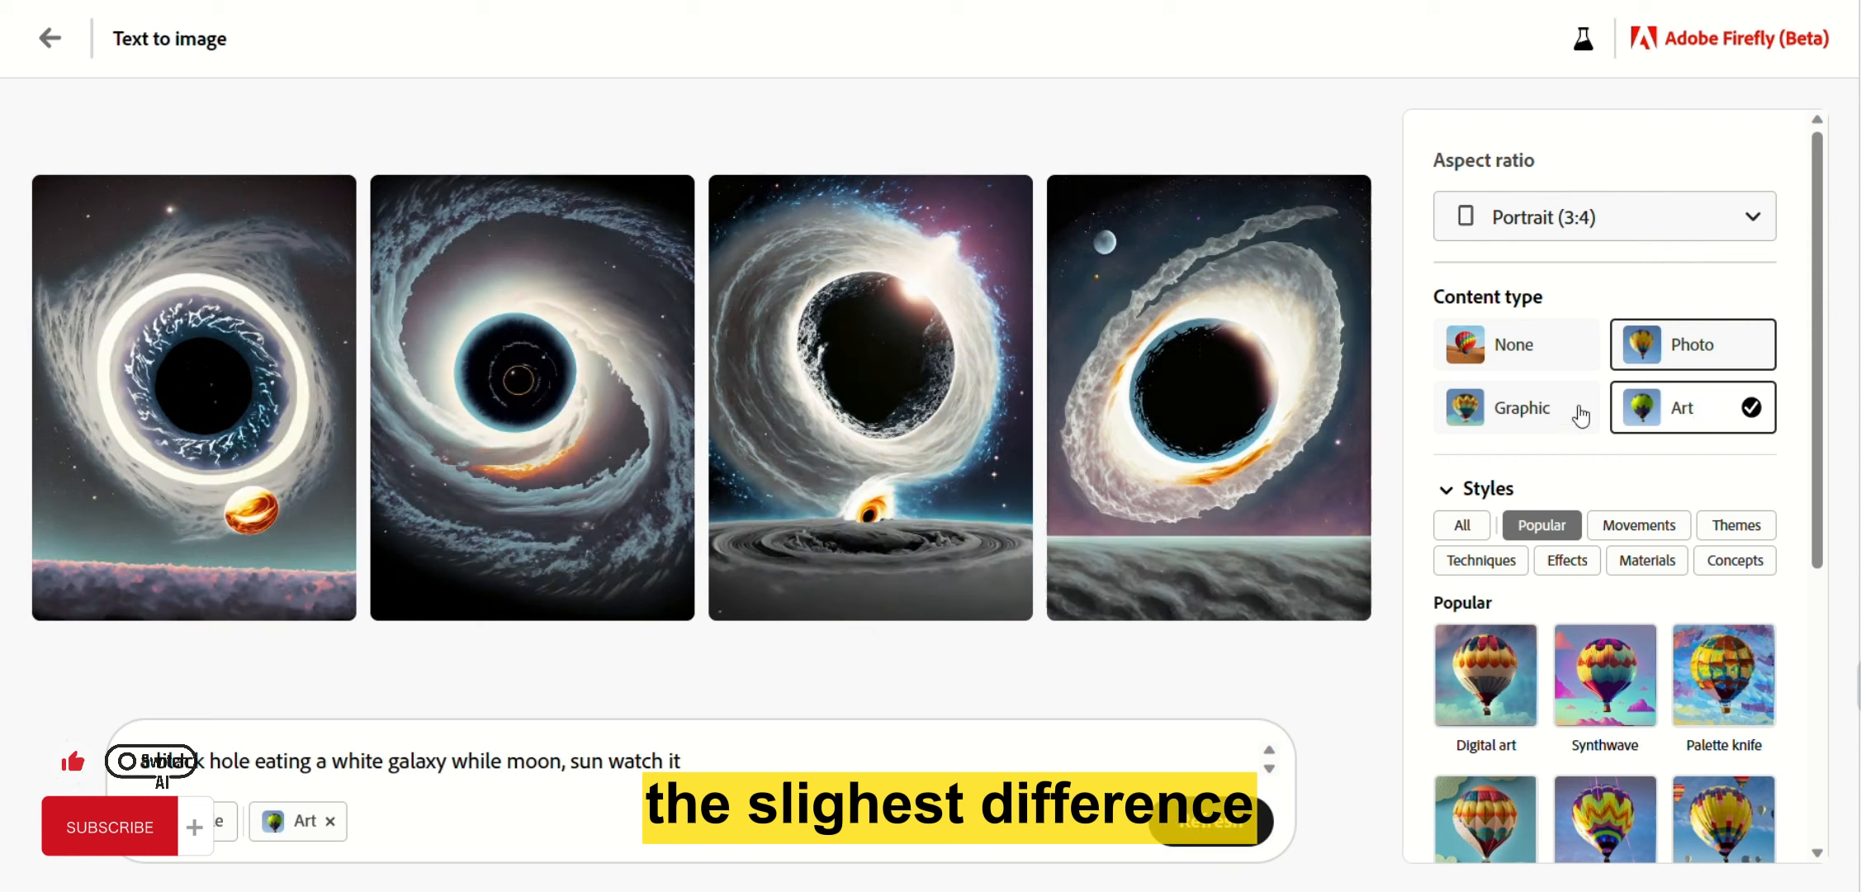
pyautogui.click(1486, 413)
pyautogui.click(1505, 362)
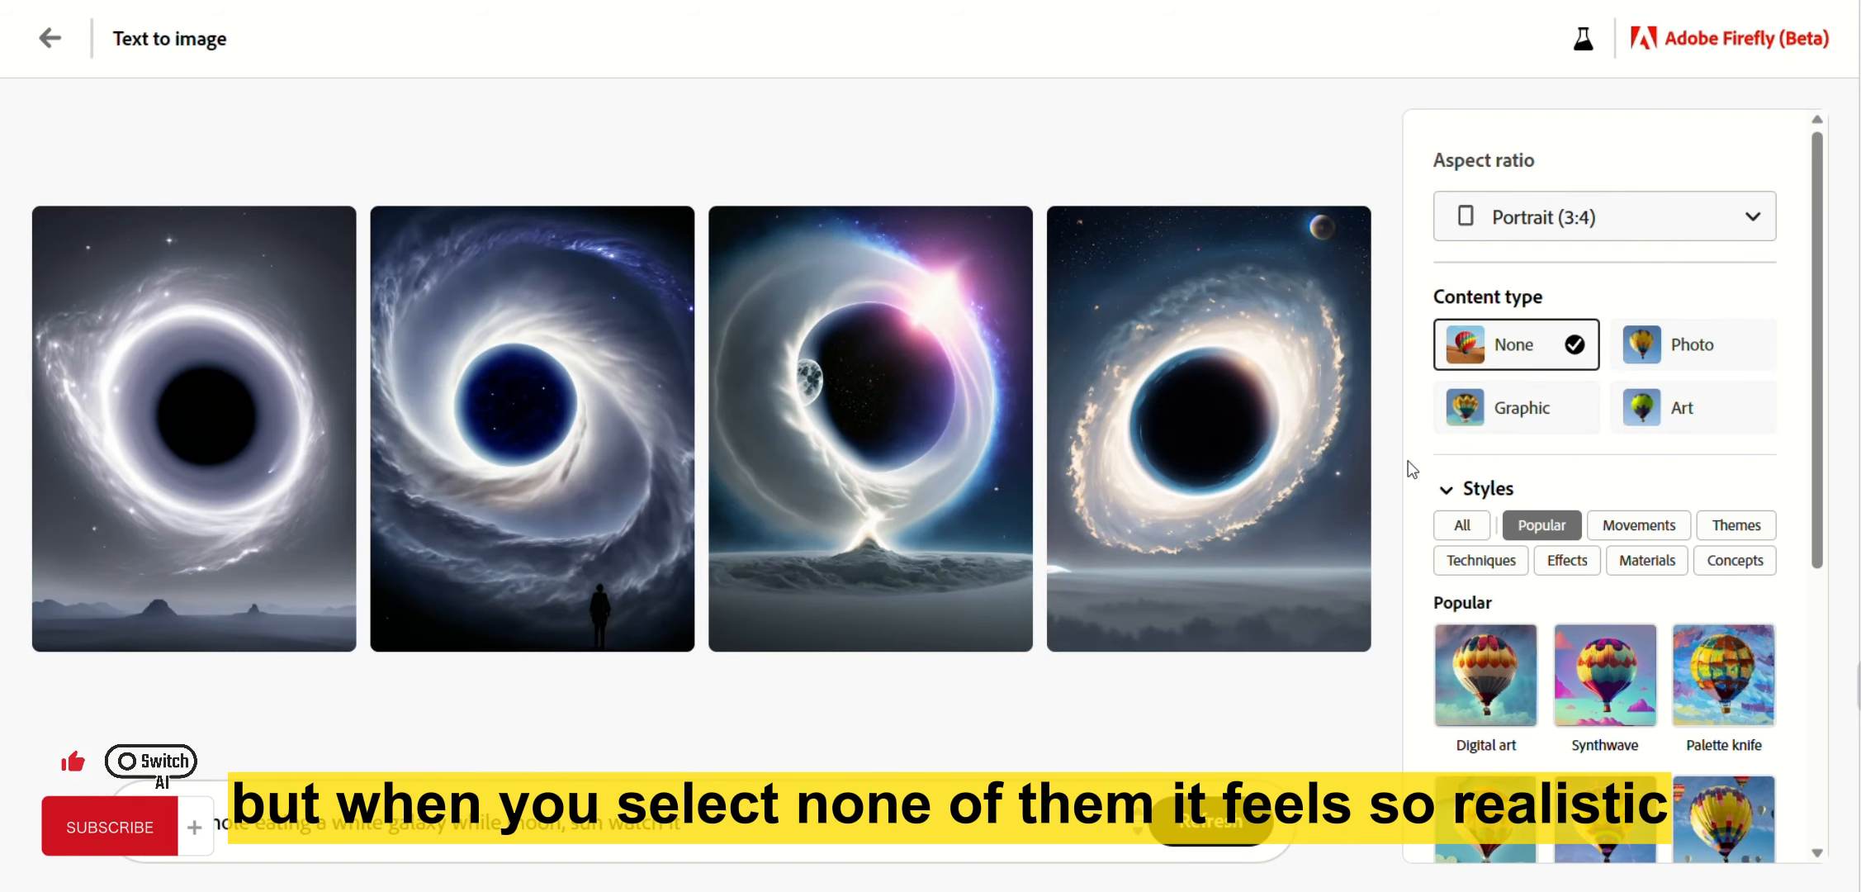
pyautogui.scroll(-3, 1420, 412)
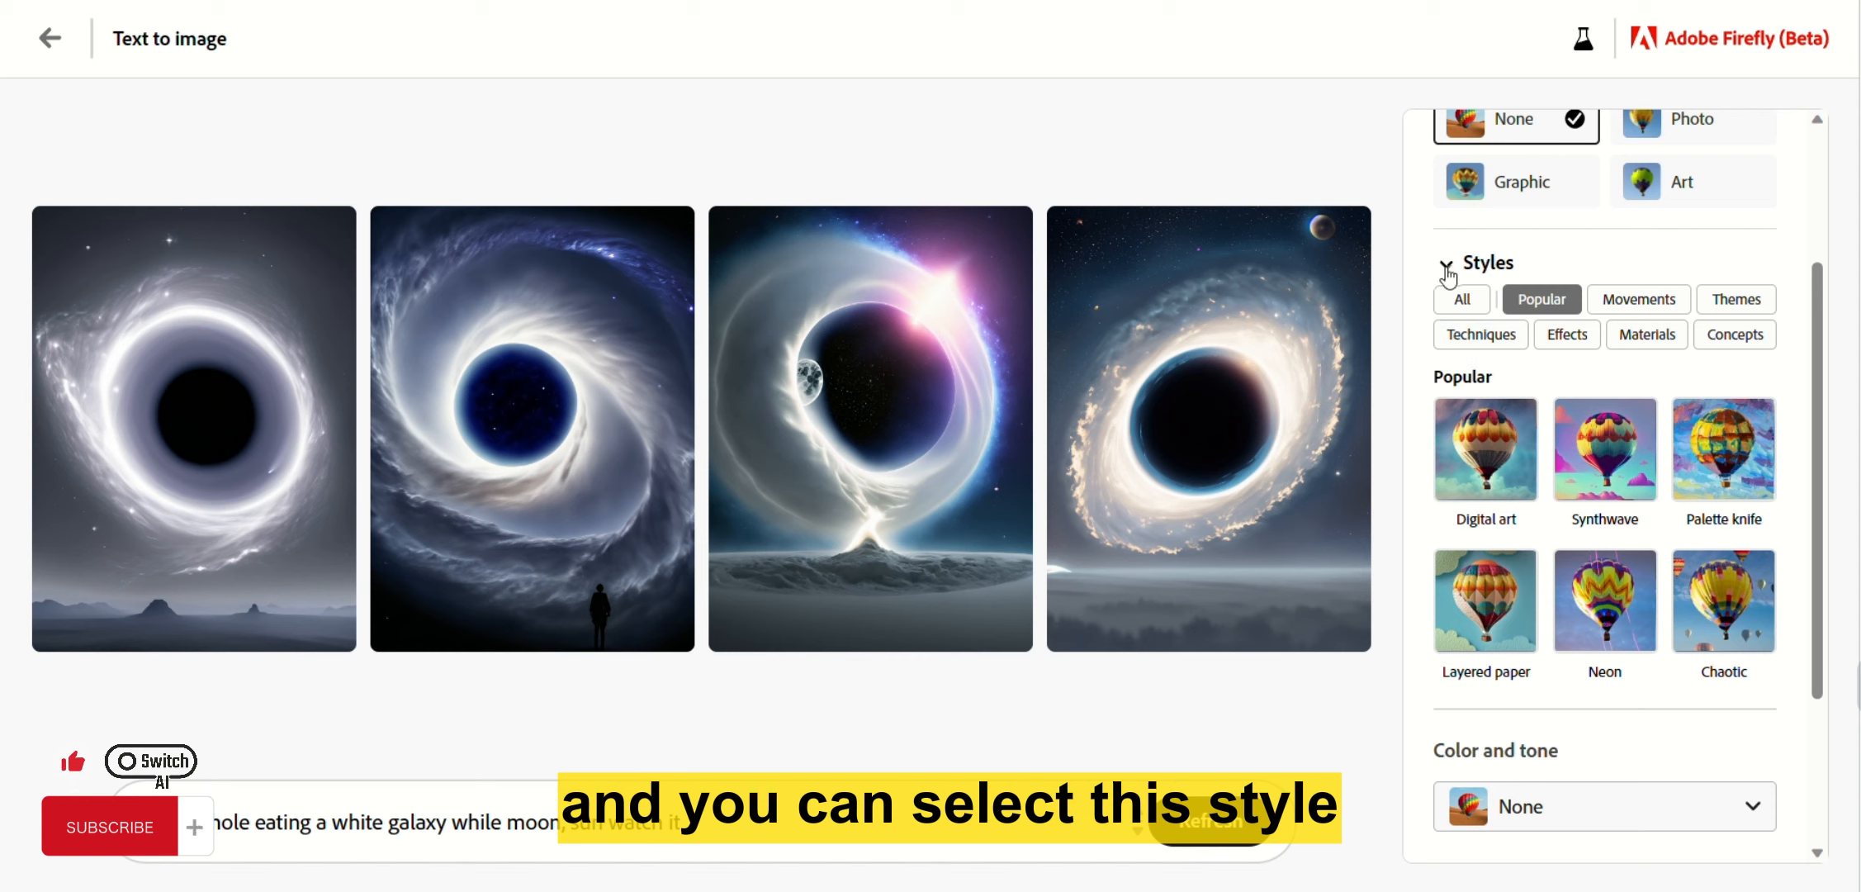
# Show the Popular category in the Styles panel.
pyautogui.click(1446, 266)
pyautogui.click(1452, 427)
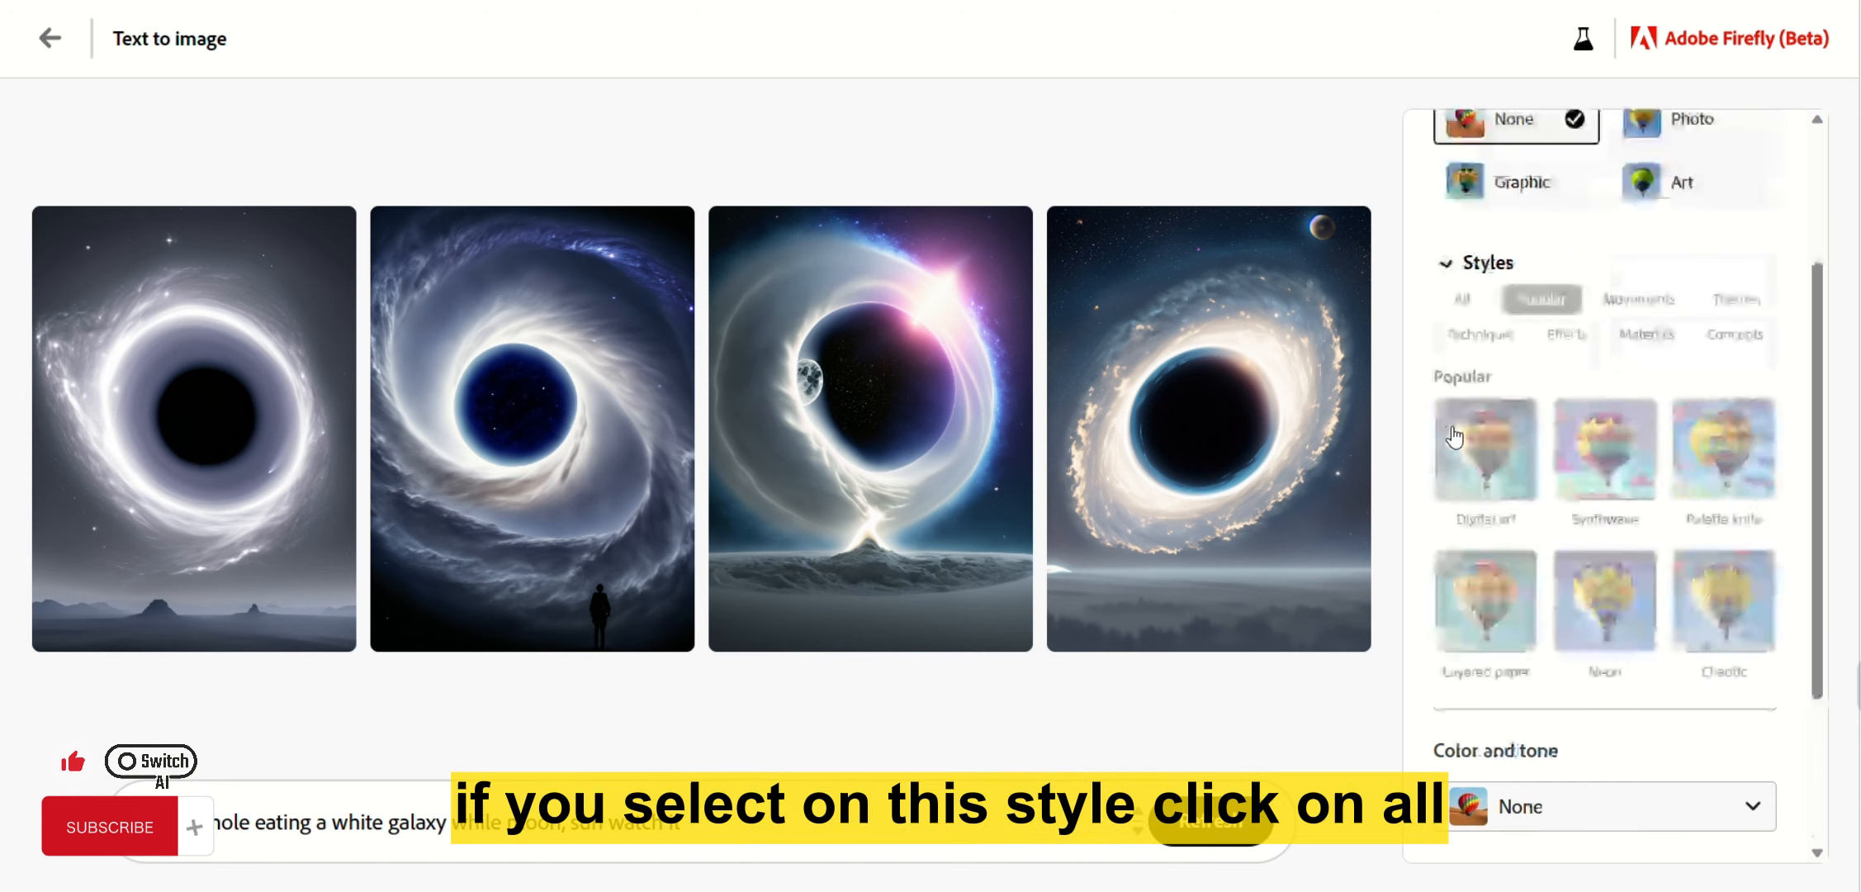
pyautogui.click(1466, 299)
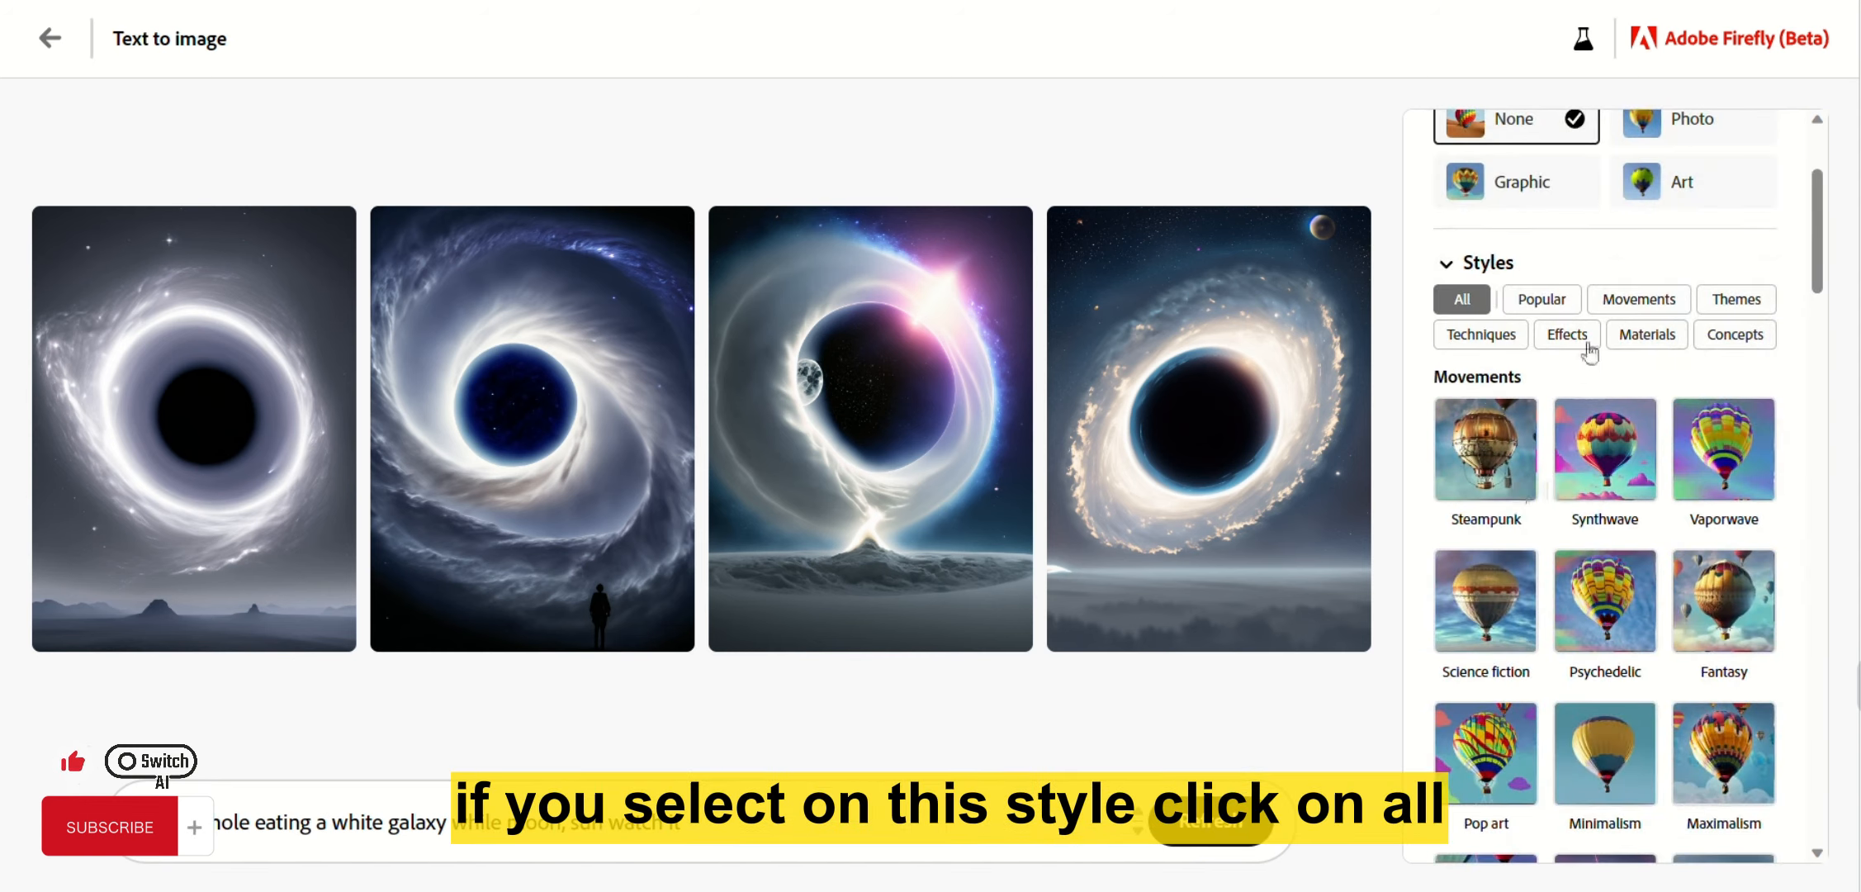
pyautogui.scroll(-2, 1585, 348)
pyautogui.scroll(2, 1536, 483)
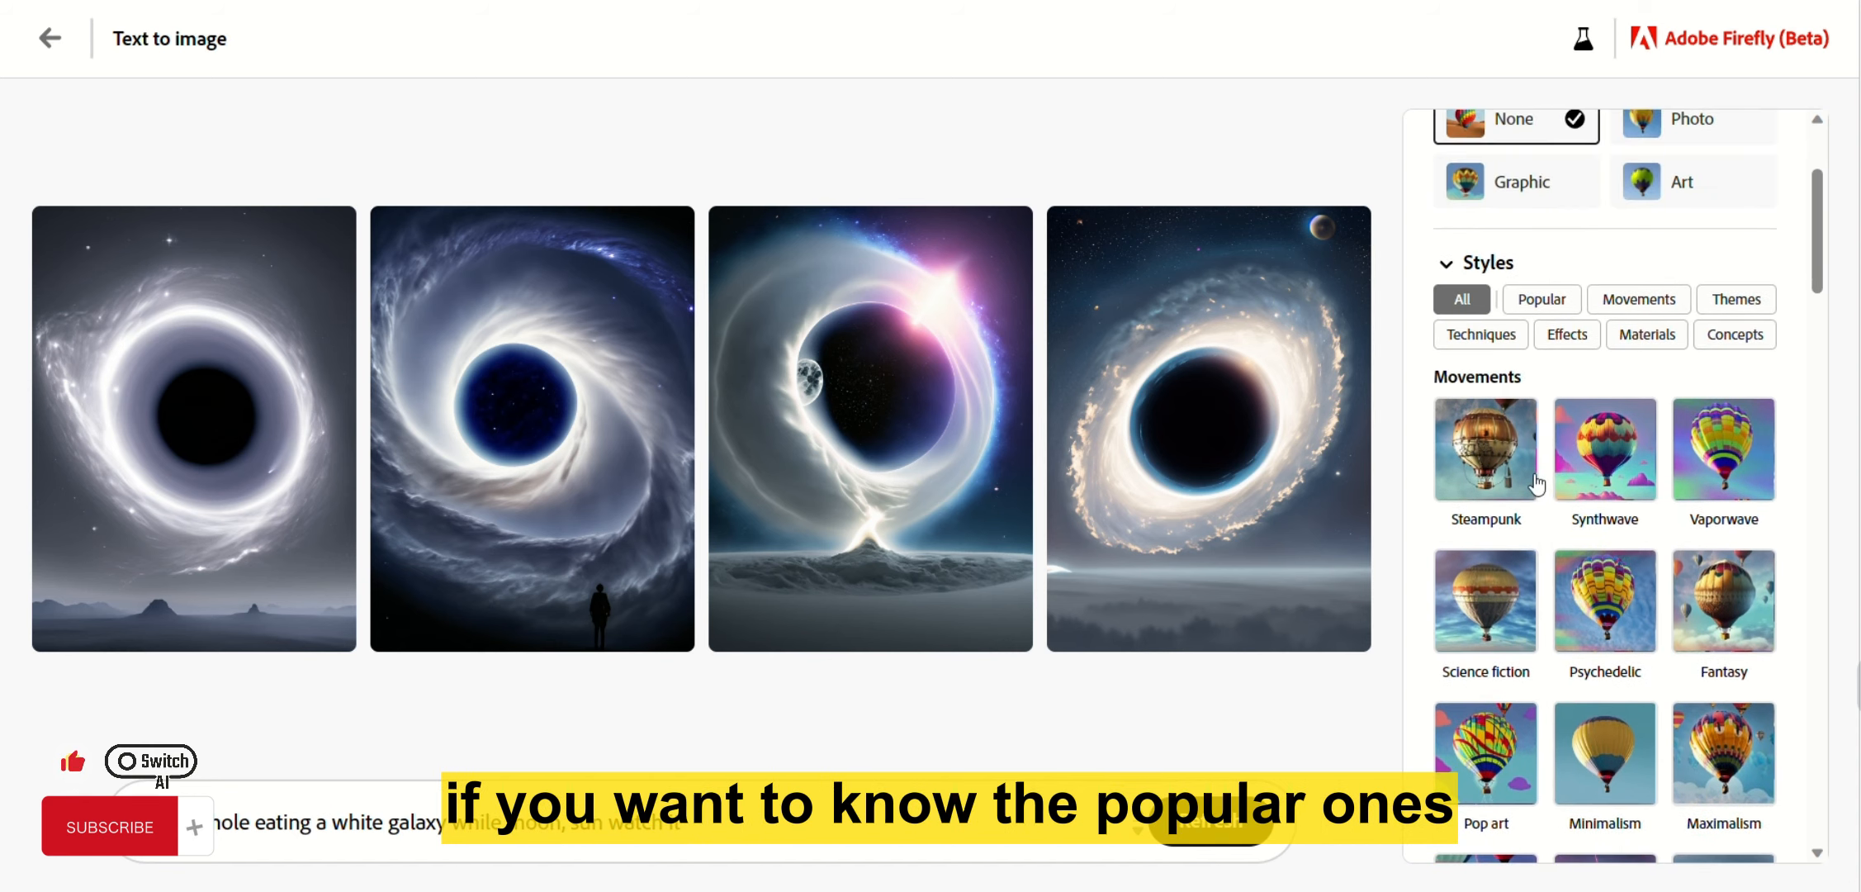
pyautogui.click(1544, 299)
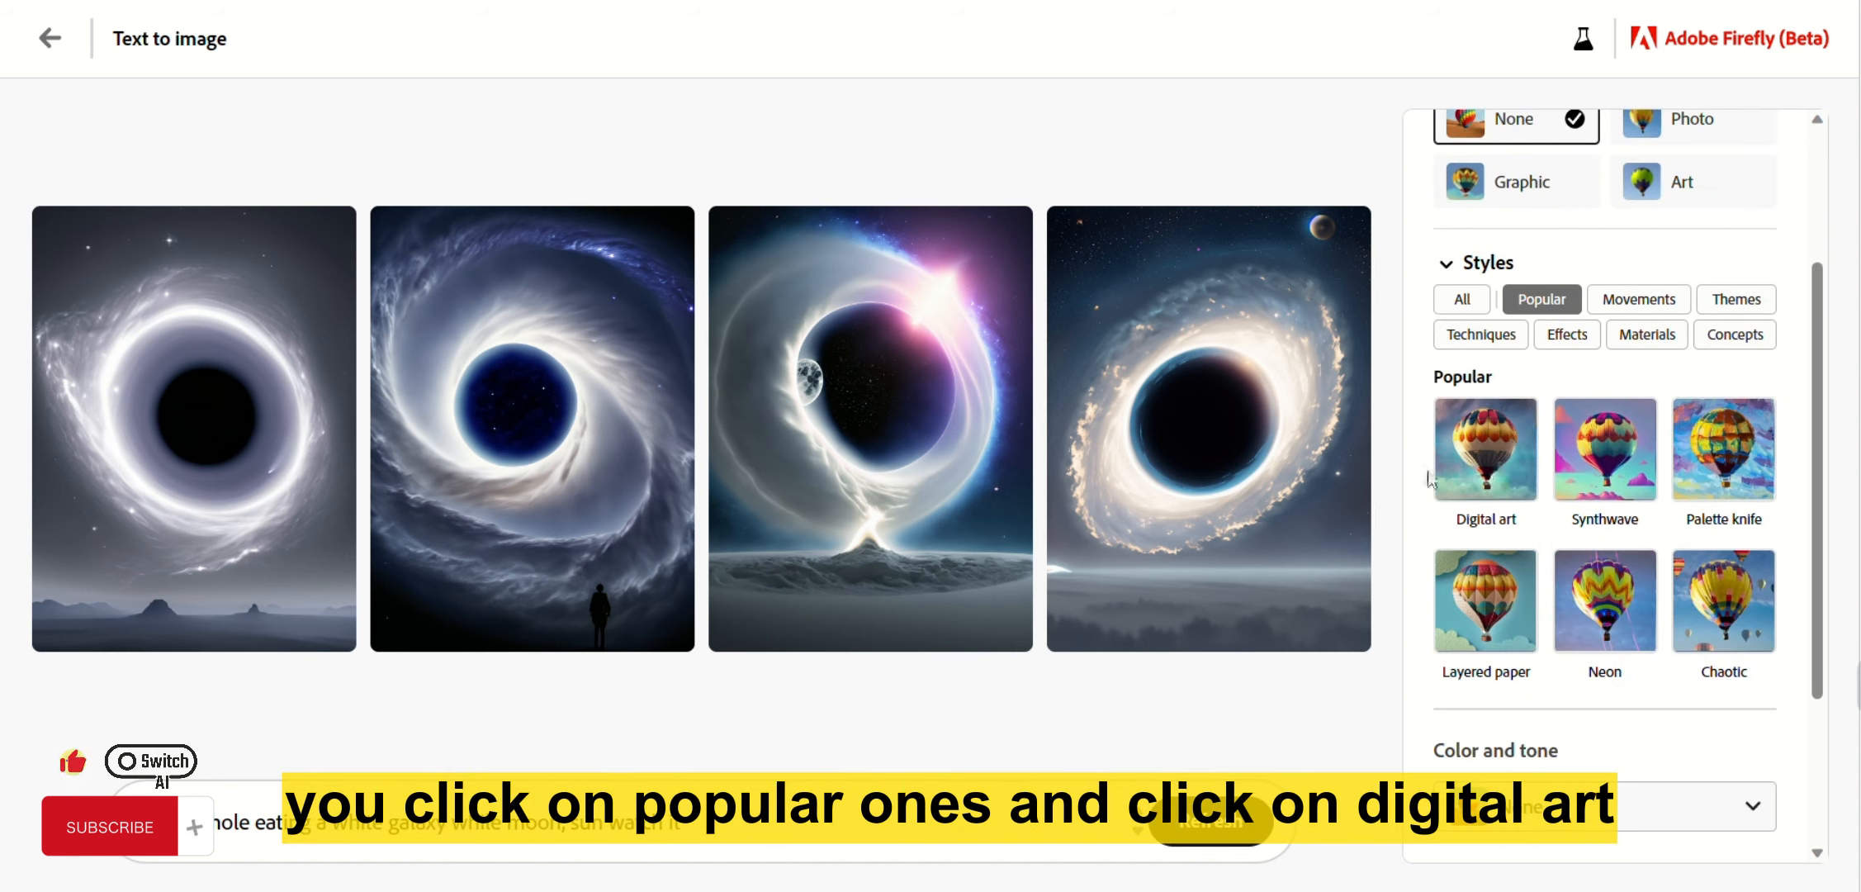
# Apply the Digital art and Synthwave styles, regenerating the black-hole images after each.
pyautogui.click(1486, 451)
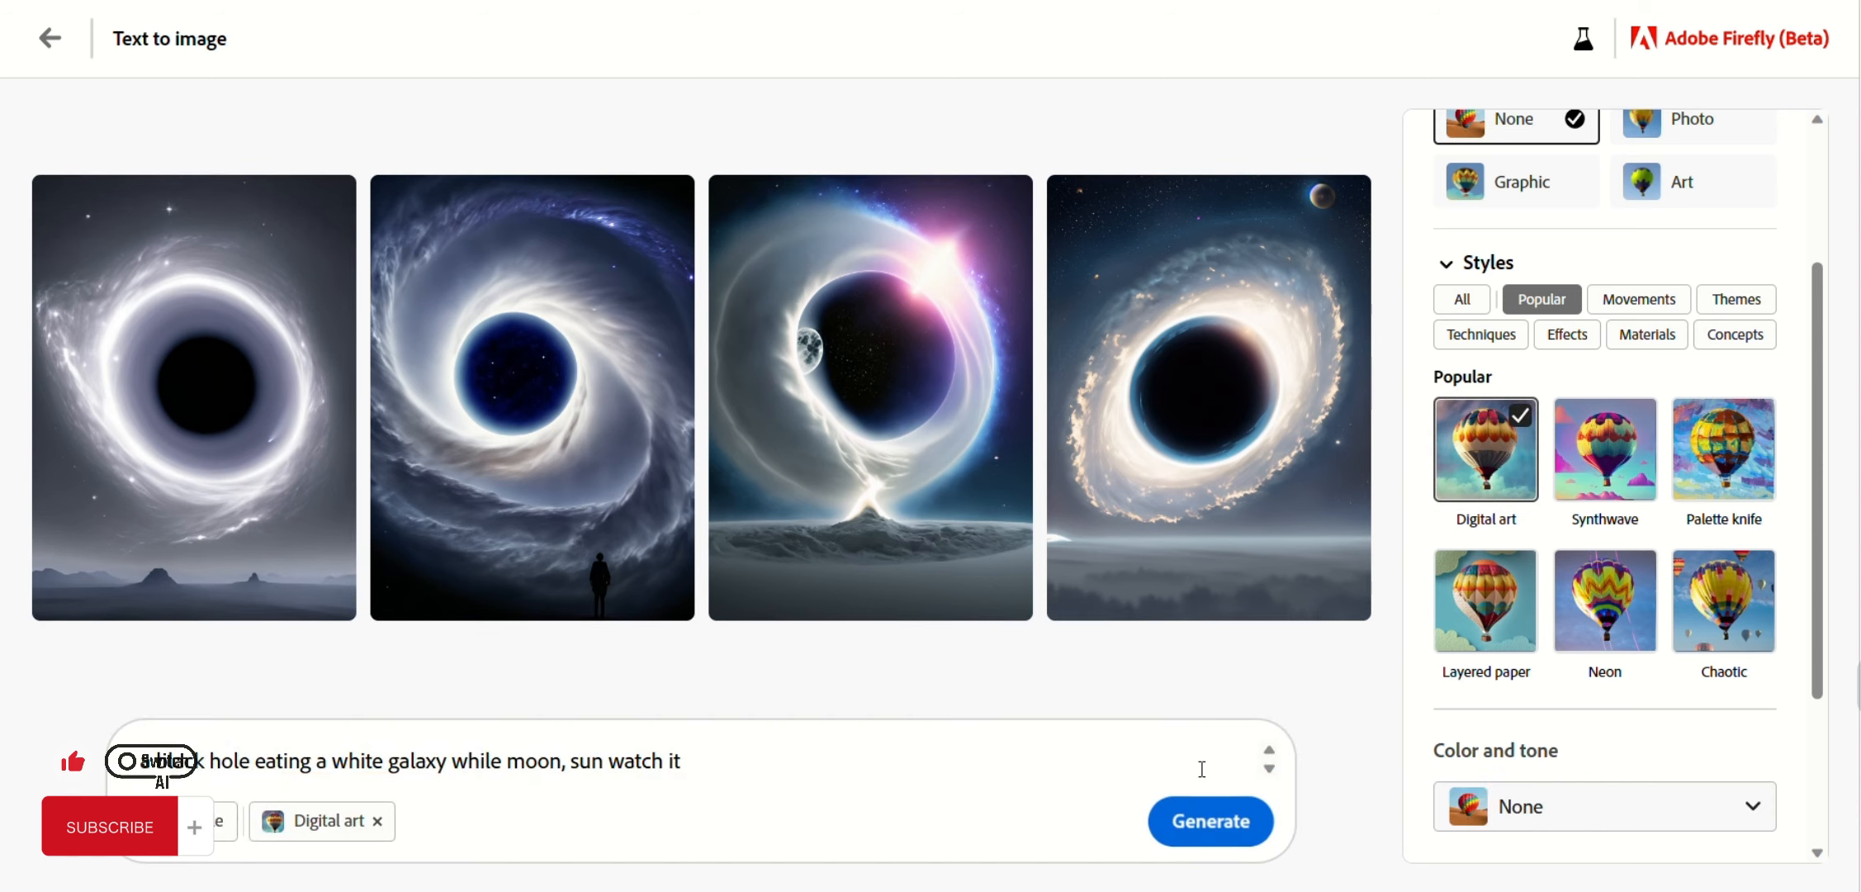
pyautogui.click(1196, 842)
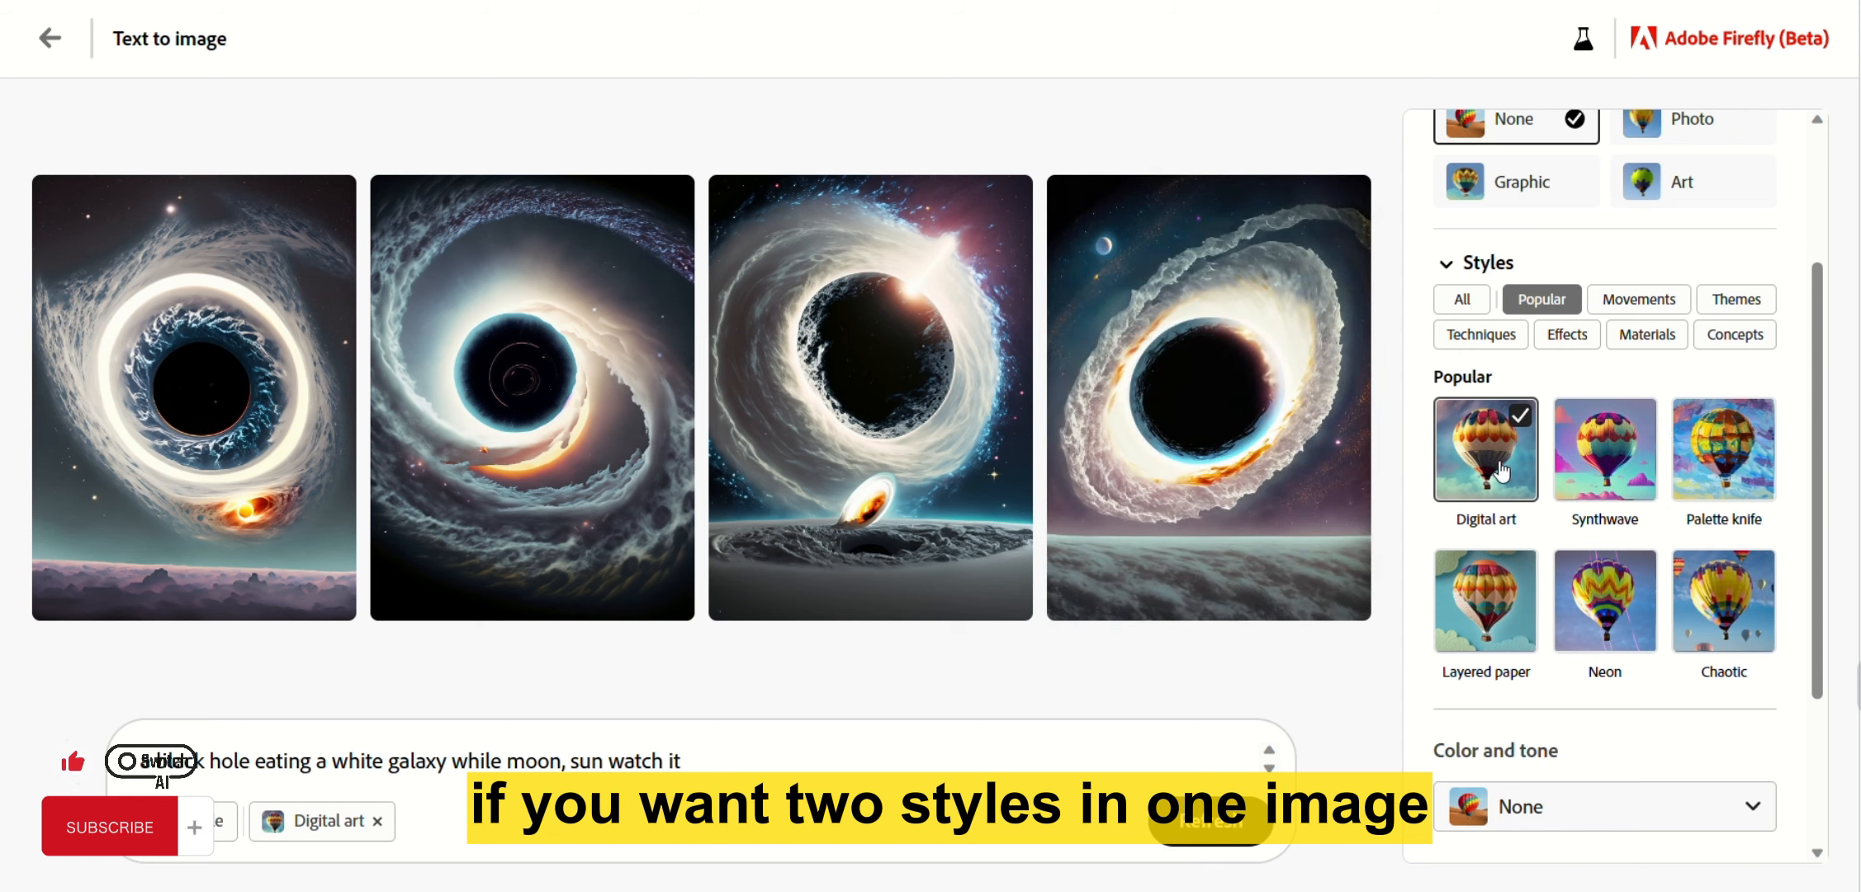
pyautogui.click(1621, 473)
pyautogui.click(1206, 835)
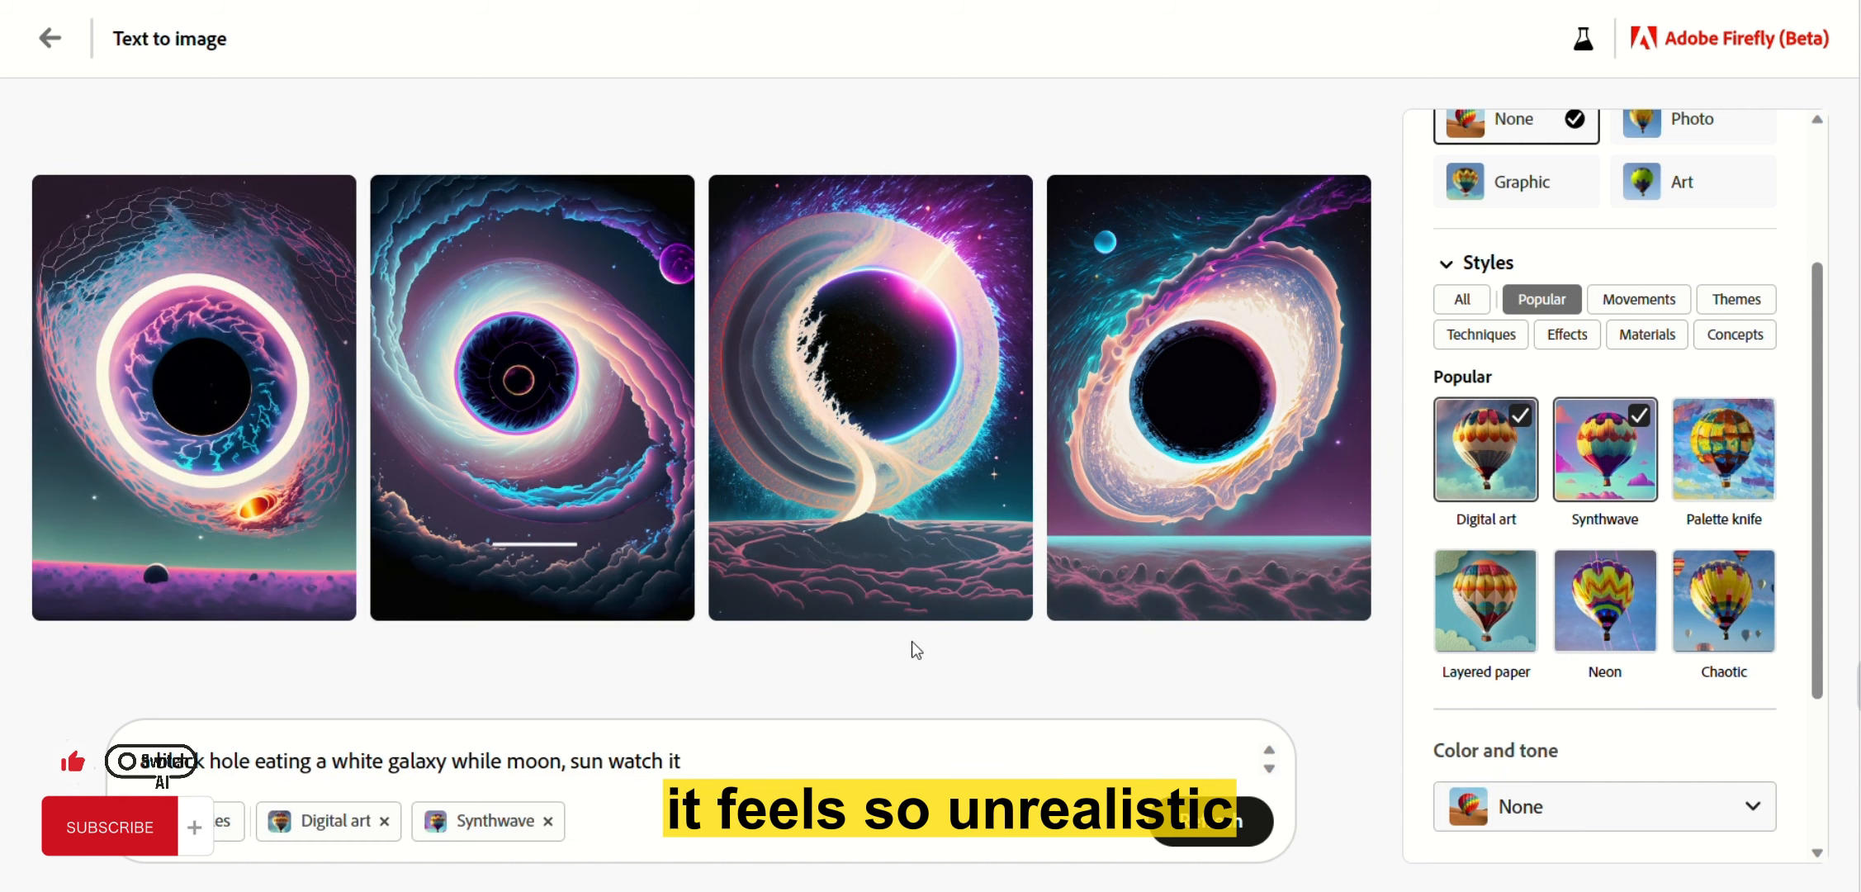
# Review the four neon results enlarged, then add Palette knife as a third style.
pyautogui.click(908, 495)
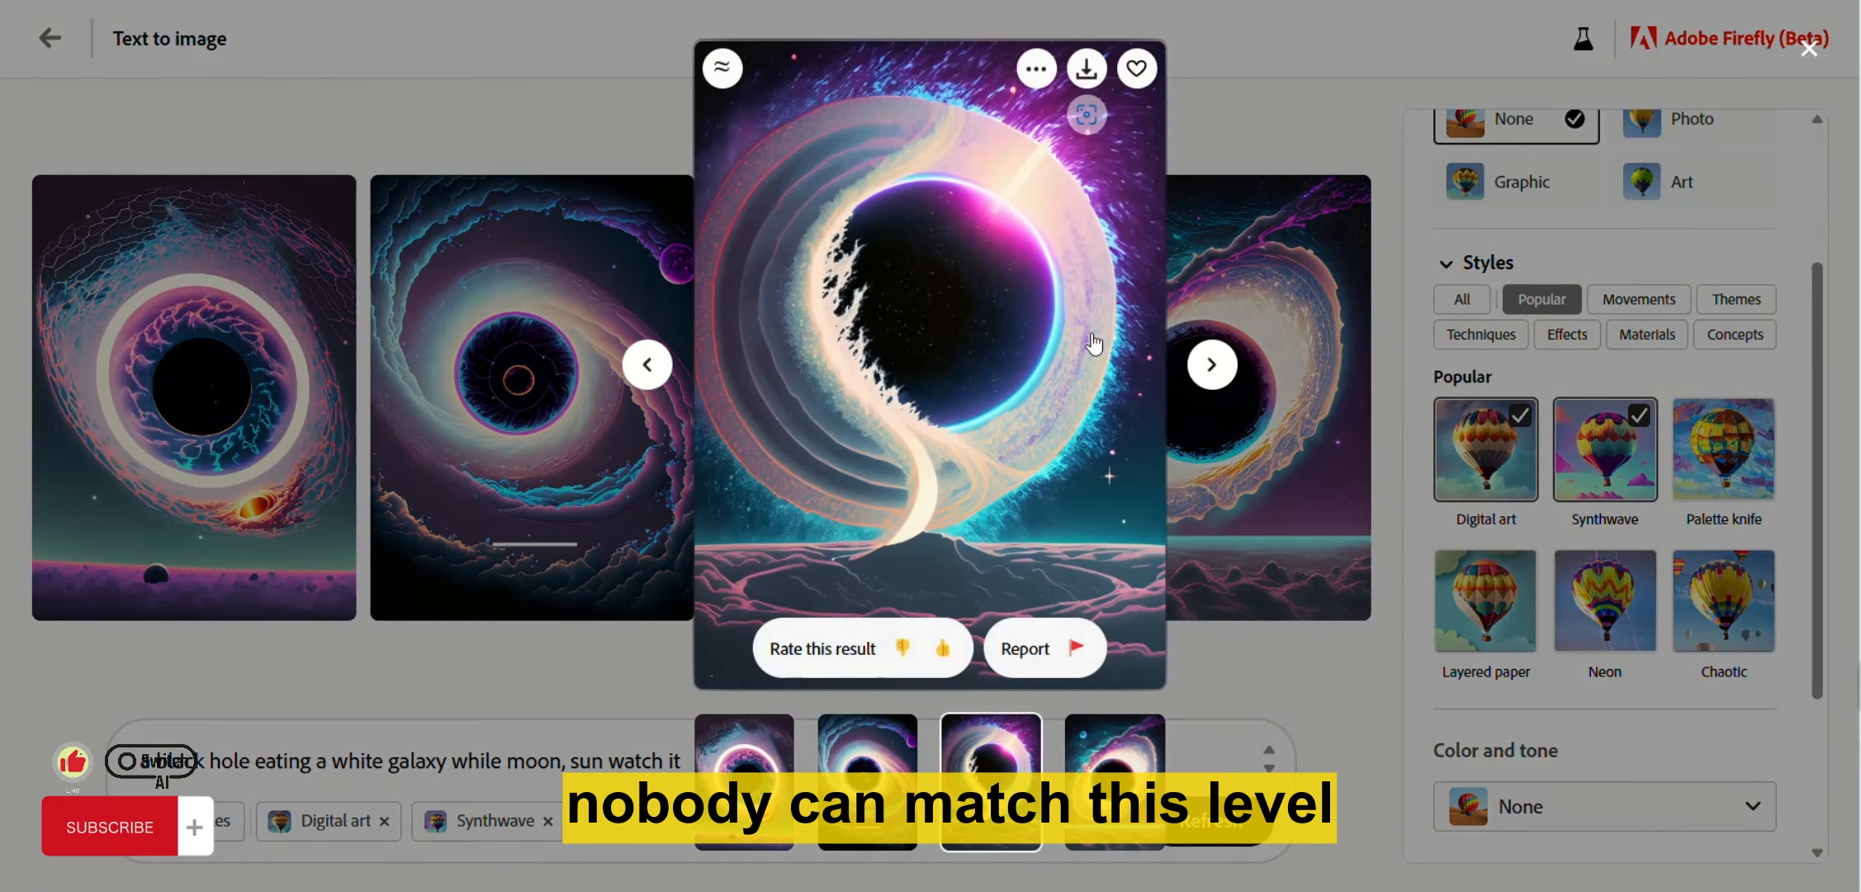
pyautogui.click(1212, 364)
pyautogui.click(1211, 364)
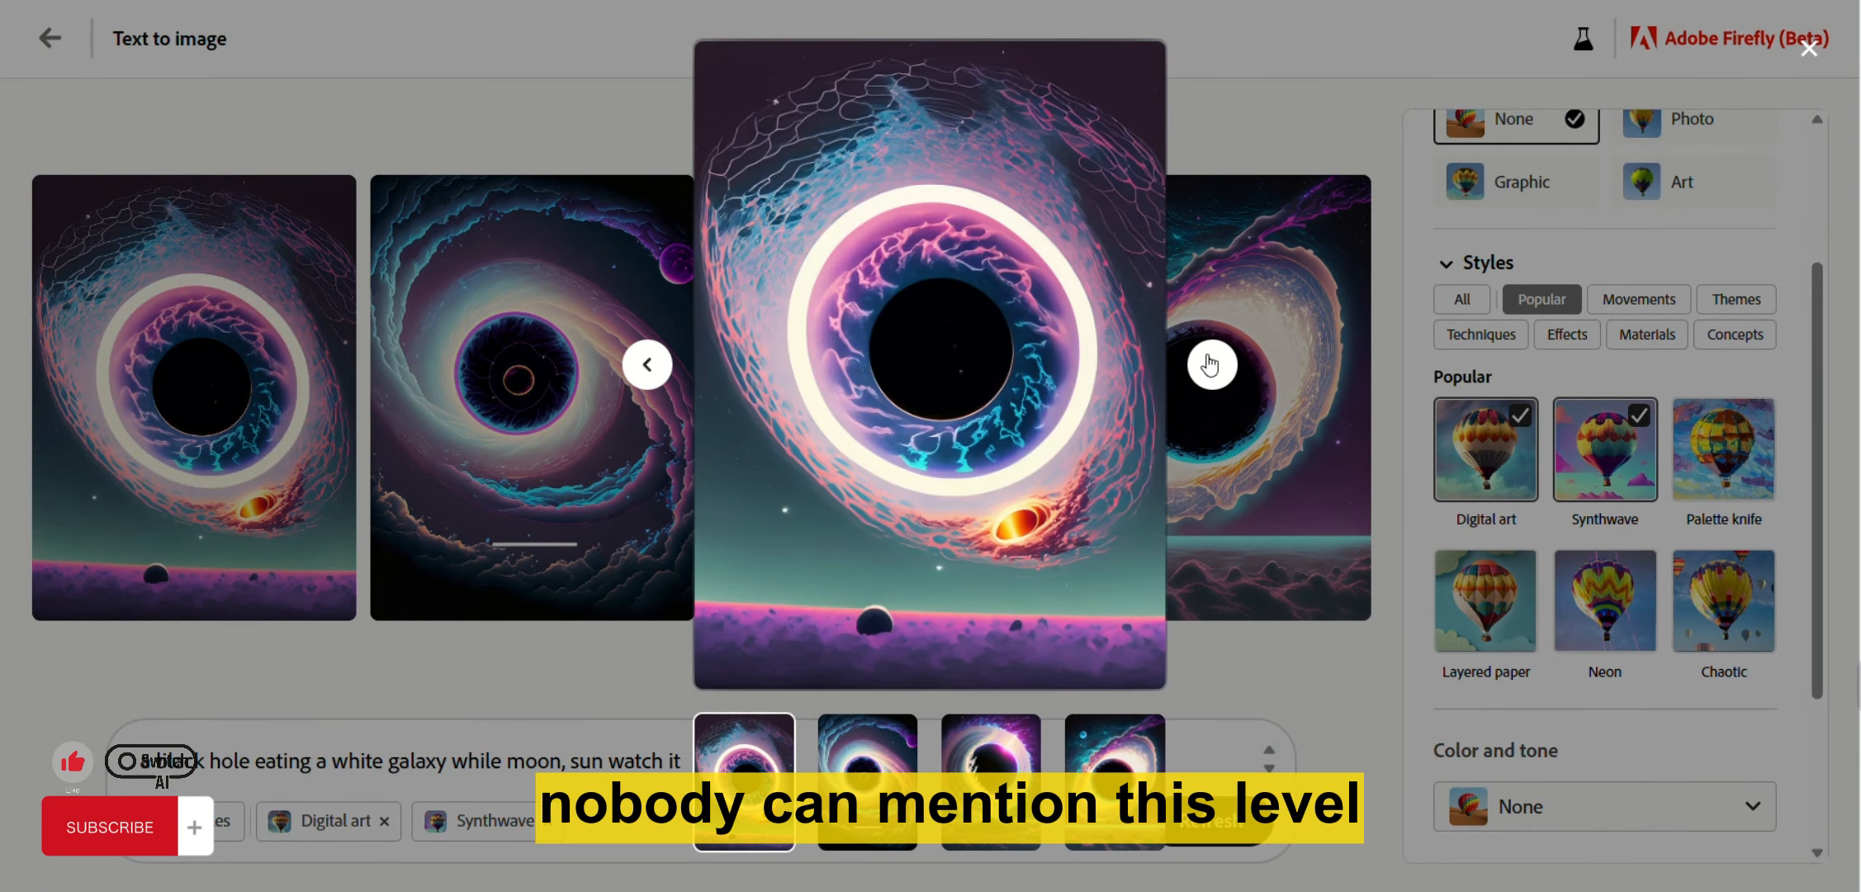
pyautogui.click(1212, 364)
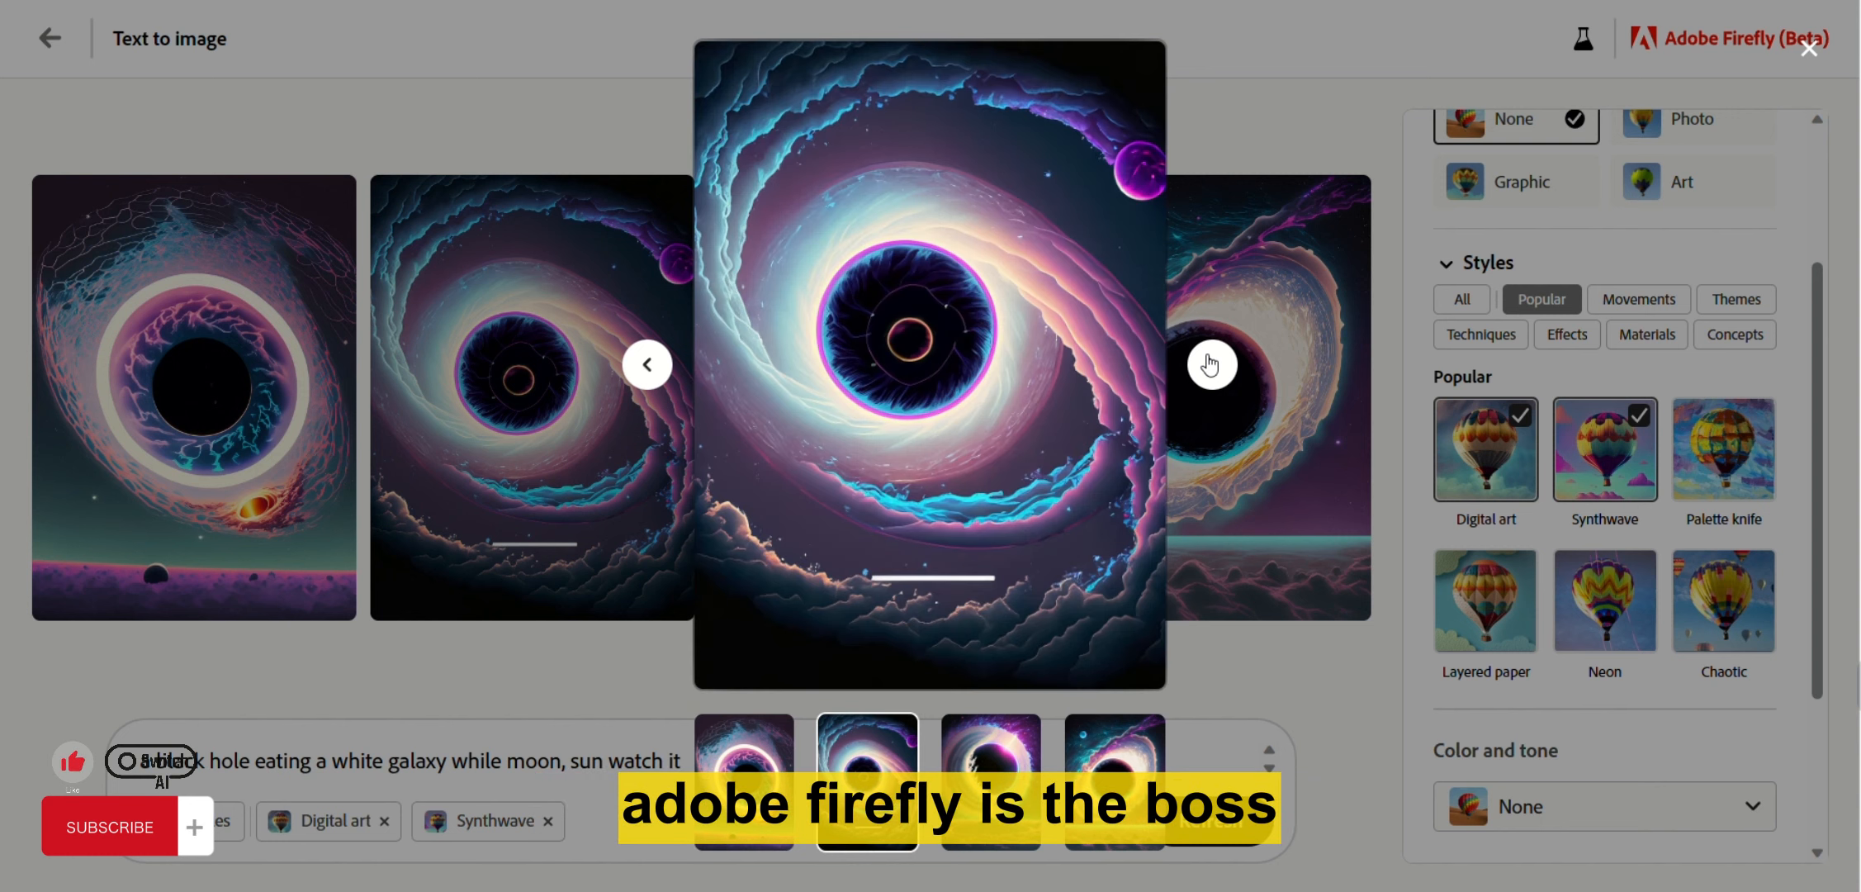
pyautogui.click(1212, 364)
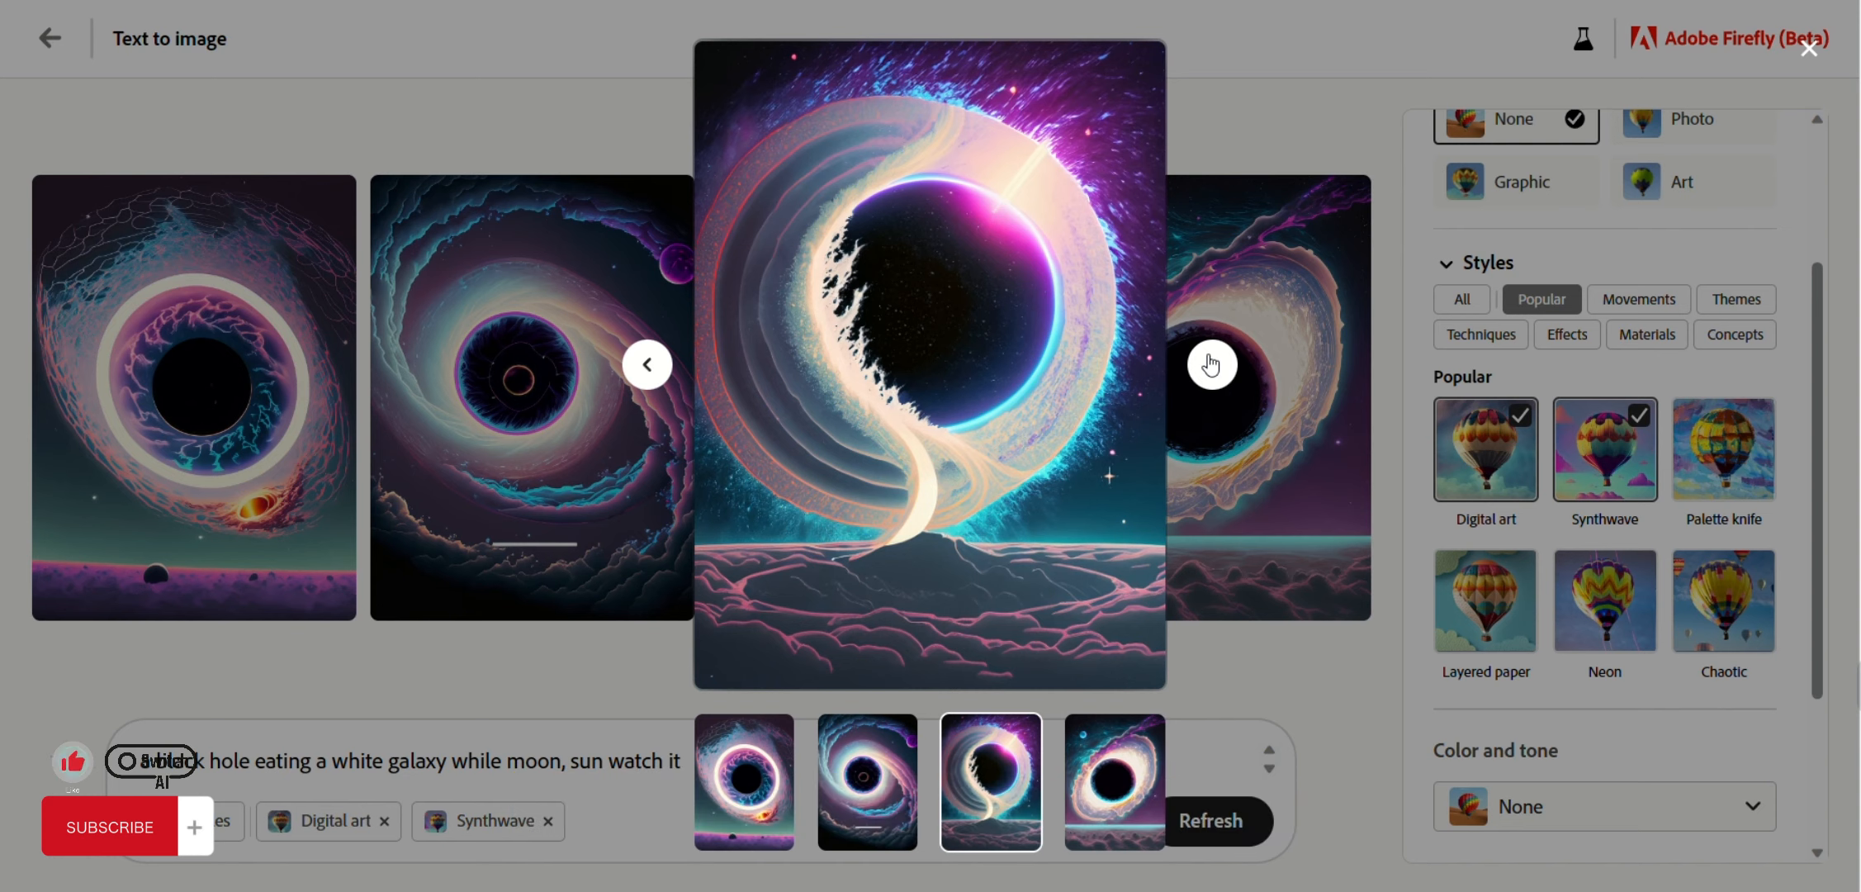
pyautogui.click(1212, 365)
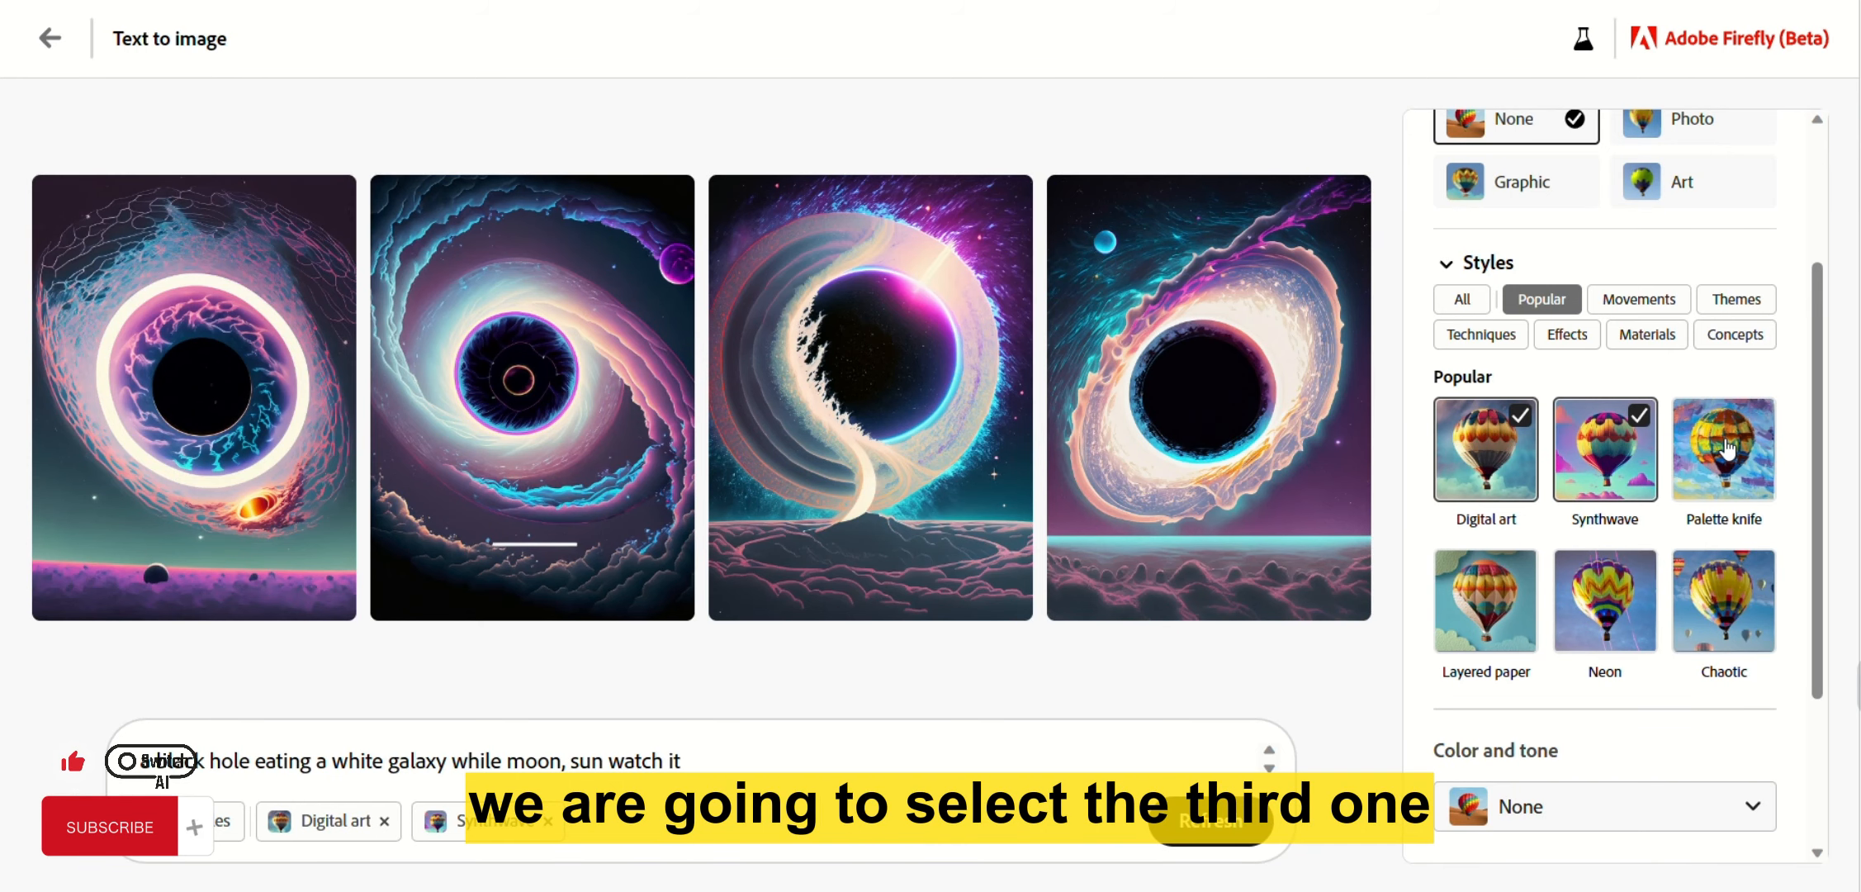
pyautogui.click(1728, 449)
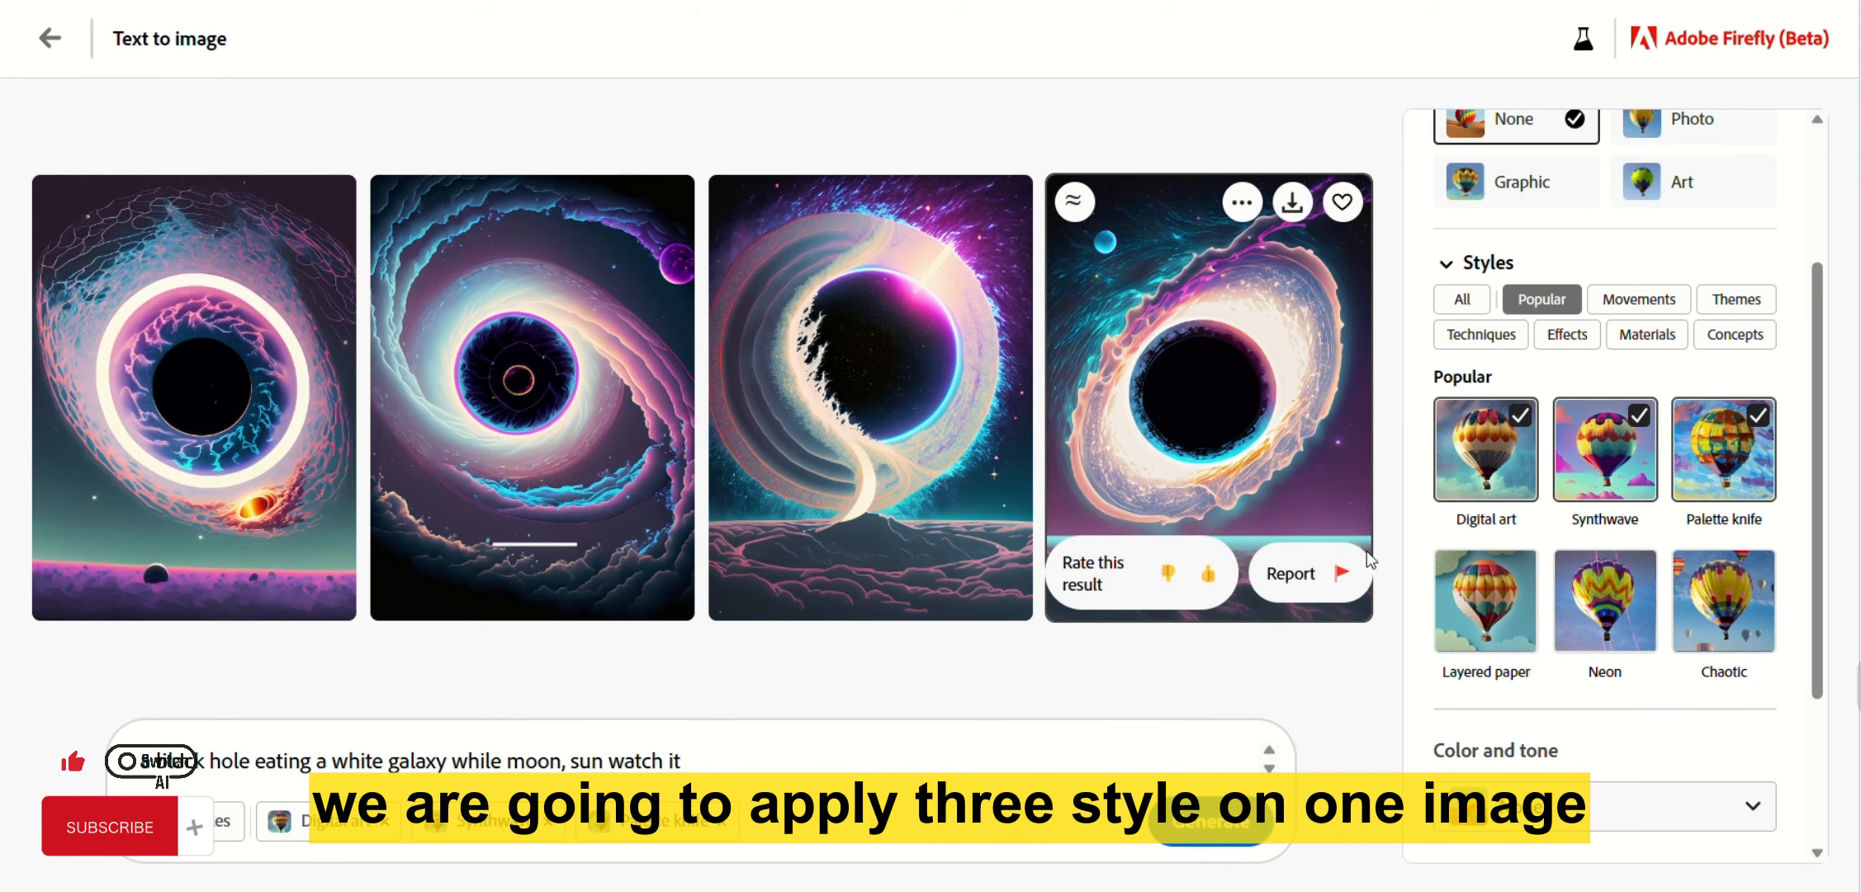
# Regenerate with Digital art, Synthwave and Palette knife, preview the first result, then remove Palette knife.
pyautogui.click(1212, 820)
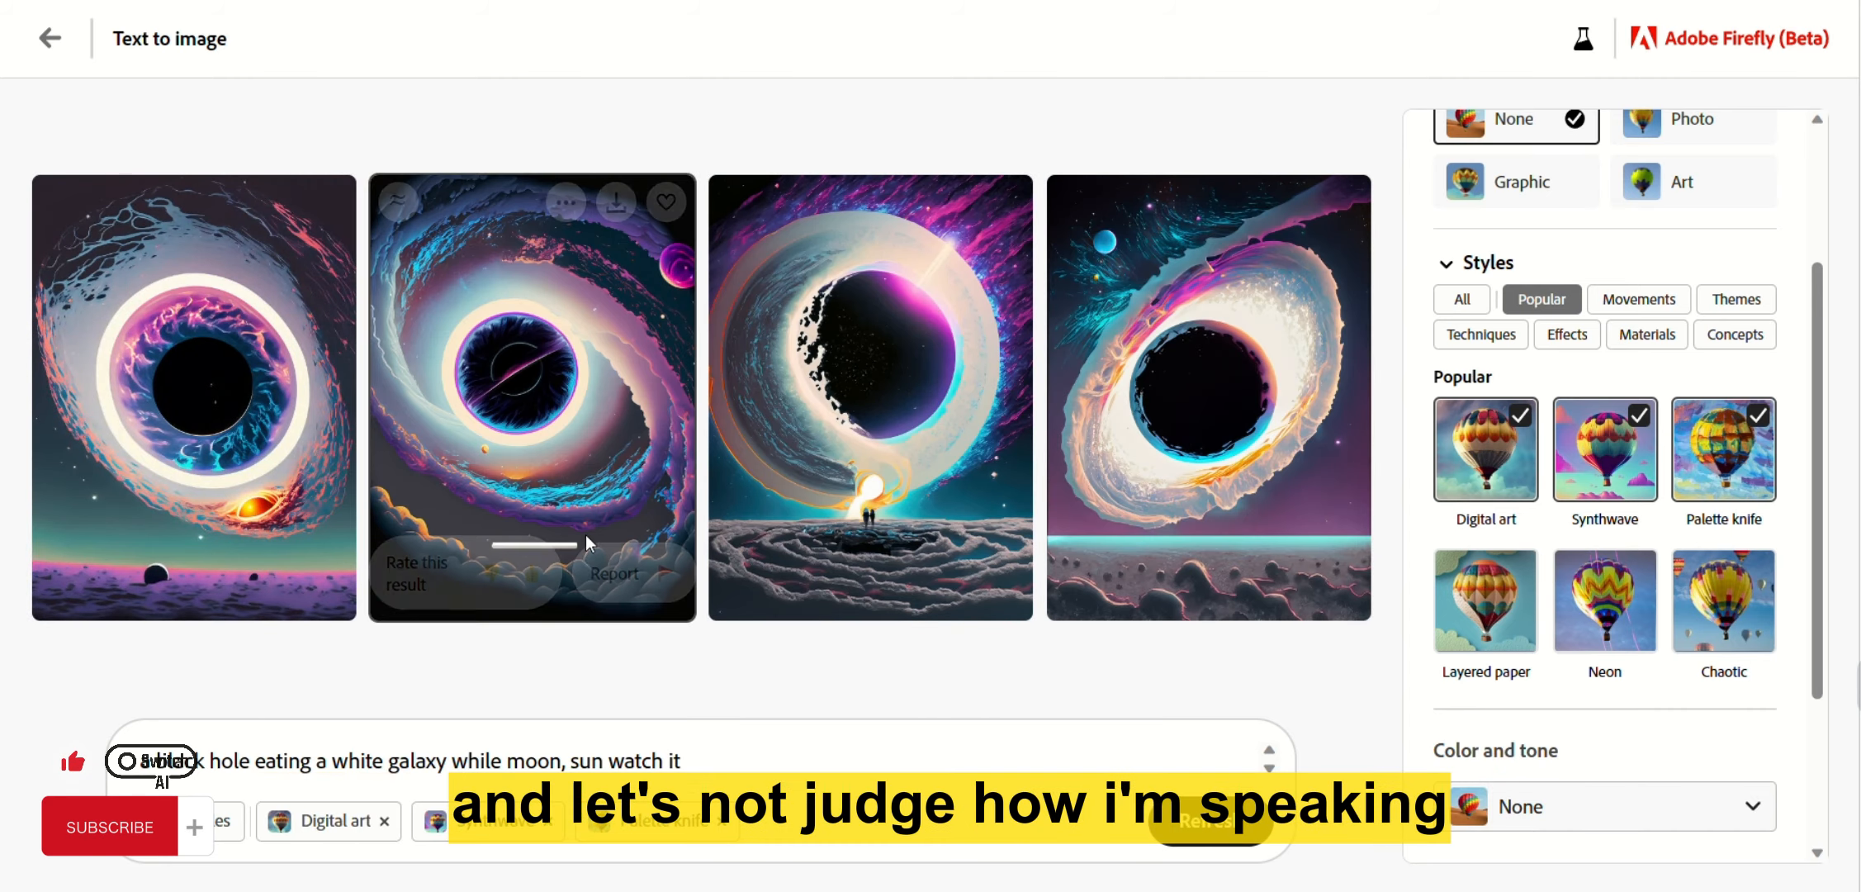
pyautogui.click(199, 354)
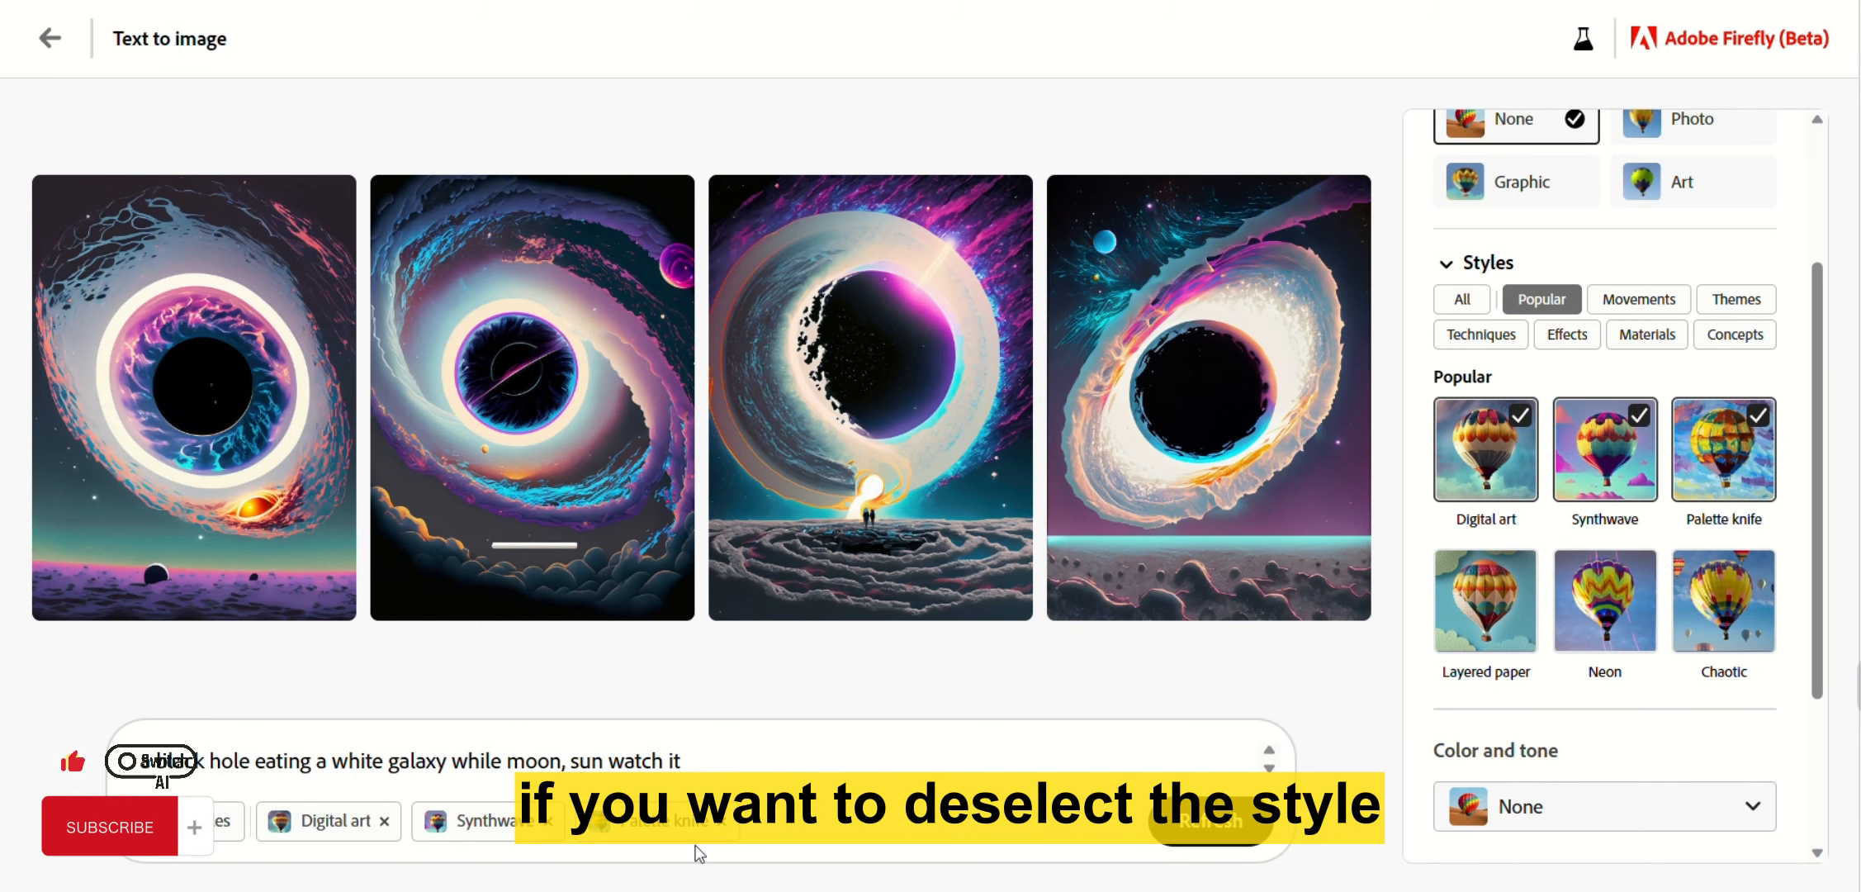
pyautogui.click(726, 824)
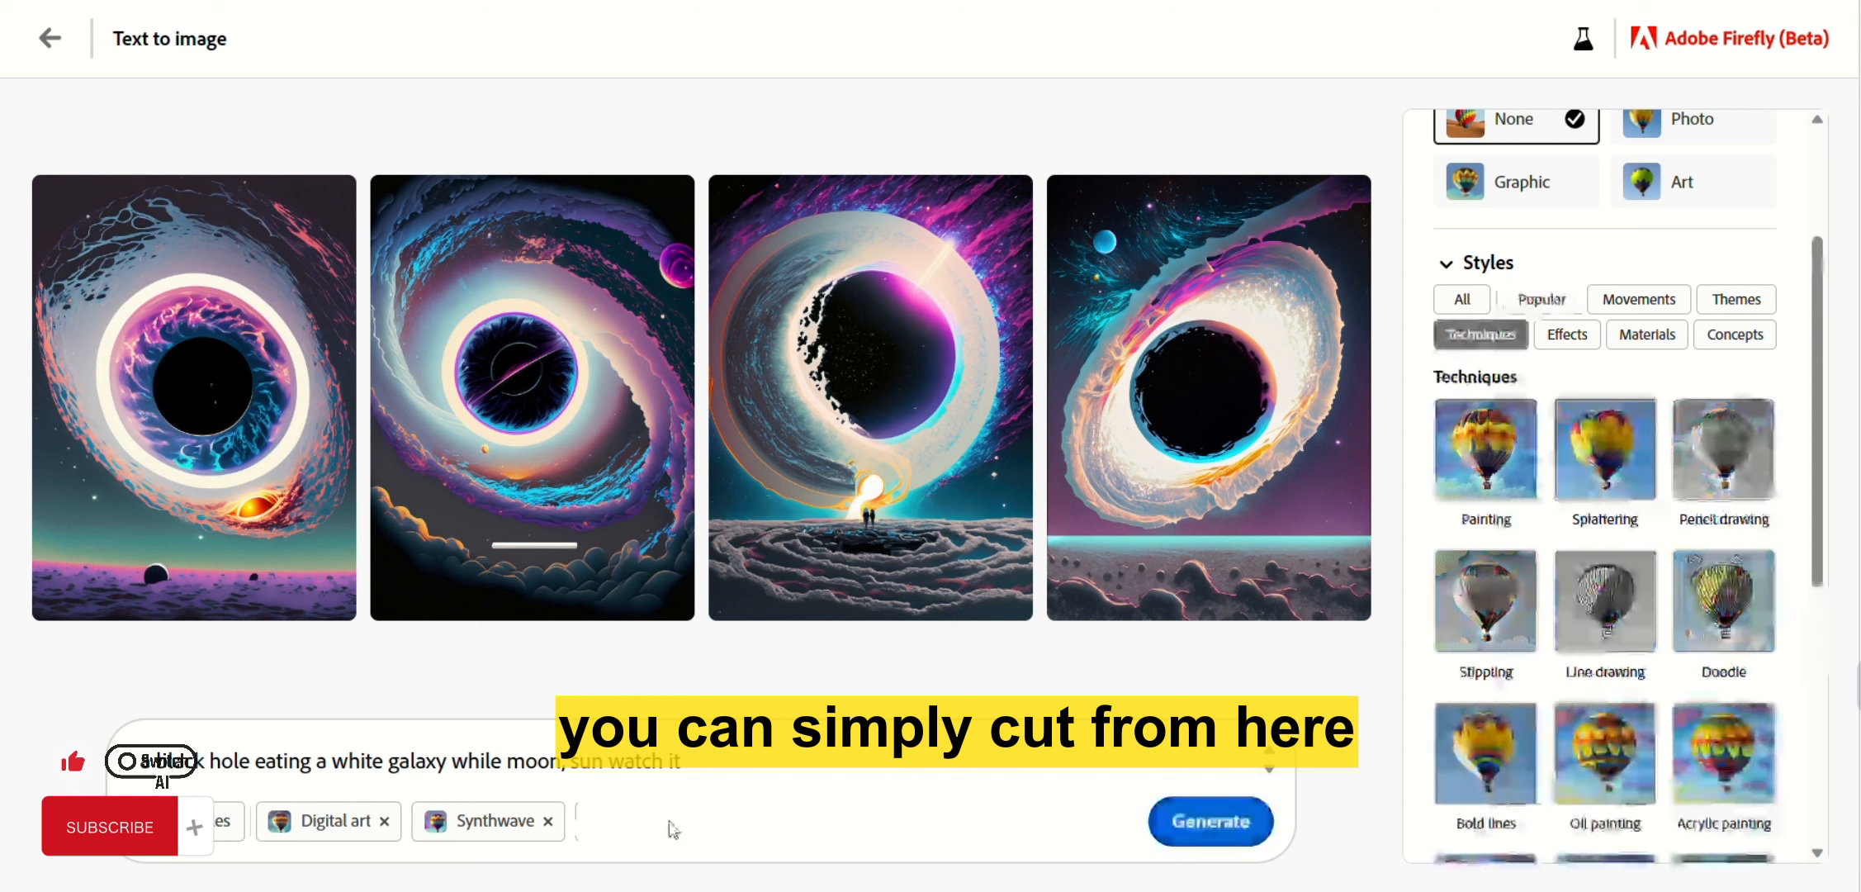
# Remove the Synthwave and Digital art styles and regenerate the black hole images.
pyautogui.click(552, 822)
pyautogui.click(380, 828)
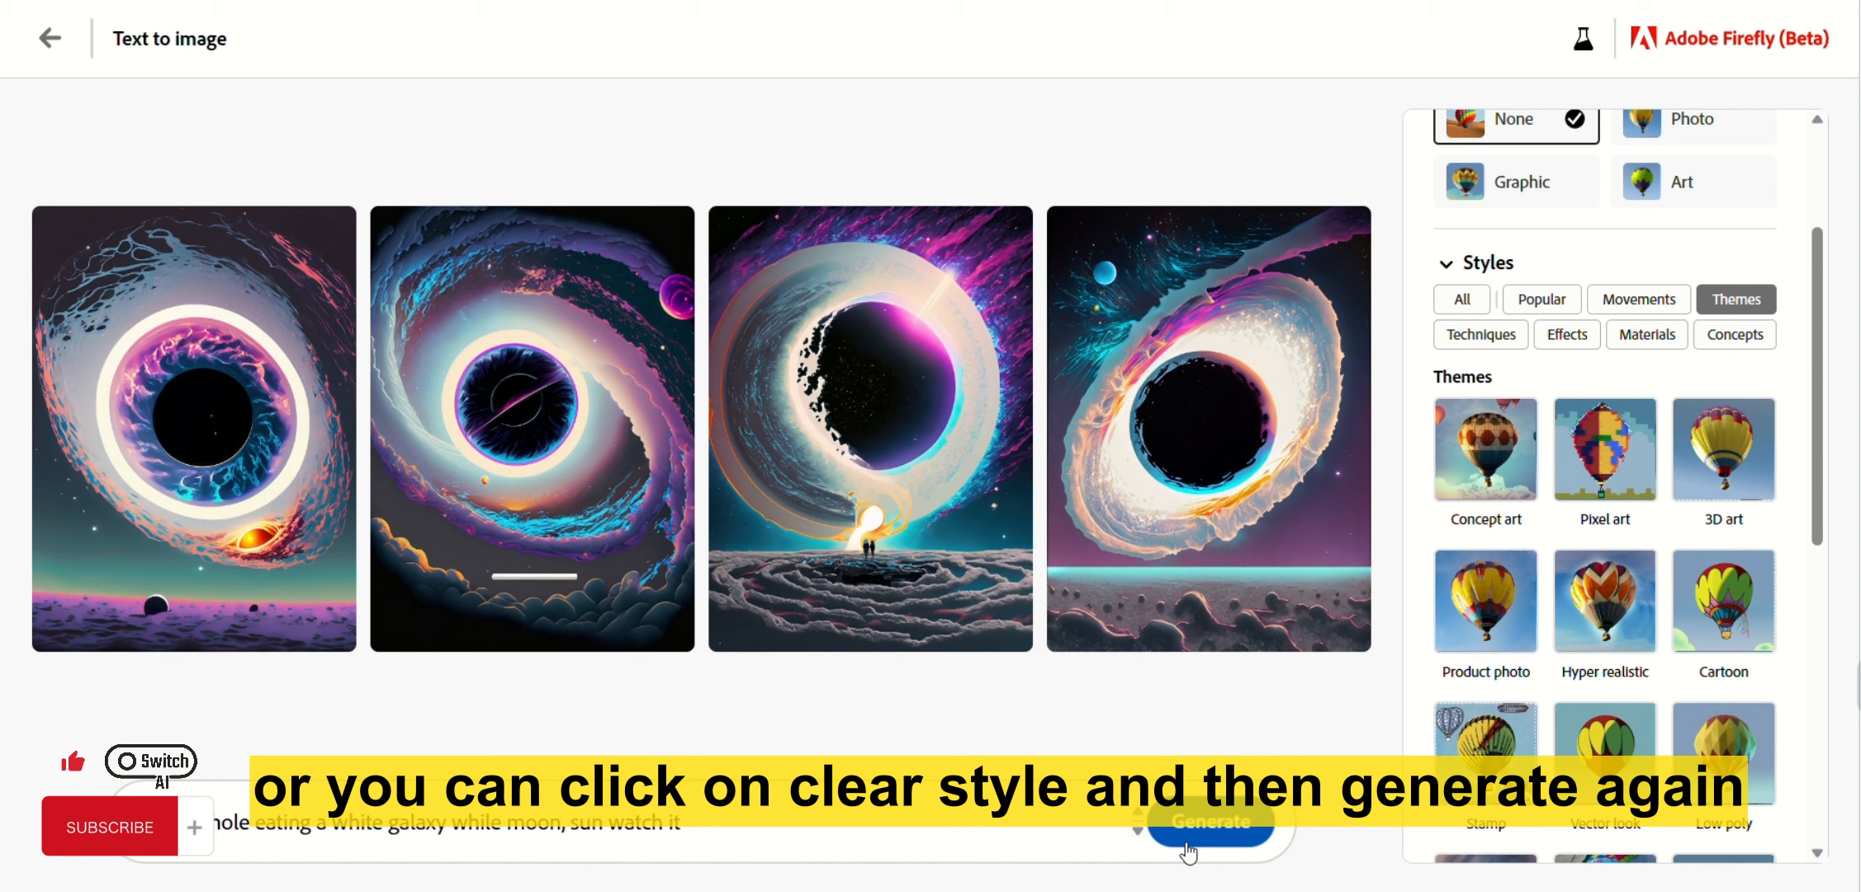
pyautogui.click(1210, 822)
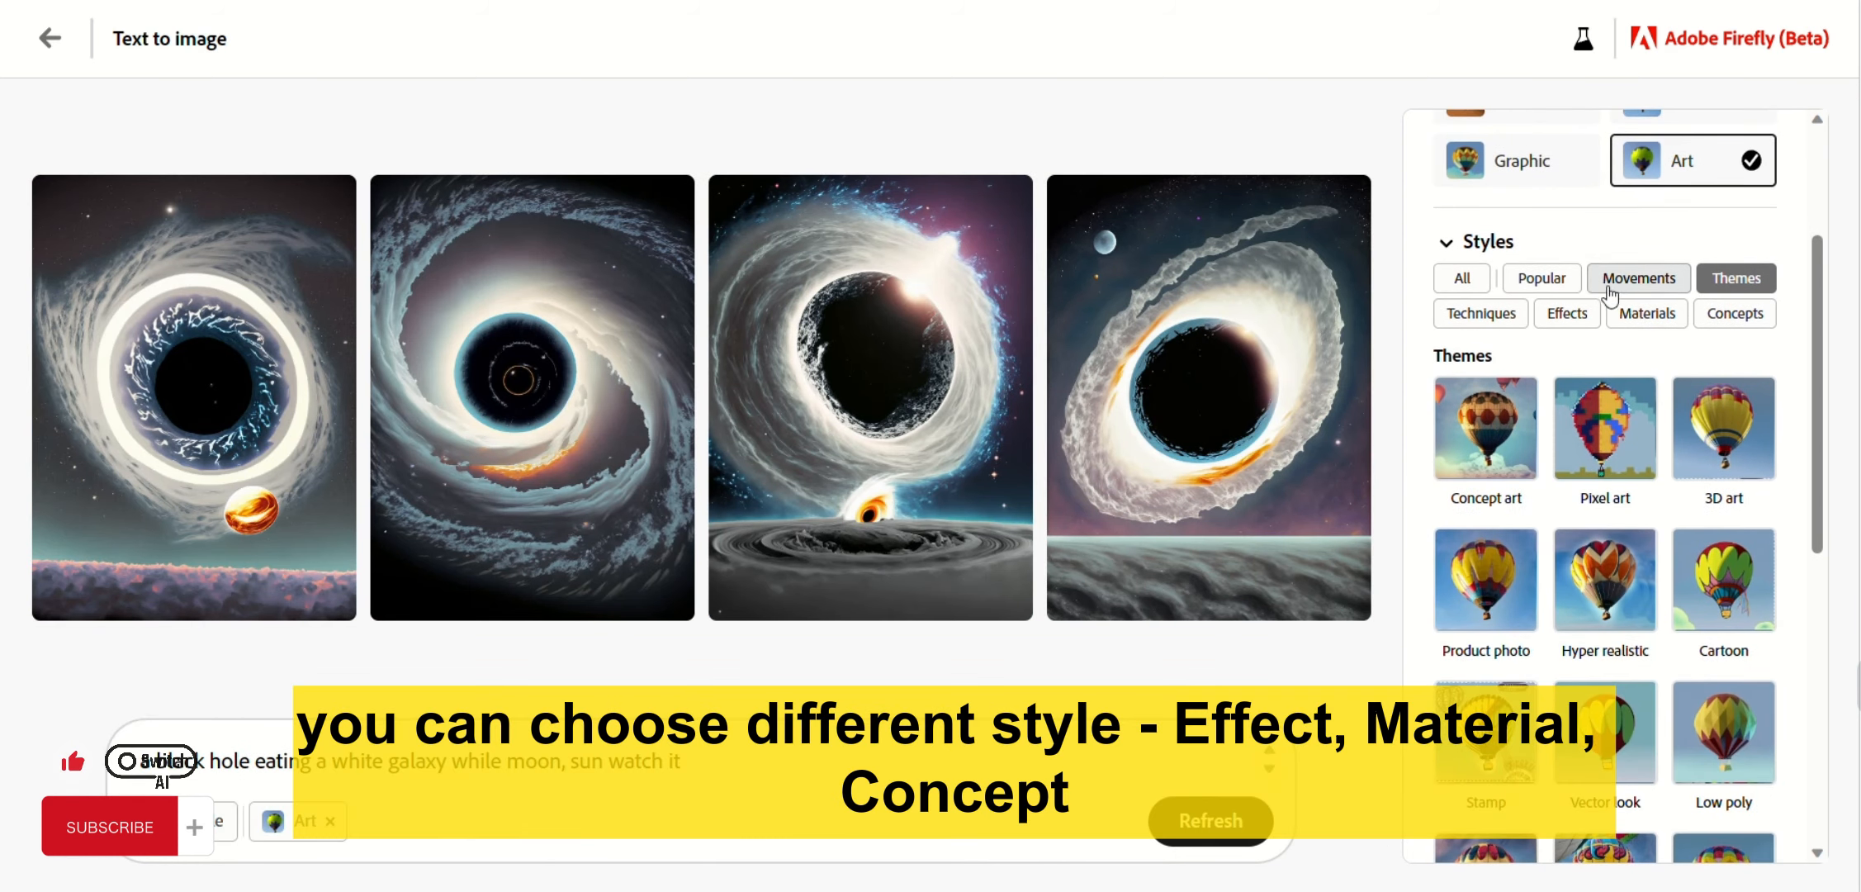
# Browse the Effects, Themes and Techniques style options, scrolling through the Techniques thumbnails.
pyautogui.click(1563, 316)
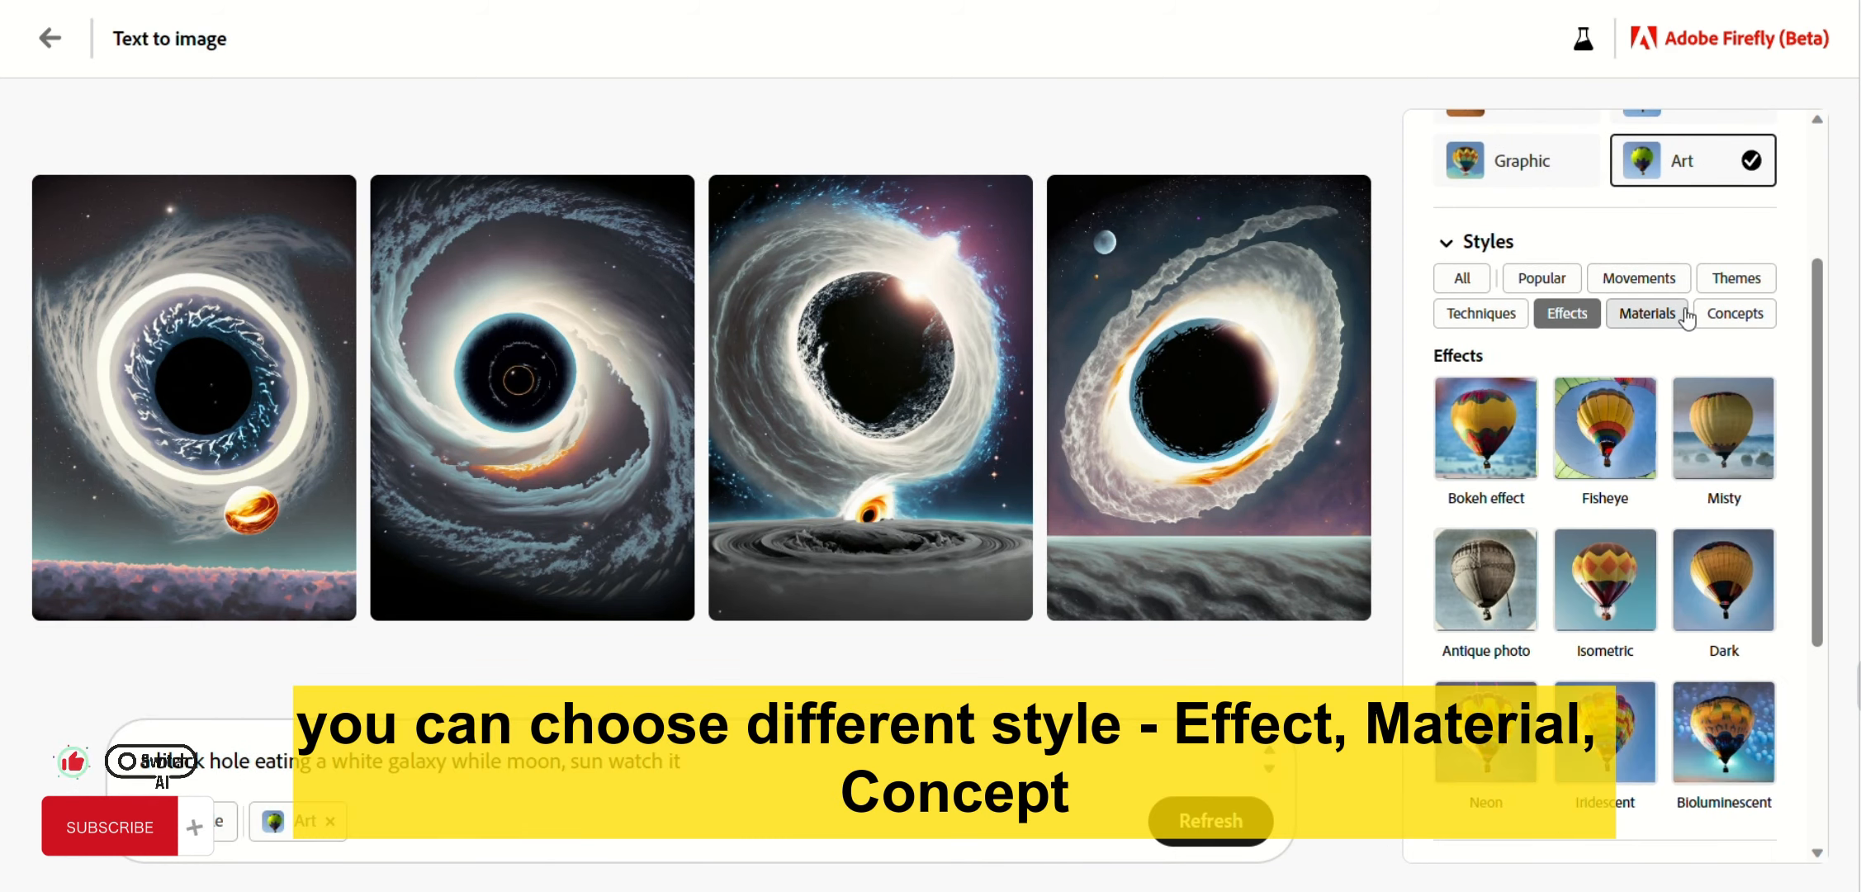
pyautogui.click(1684, 279)
pyautogui.click(1713, 279)
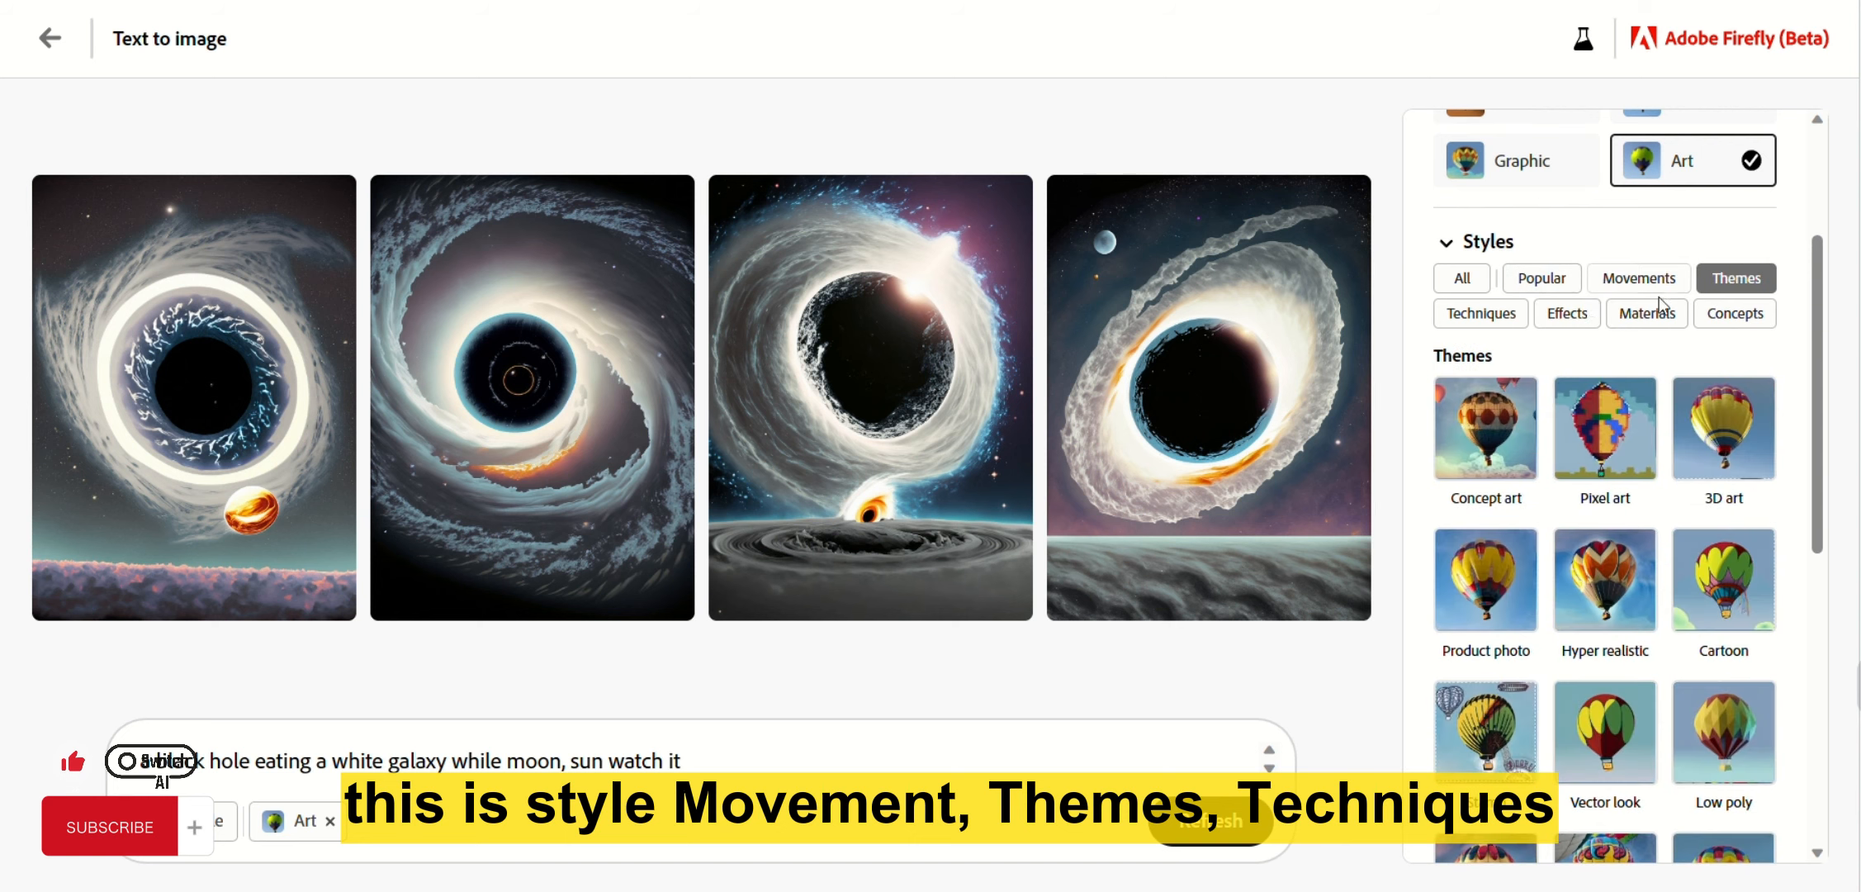
pyautogui.click(1505, 324)
pyautogui.scroll(-4, 1658, 379)
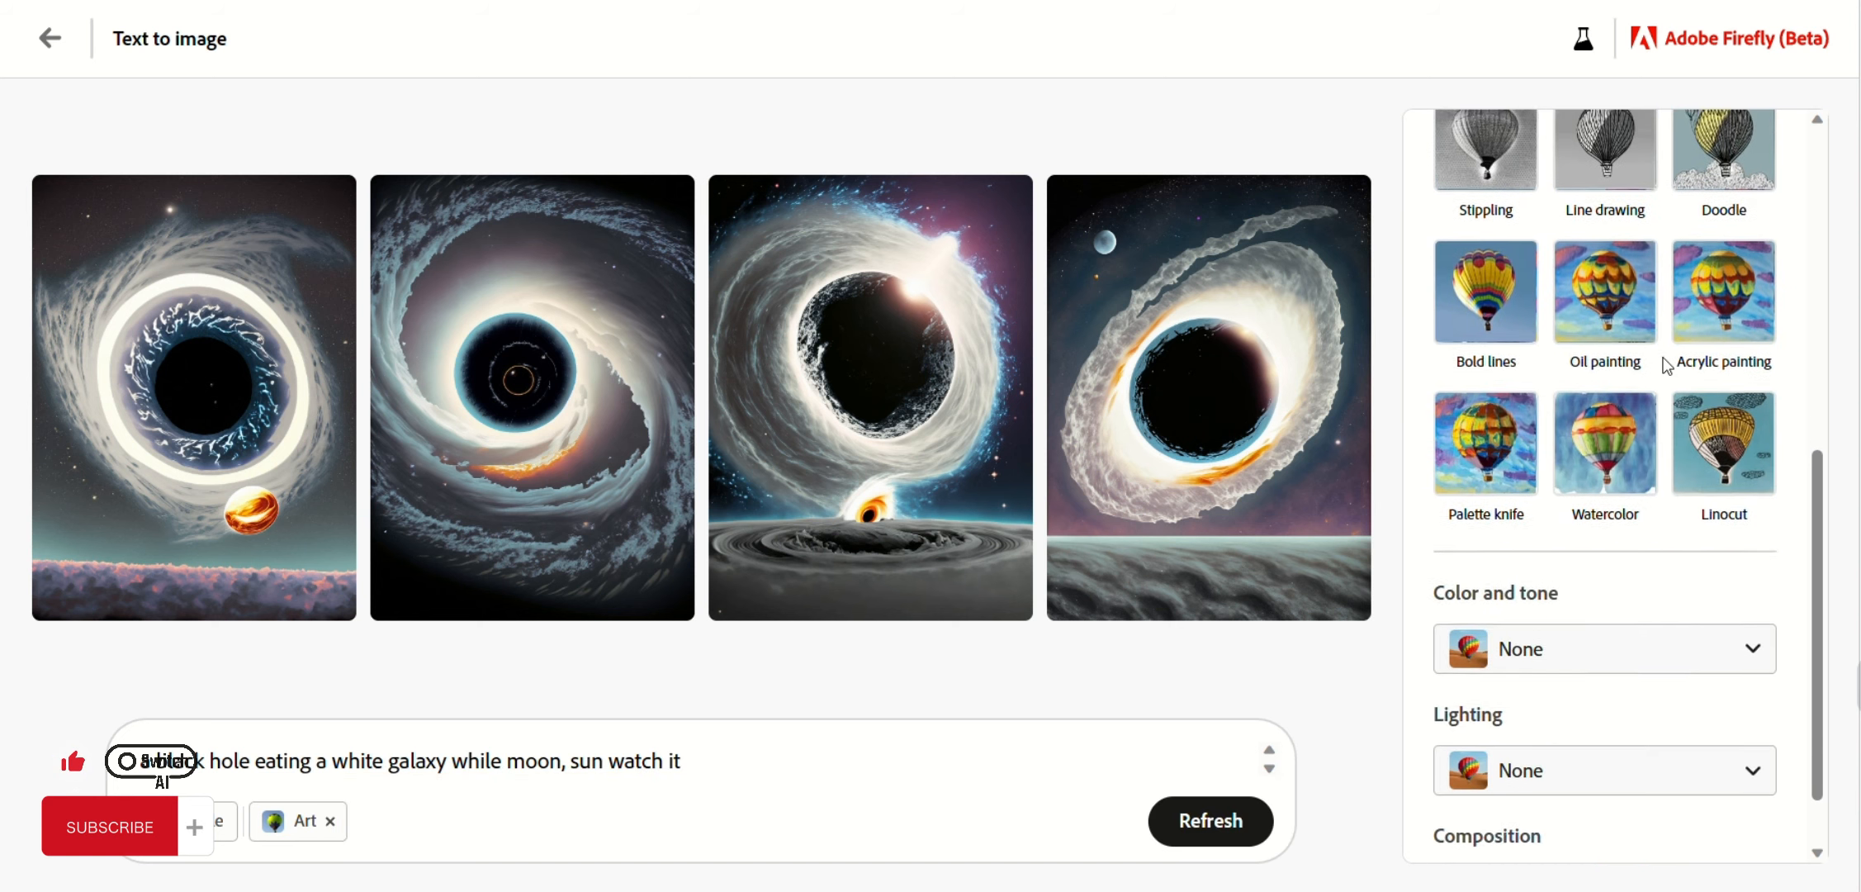
pyautogui.scroll(2, 1659, 379)
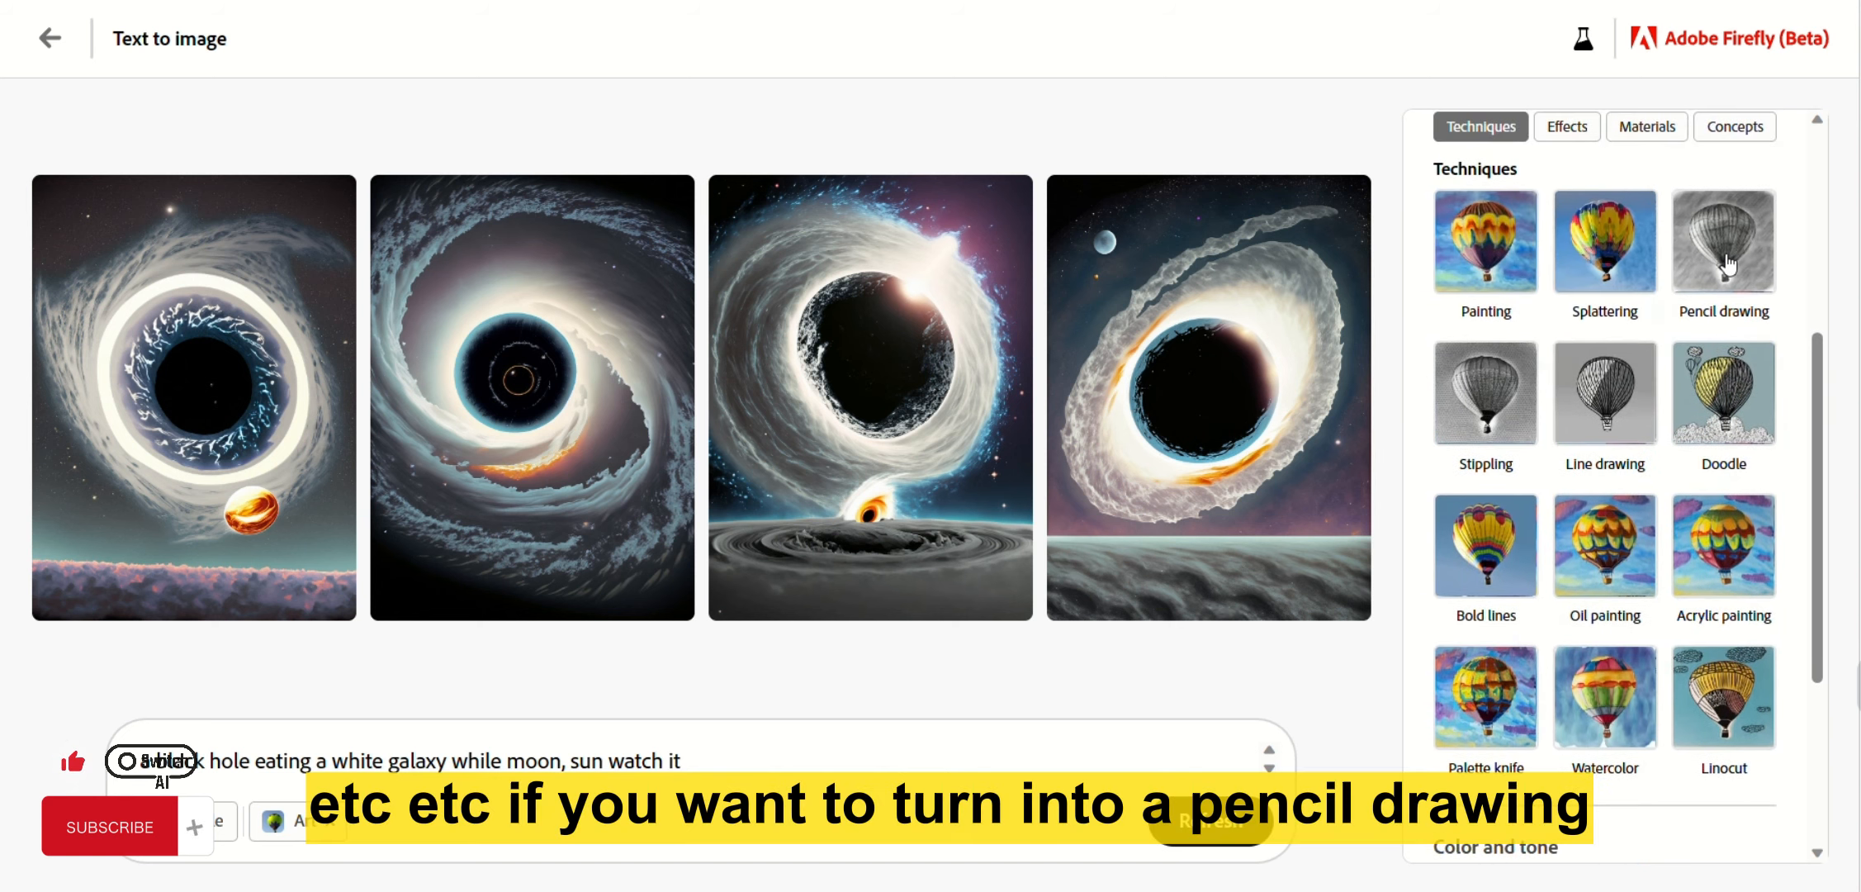
# Regenerate the images as Pencil drawing, then swap it for Stippling and regenerate.
pyautogui.click(1727, 266)
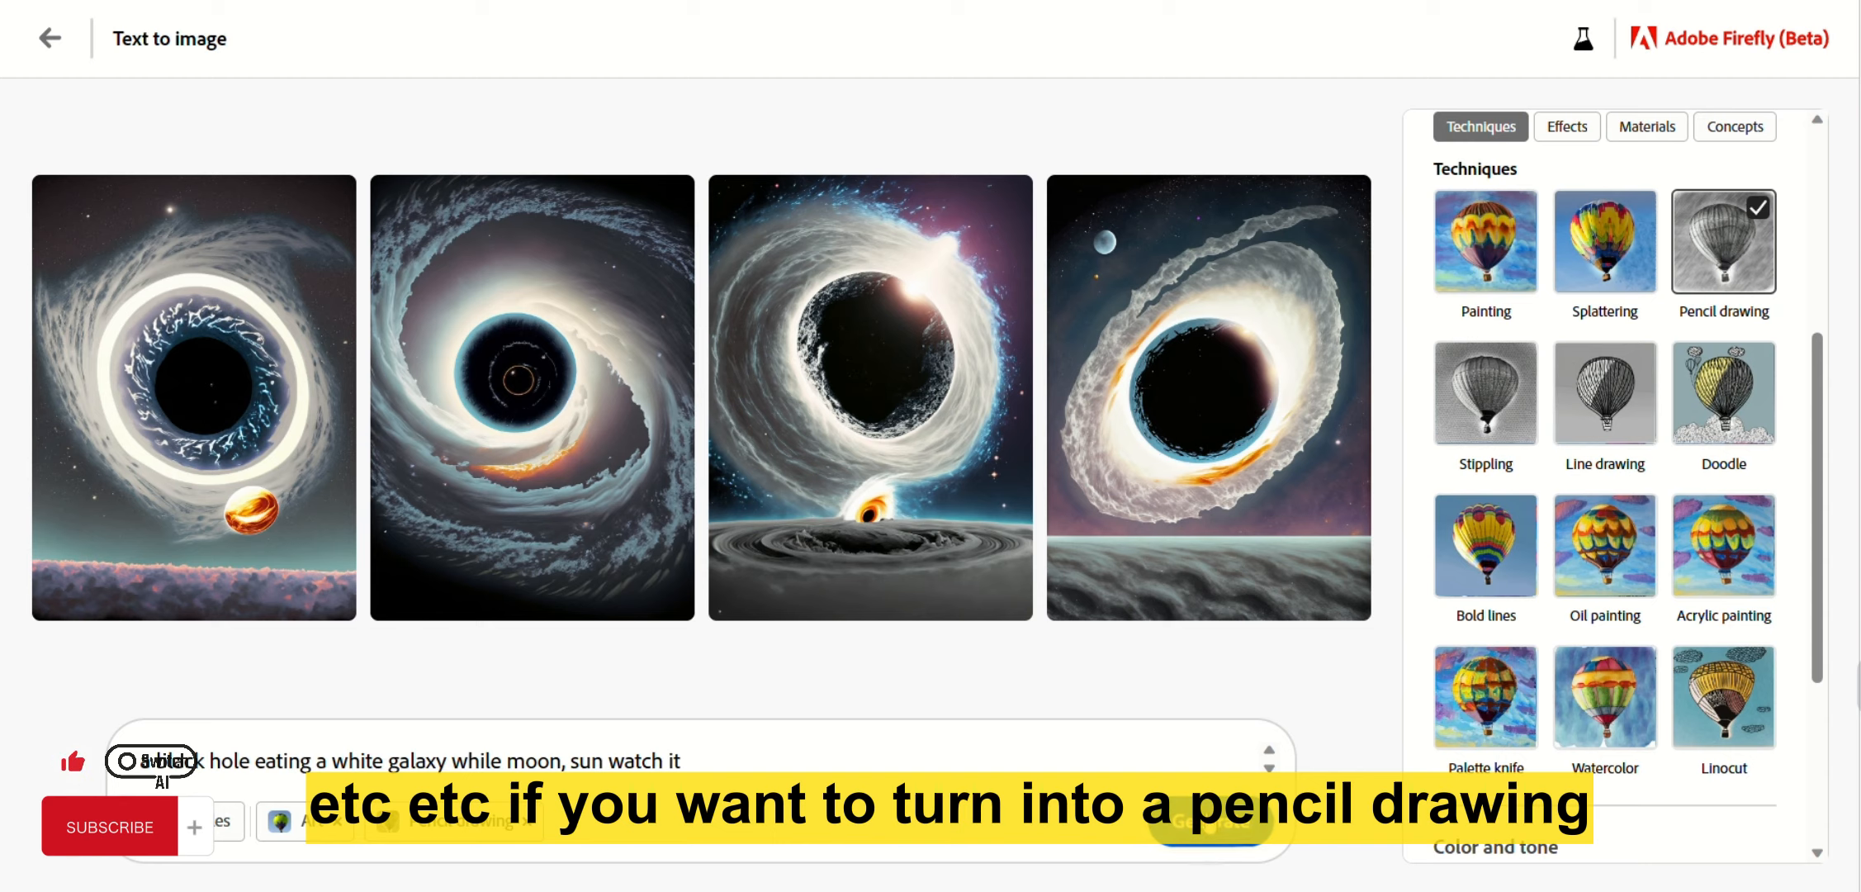
pyautogui.click(1209, 820)
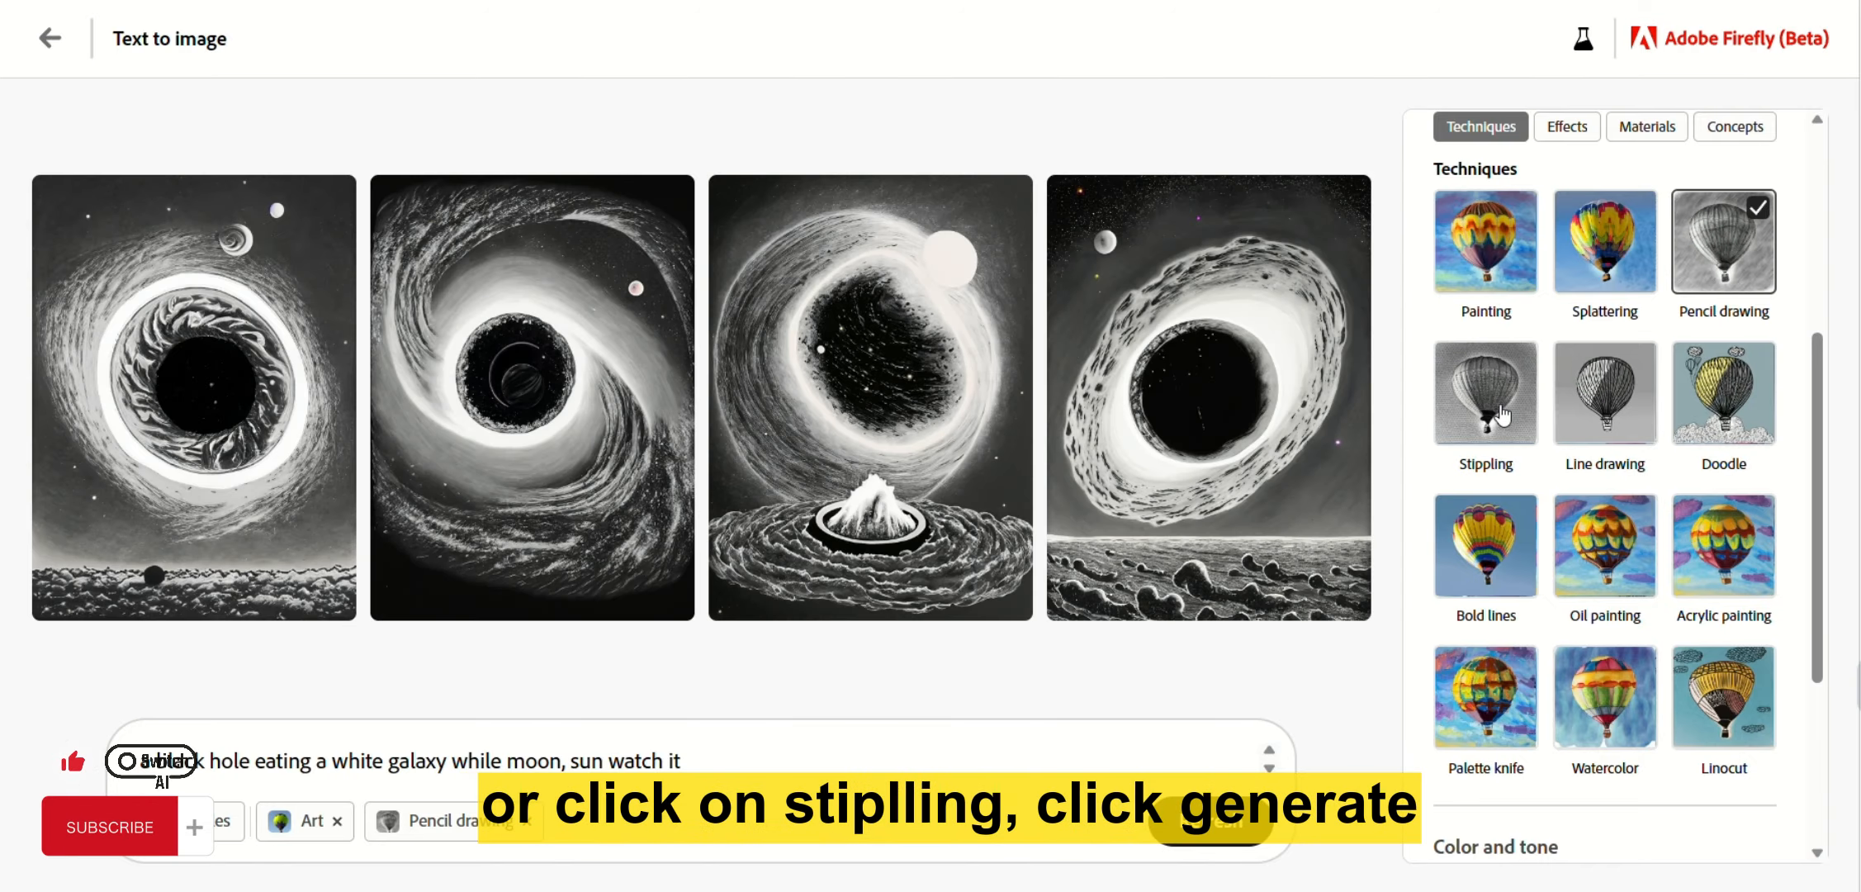
pyautogui.click(1499, 411)
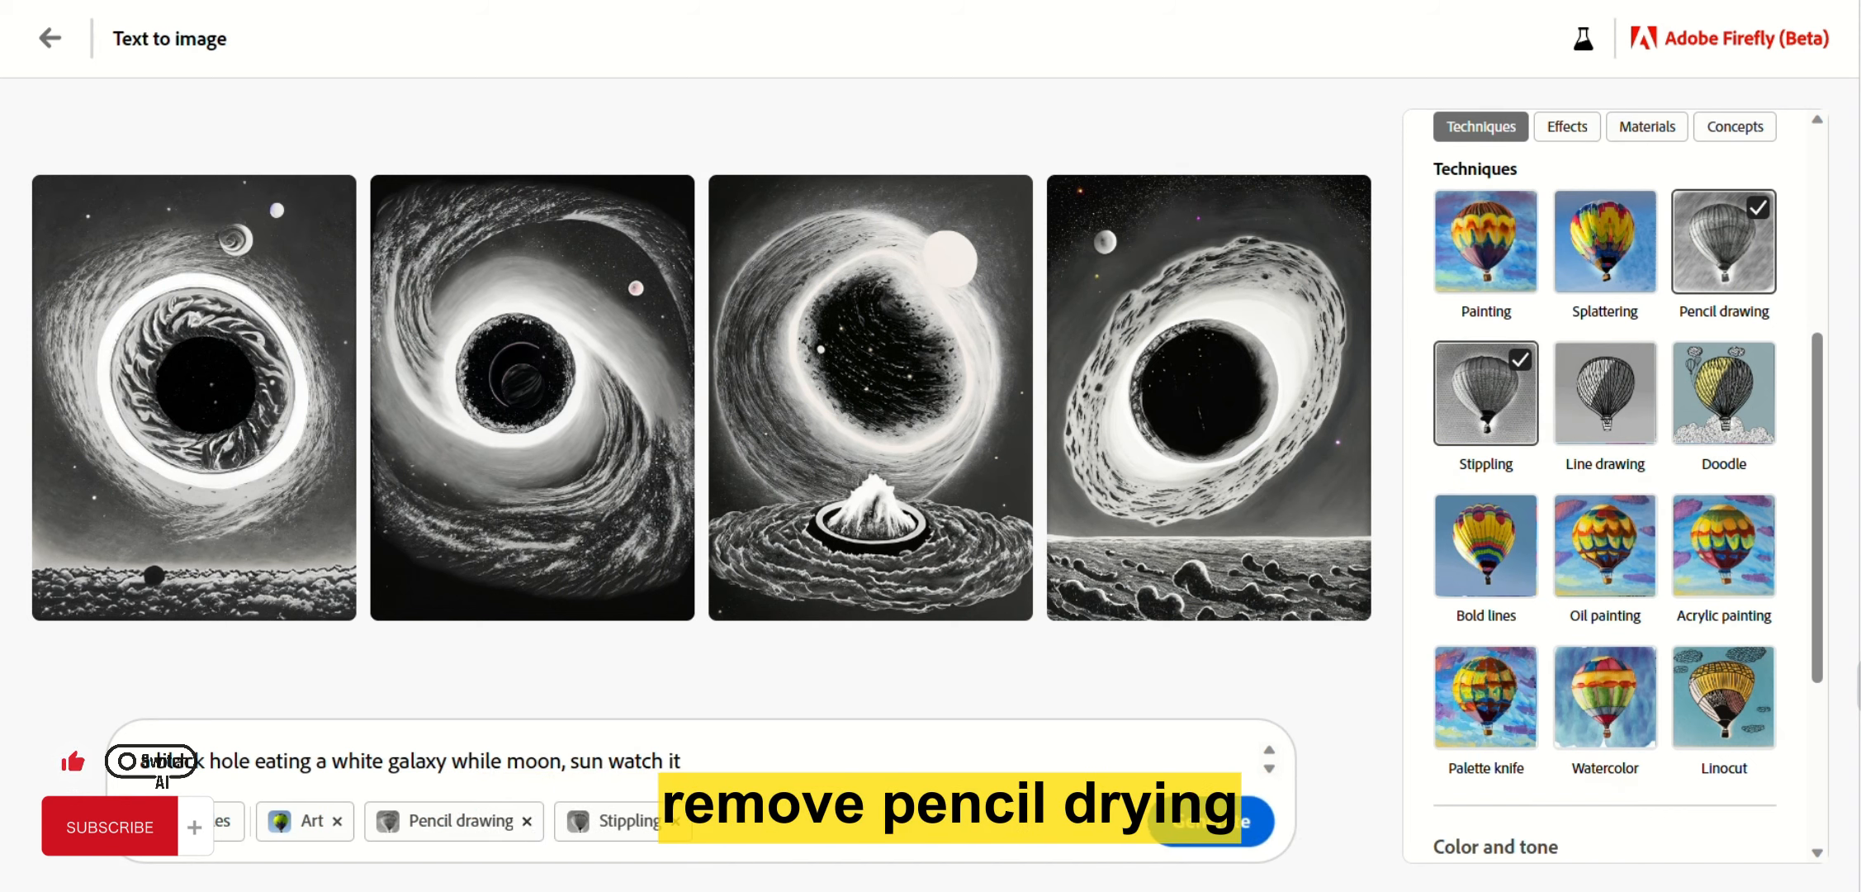
pyautogui.click(527, 822)
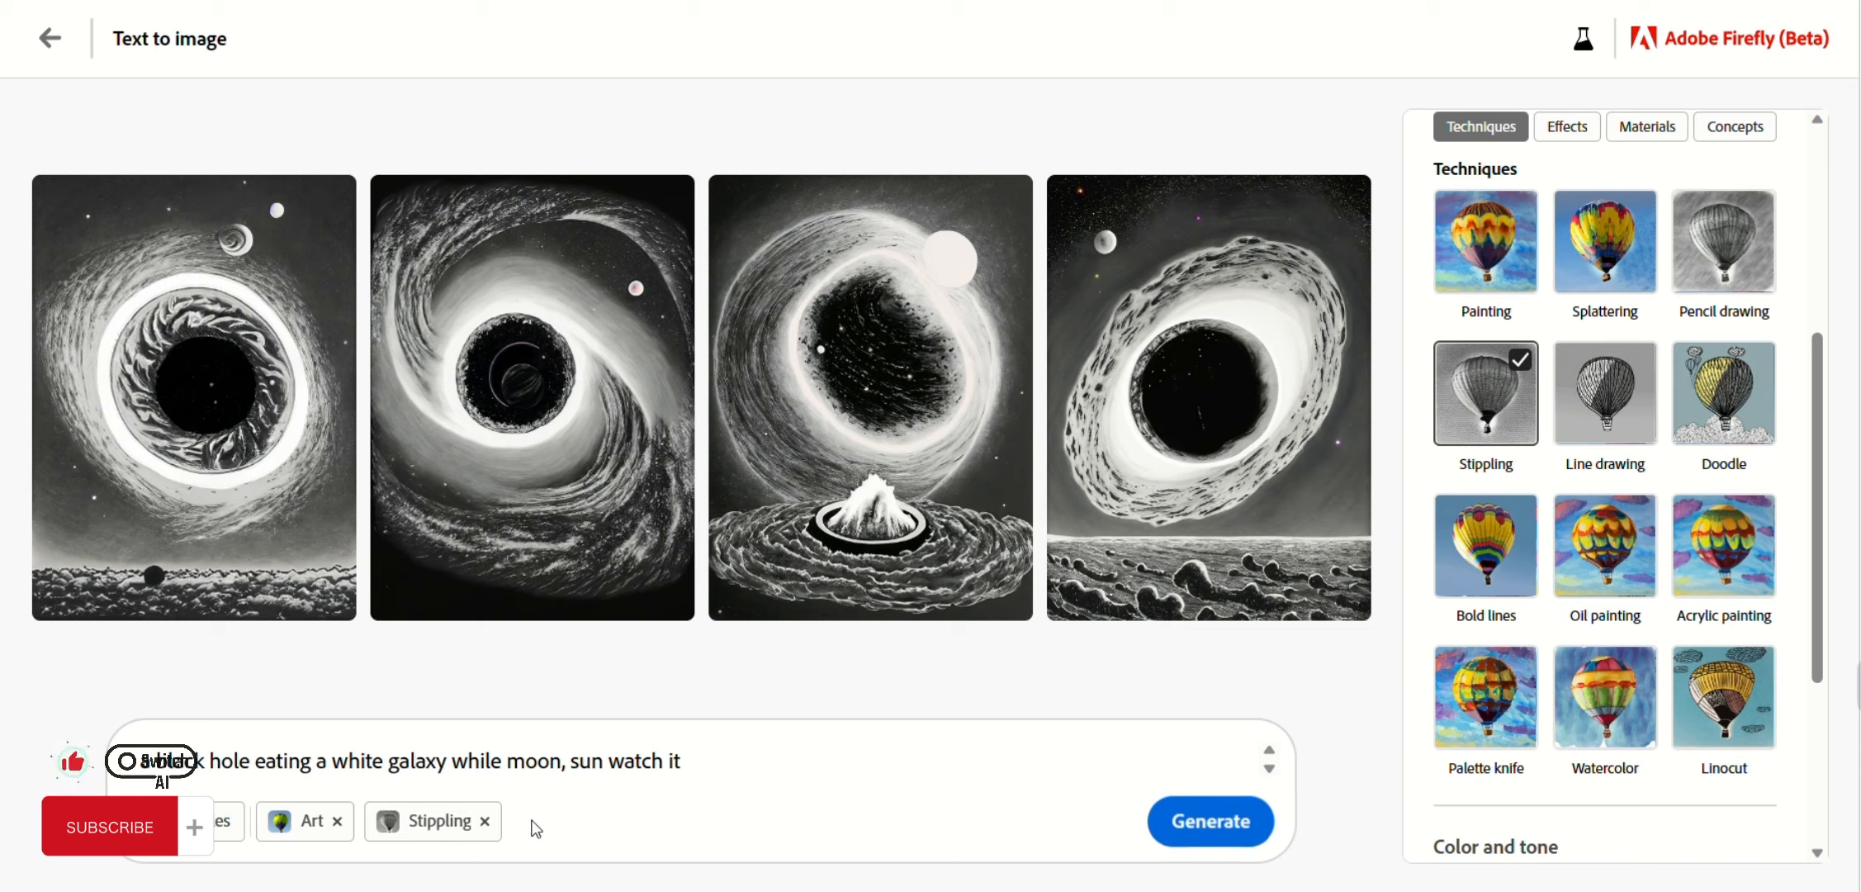
pyautogui.click(1206, 832)
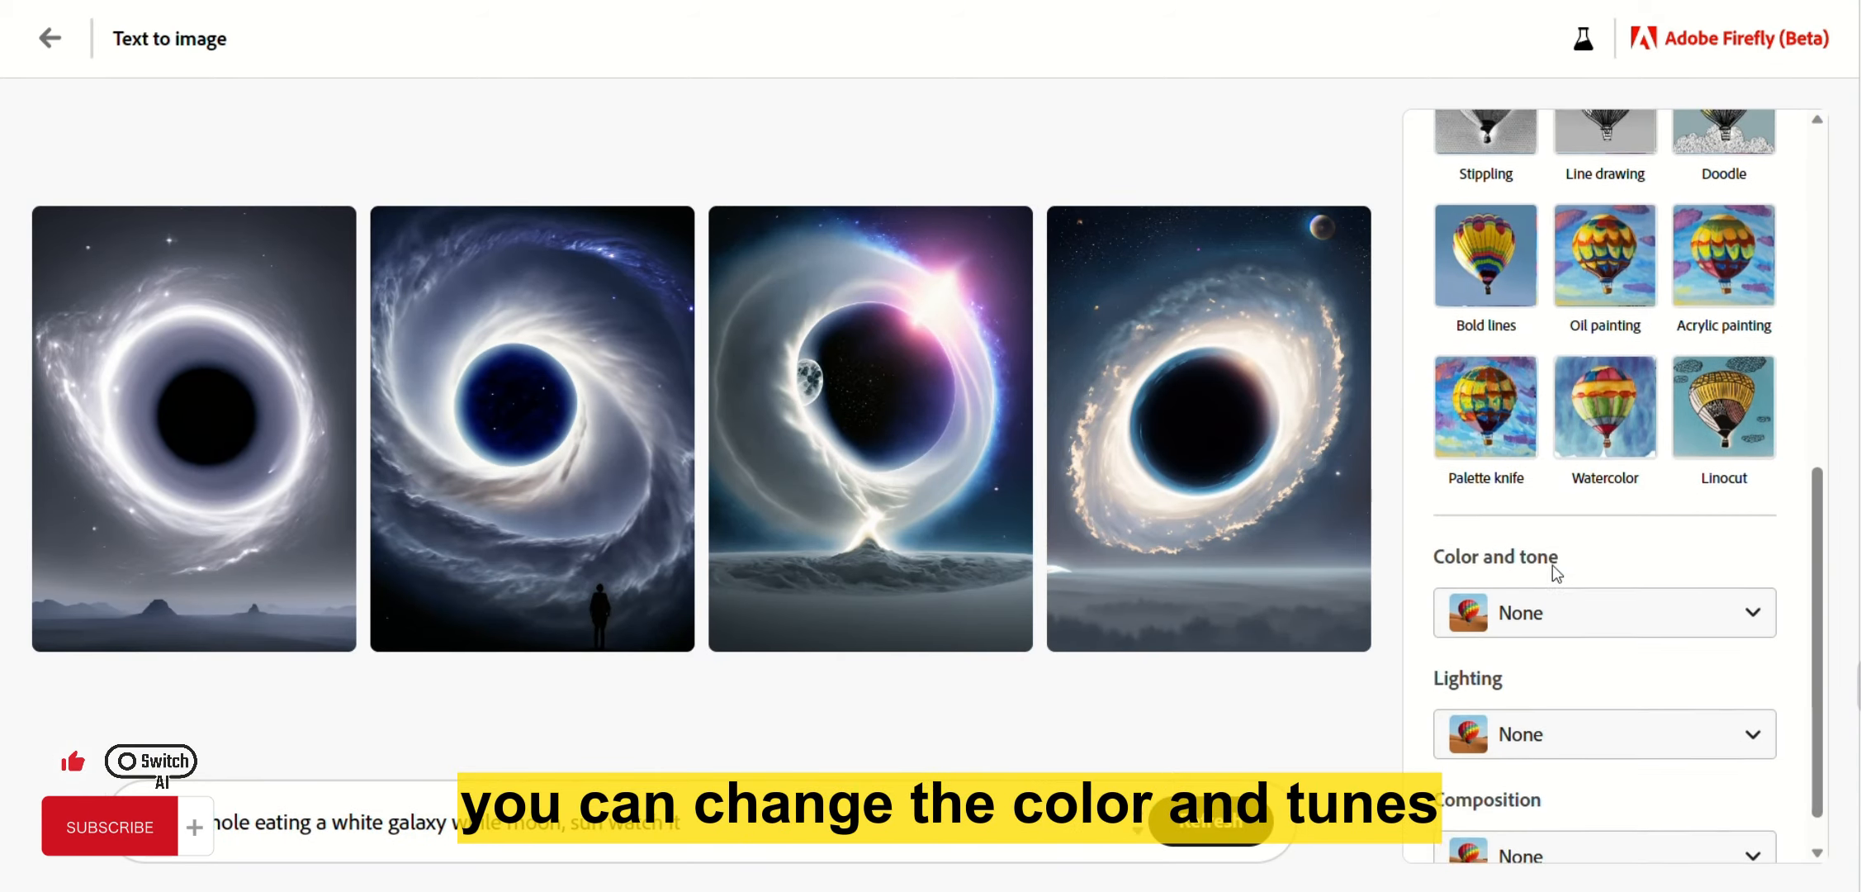
# Set the colour and tone to Black and white and regenerate the images.
pyautogui.scroll(-1, 1556, 571)
pyautogui.click(1571, 578)
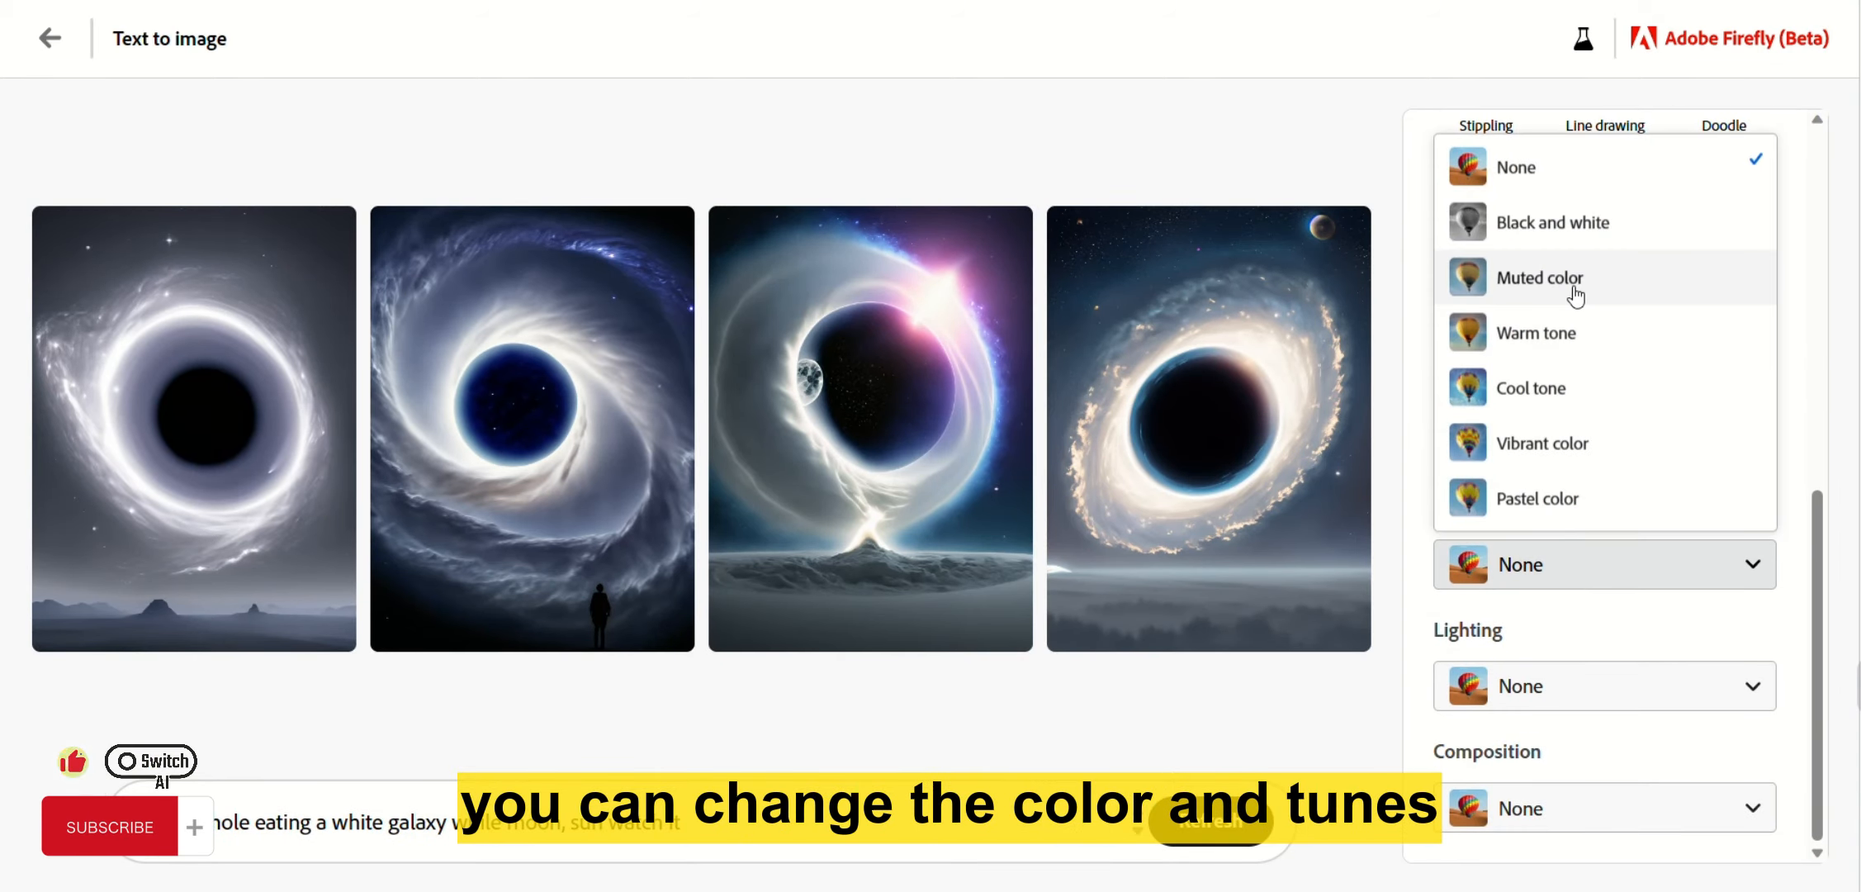
pyautogui.click(1587, 247)
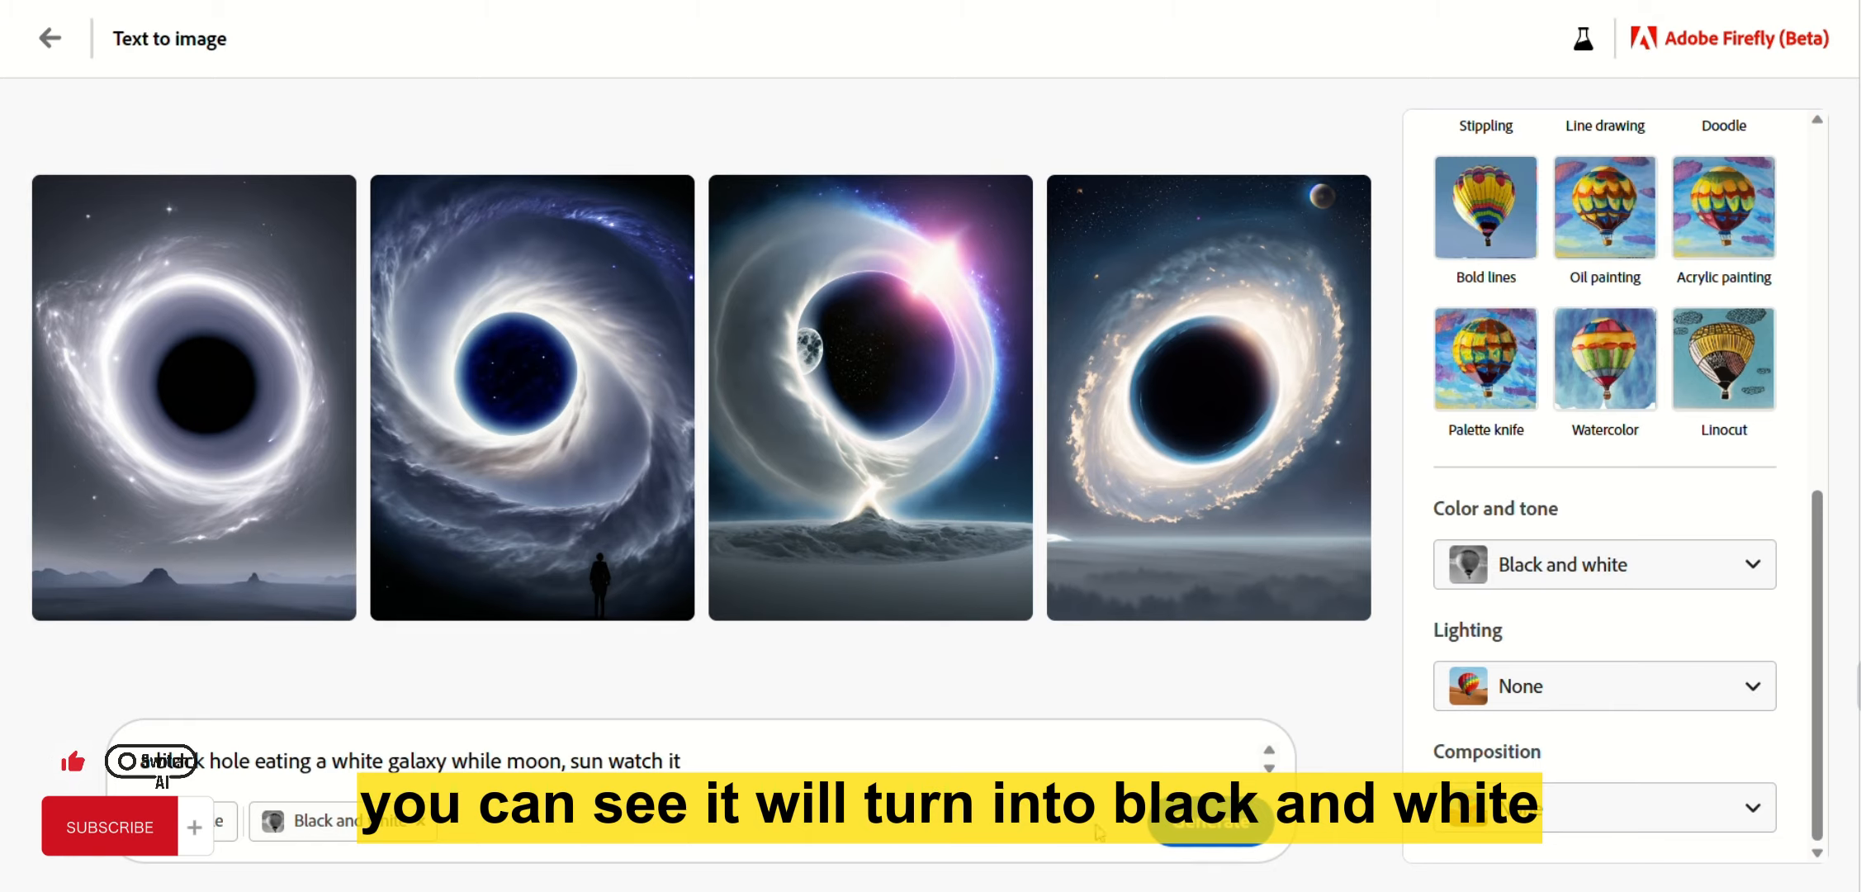
pyautogui.click(1174, 826)
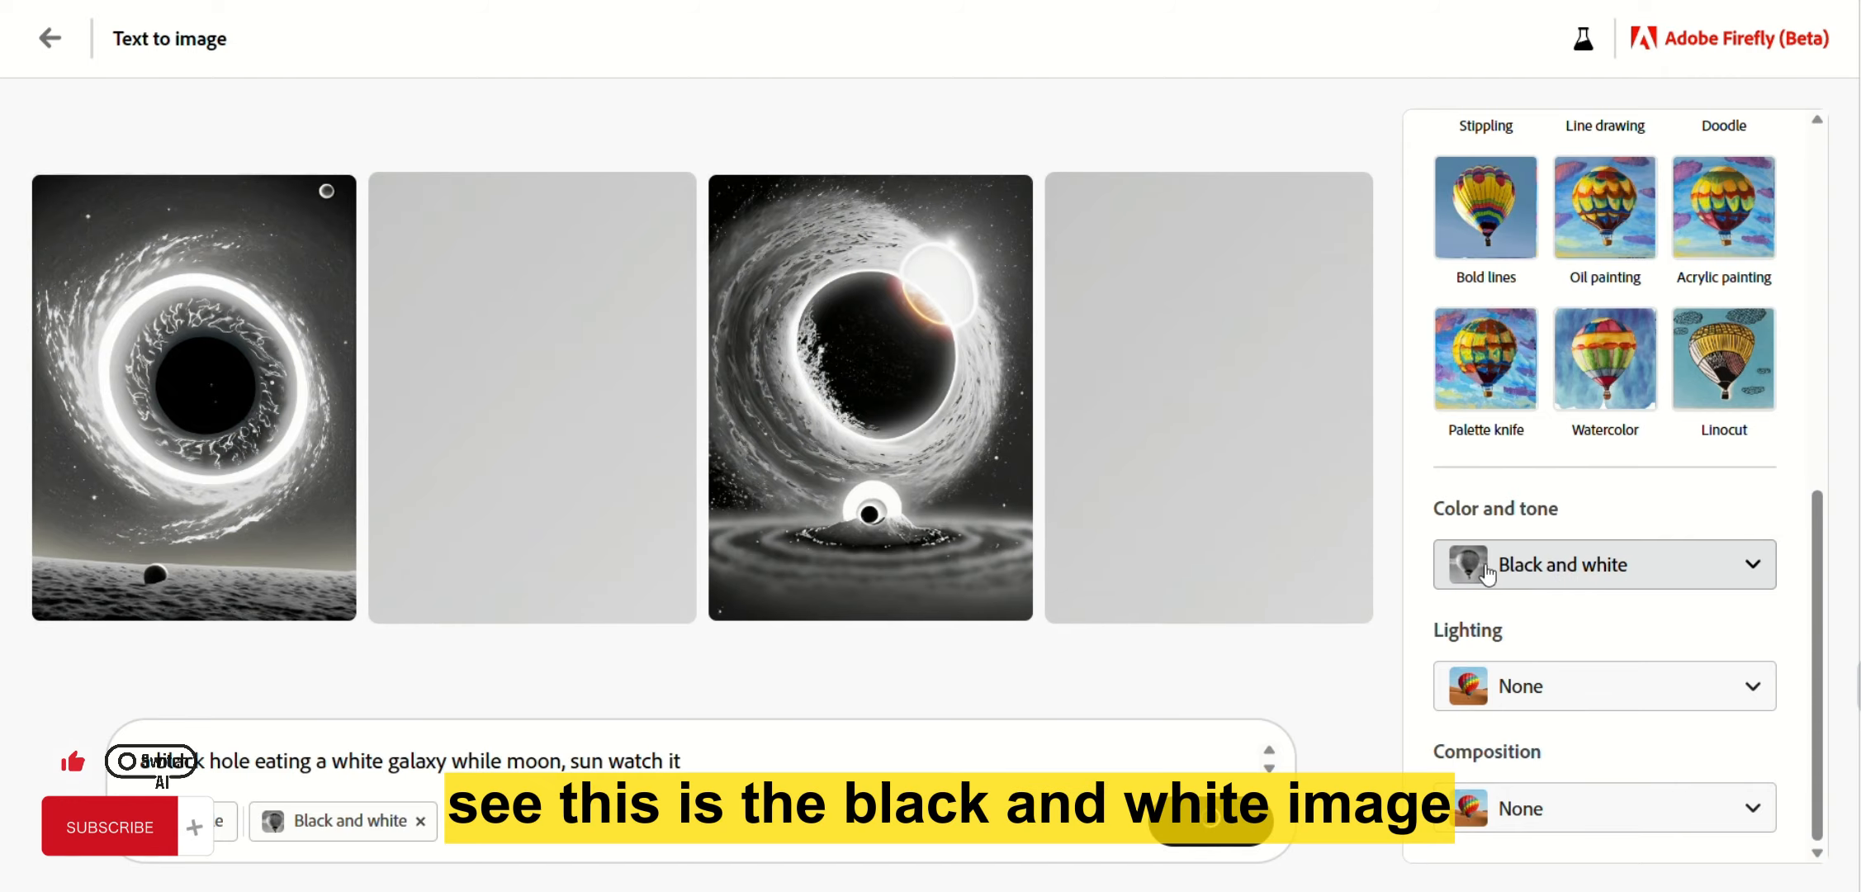
# Enlarge the third black-and-white image and step back and forth through the results.
pyautogui.moveTo(211, 498)
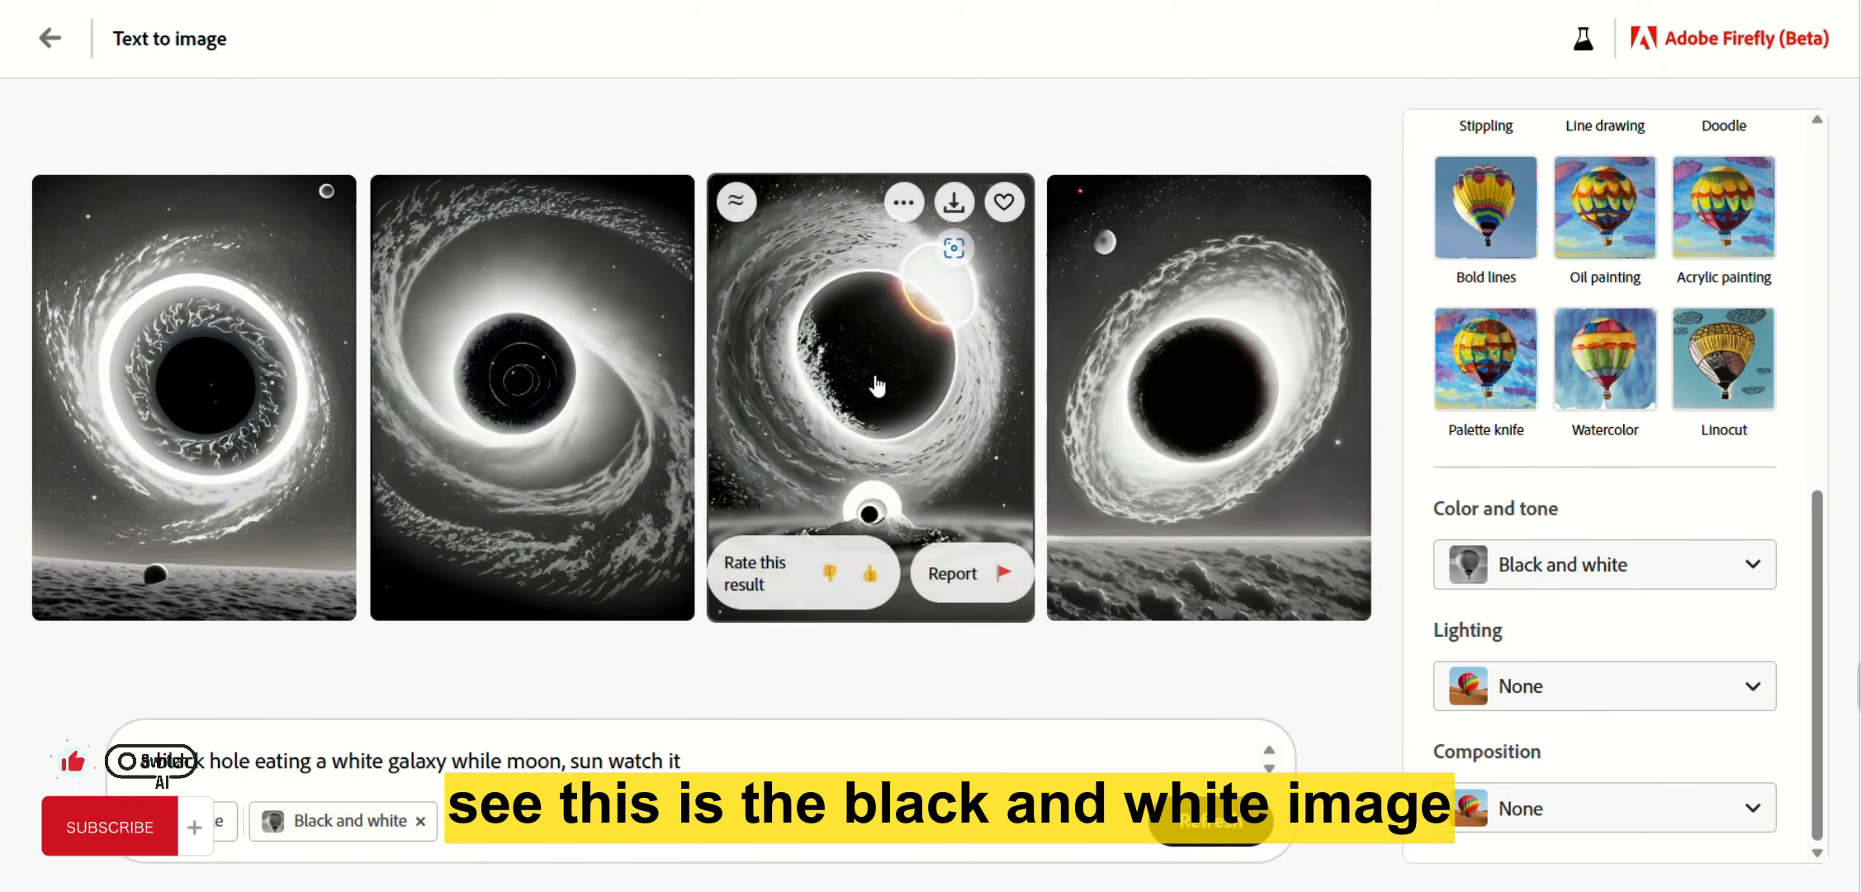
pyautogui.click(873, 387)
pyautogui.click(649, 373)
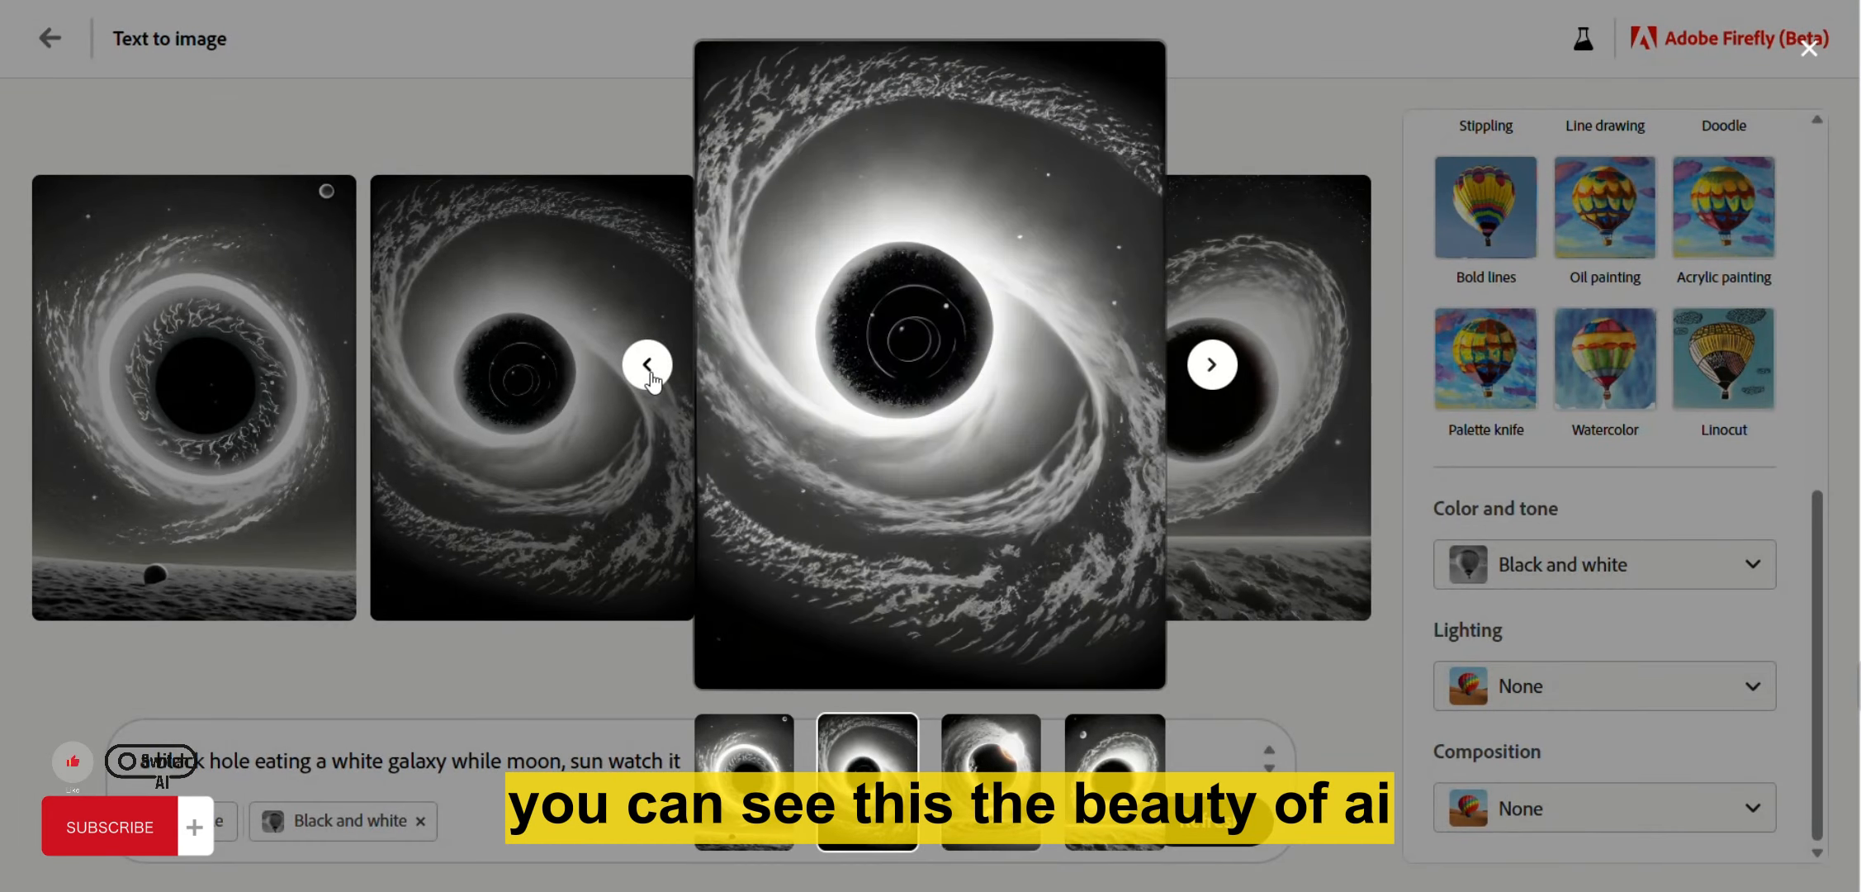
pyautogui.click(649, 374)
pyautogui.click(649, 374)
pyautogui.click(649, 373)
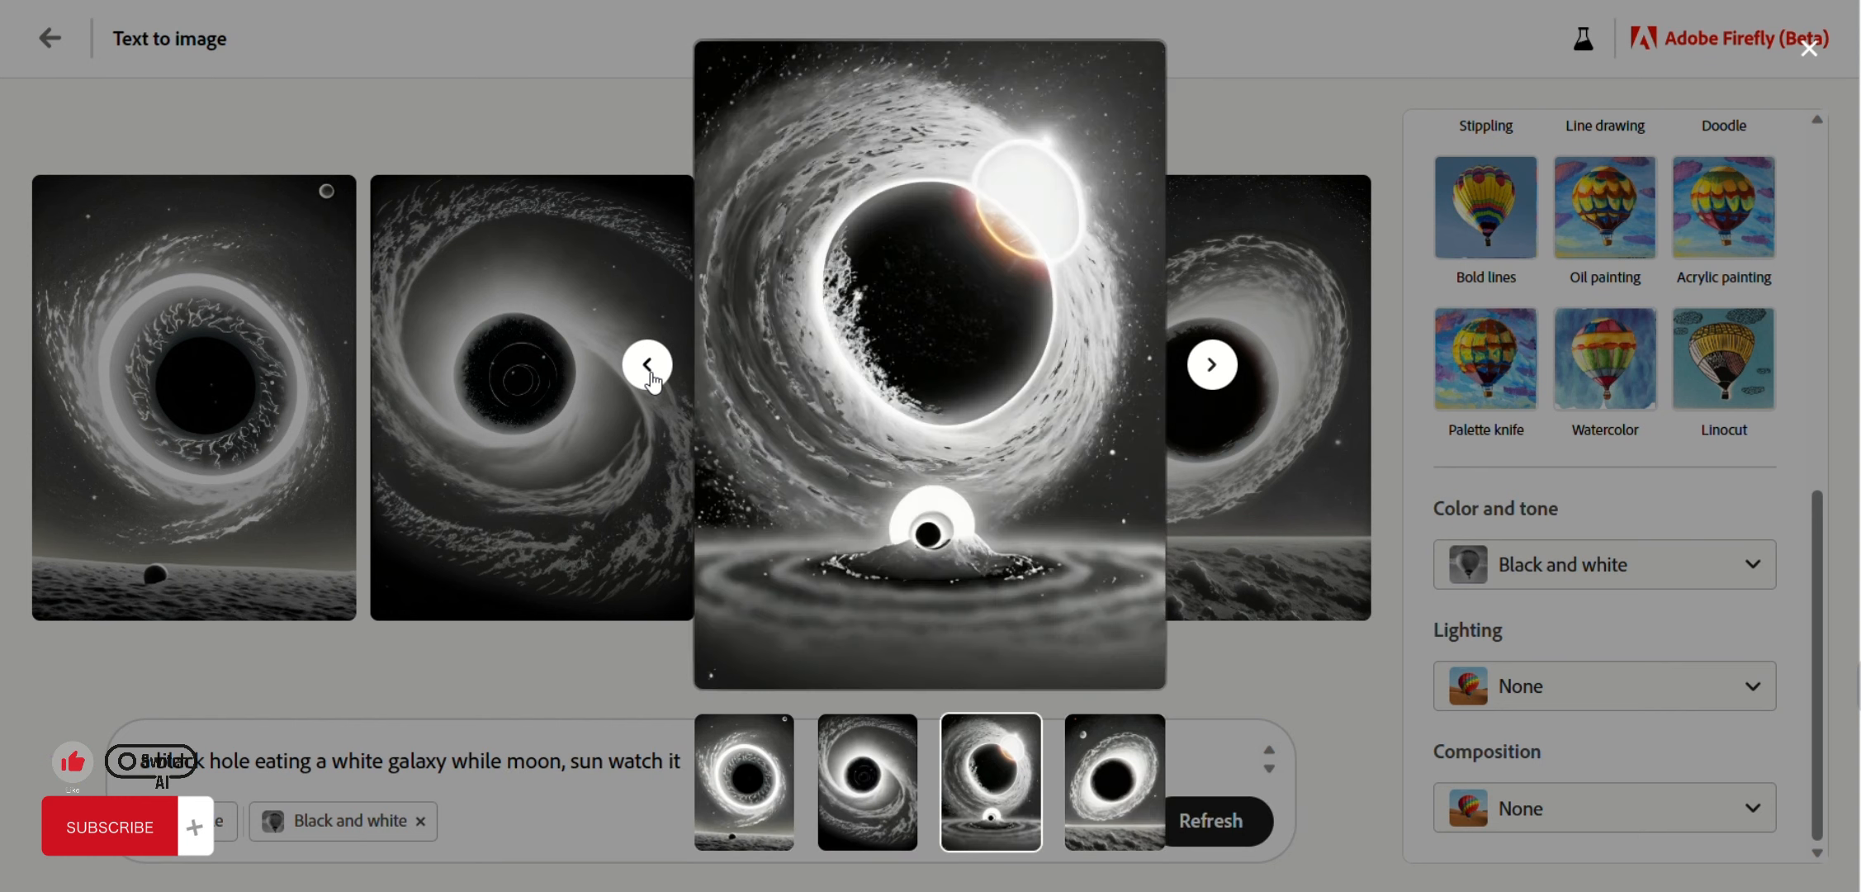
pyautogui.click(649, 373)
pyautogui.click(649, 373)
pyautogui.click(649, 373)
pyautogui.click(649, 373)
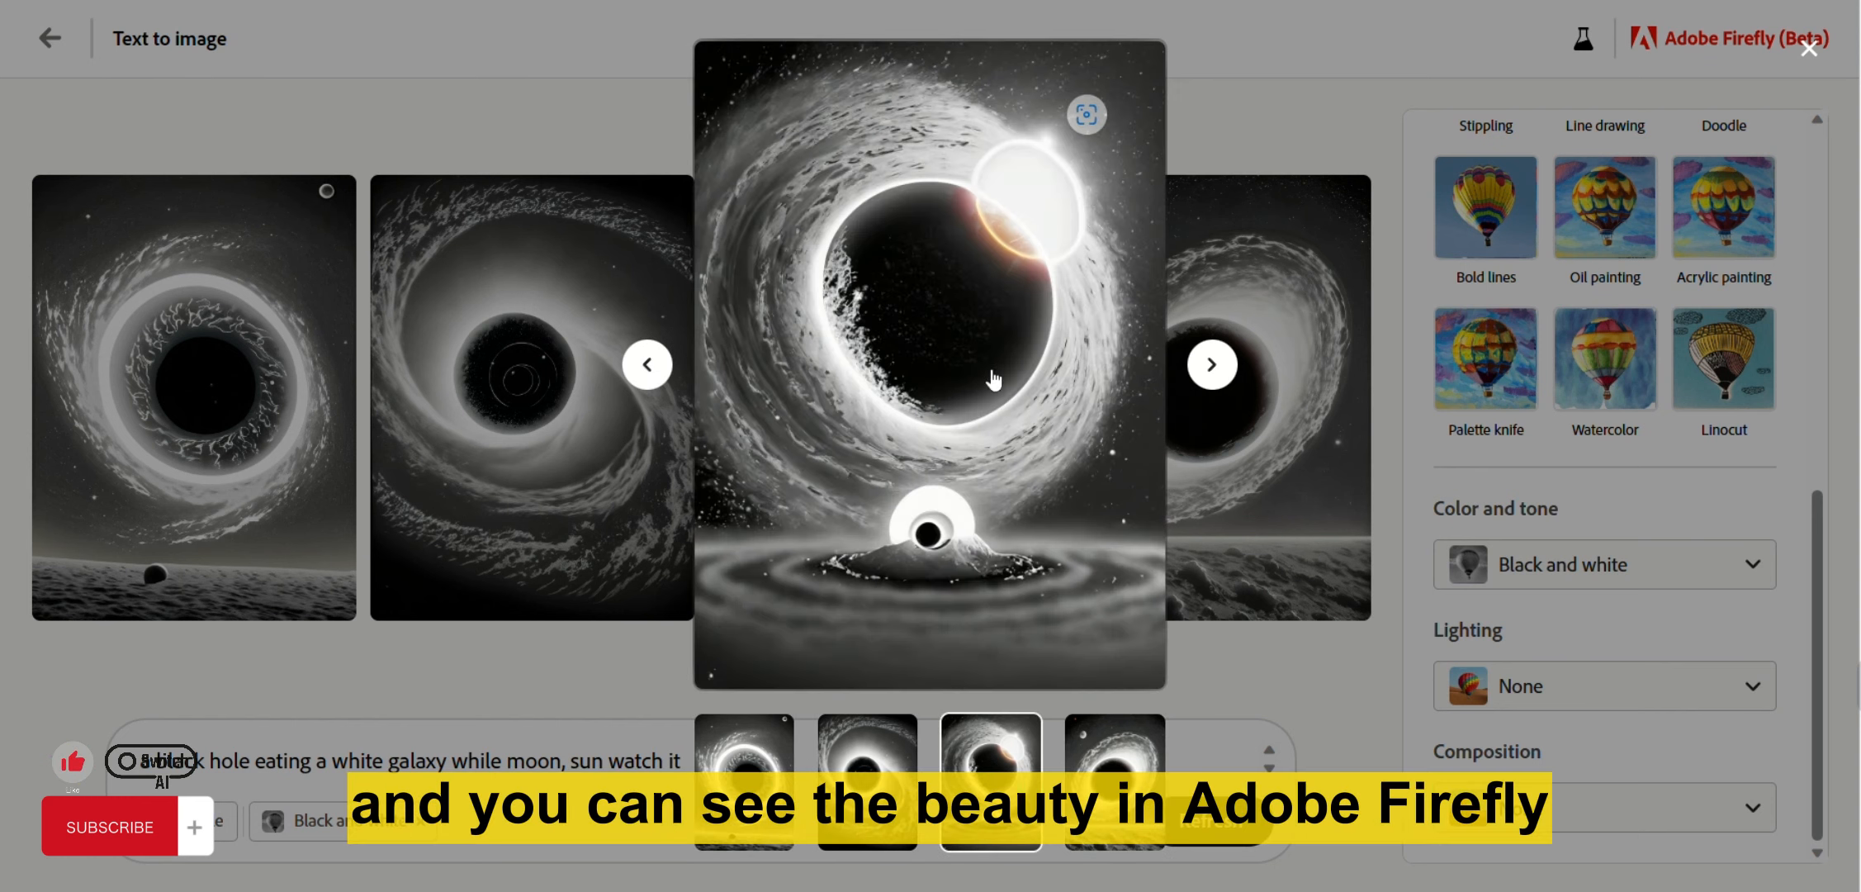
pyautogui.click(1201, 370)
# Set the composition to Close up and generate close-up black hole images.
pyautogui.press('Escape')
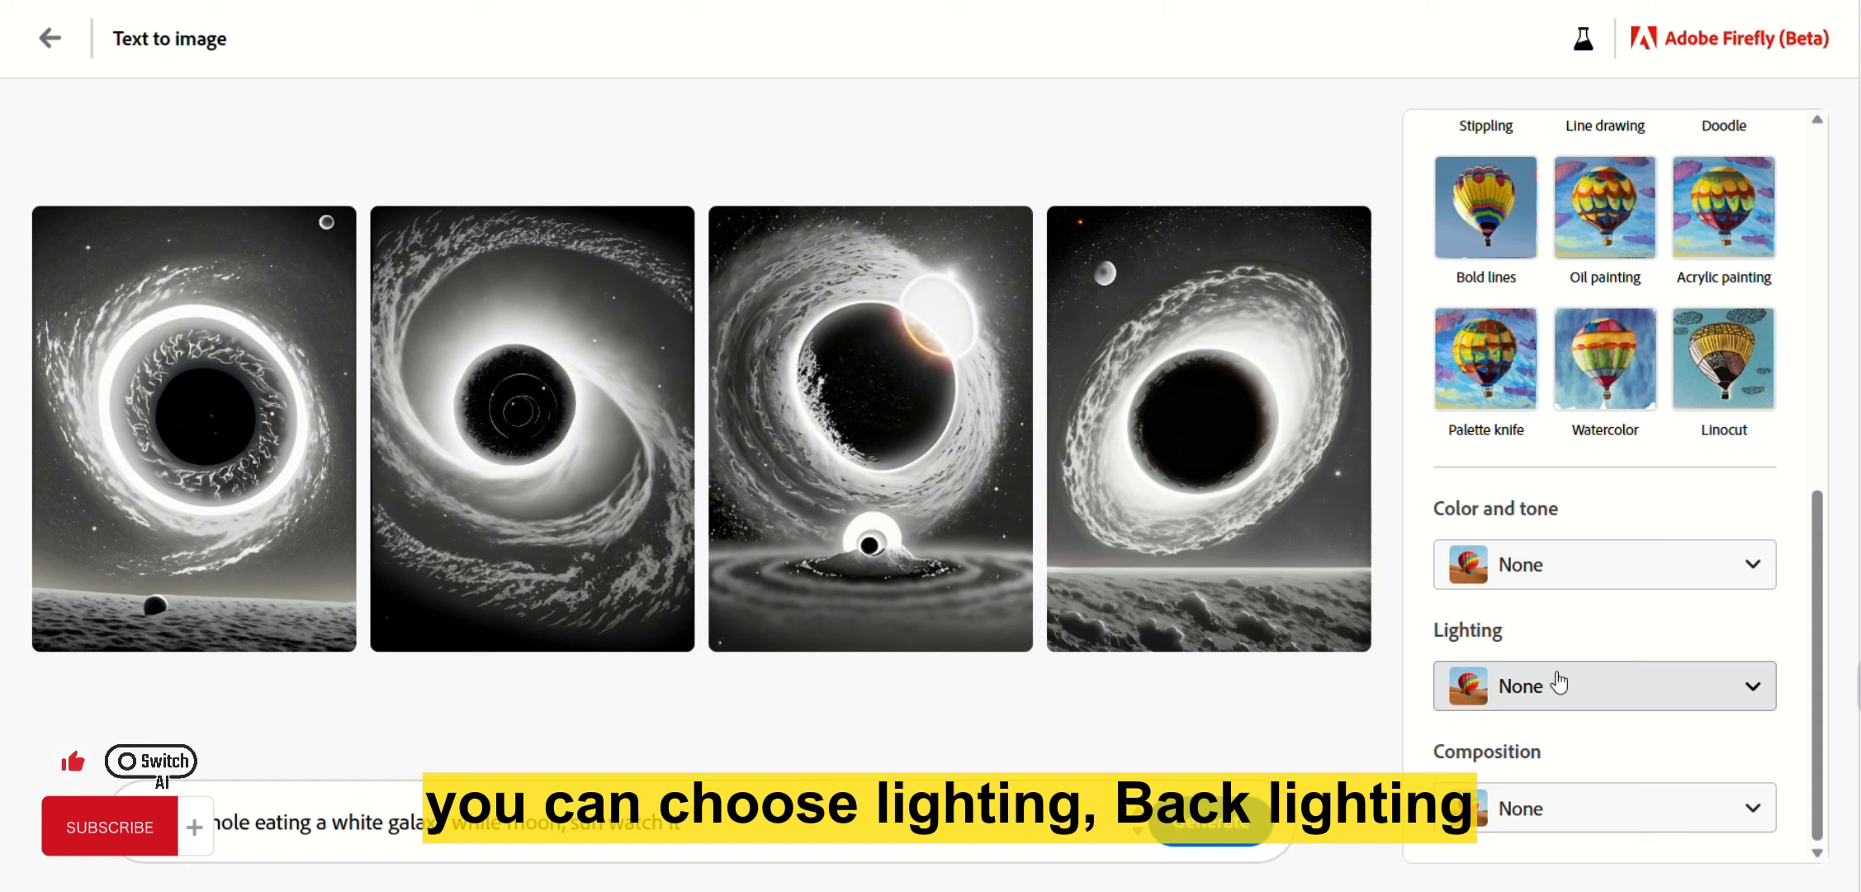
pyautogui.click(1521, 685)
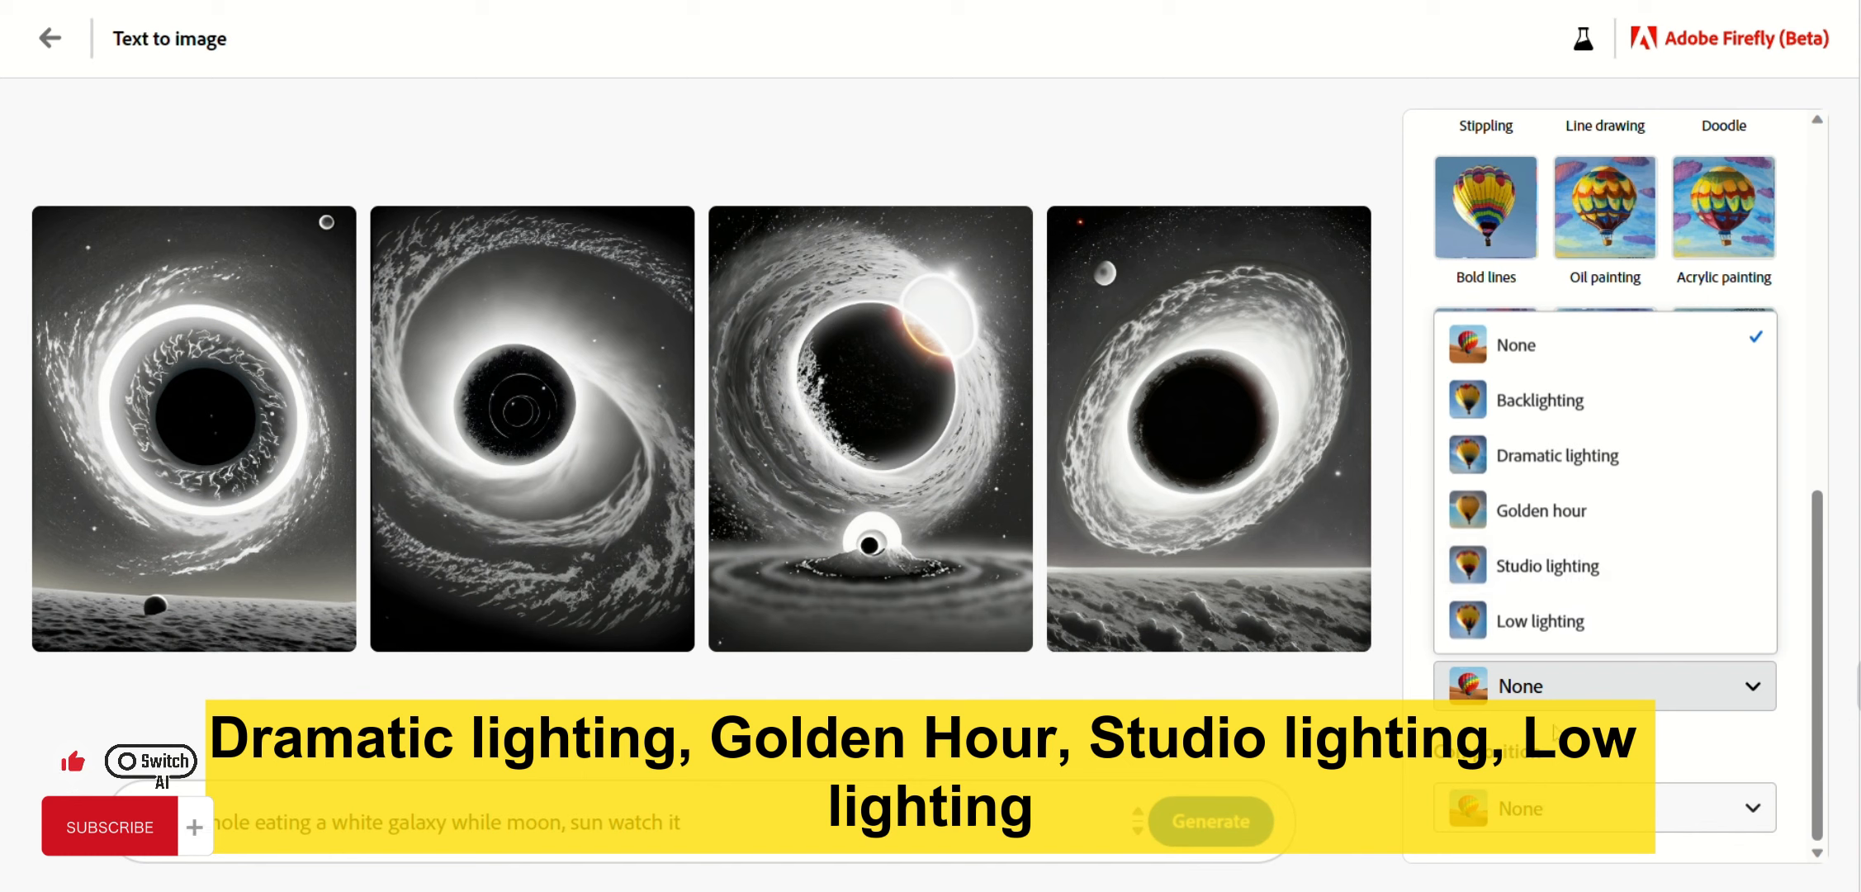
pyautogui.click(1503, 808)
pyautogui.click(1486, 807)
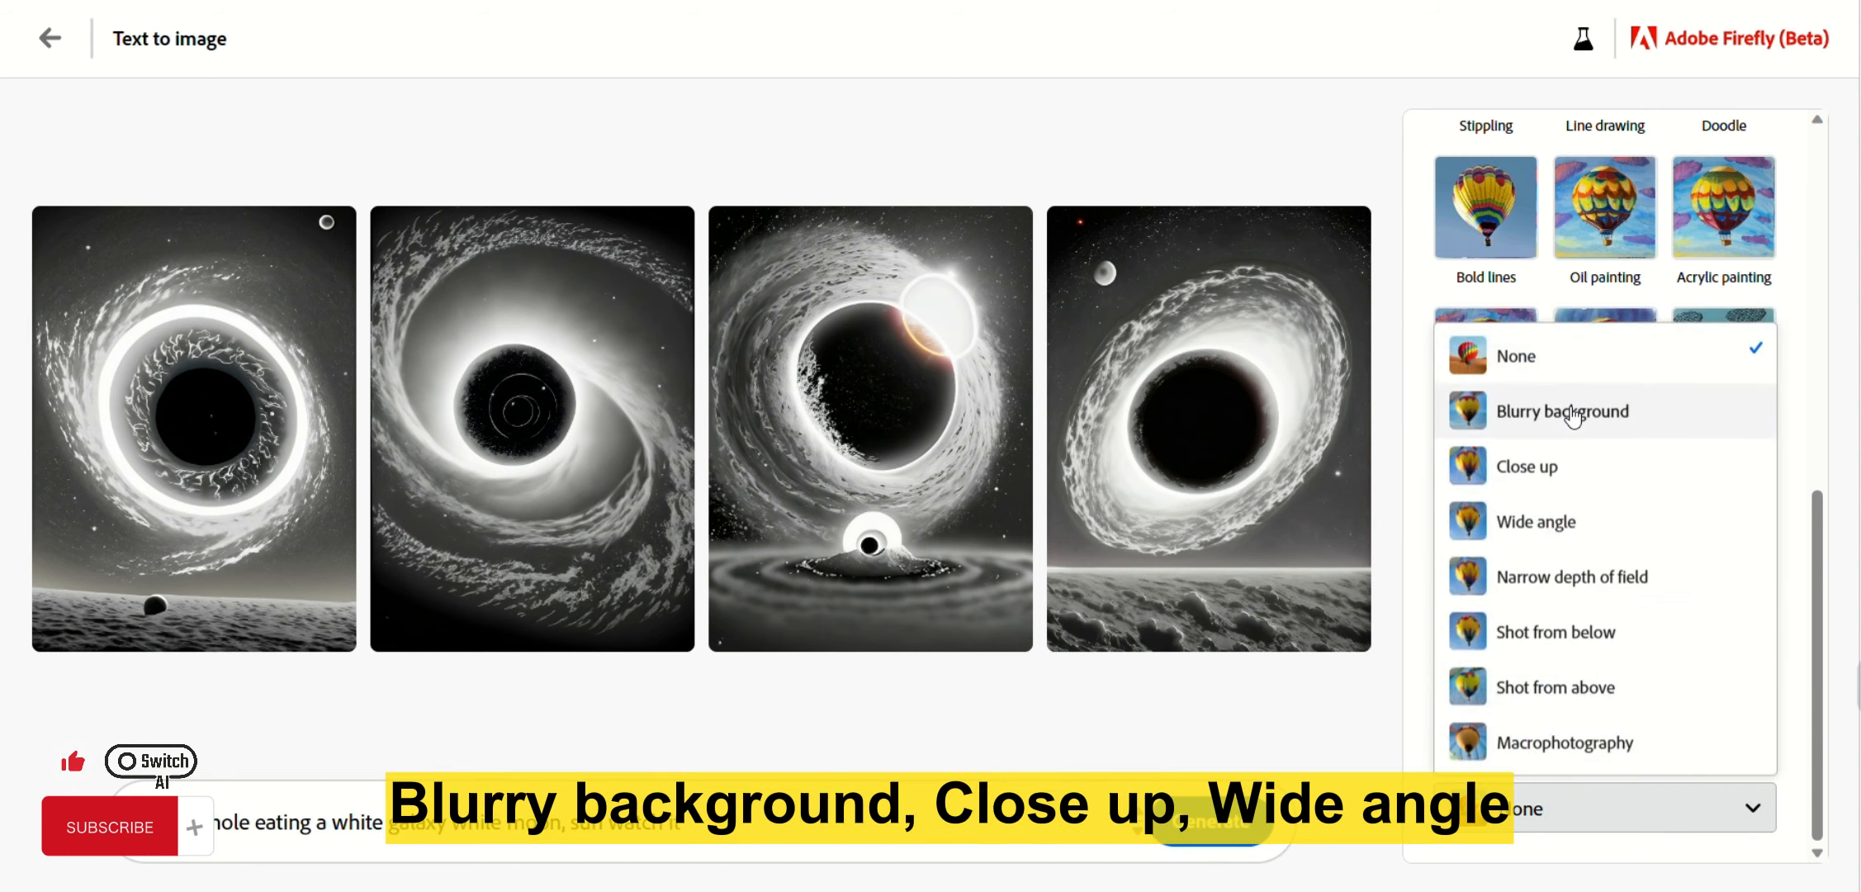
pyautogui.click(1528, 467)
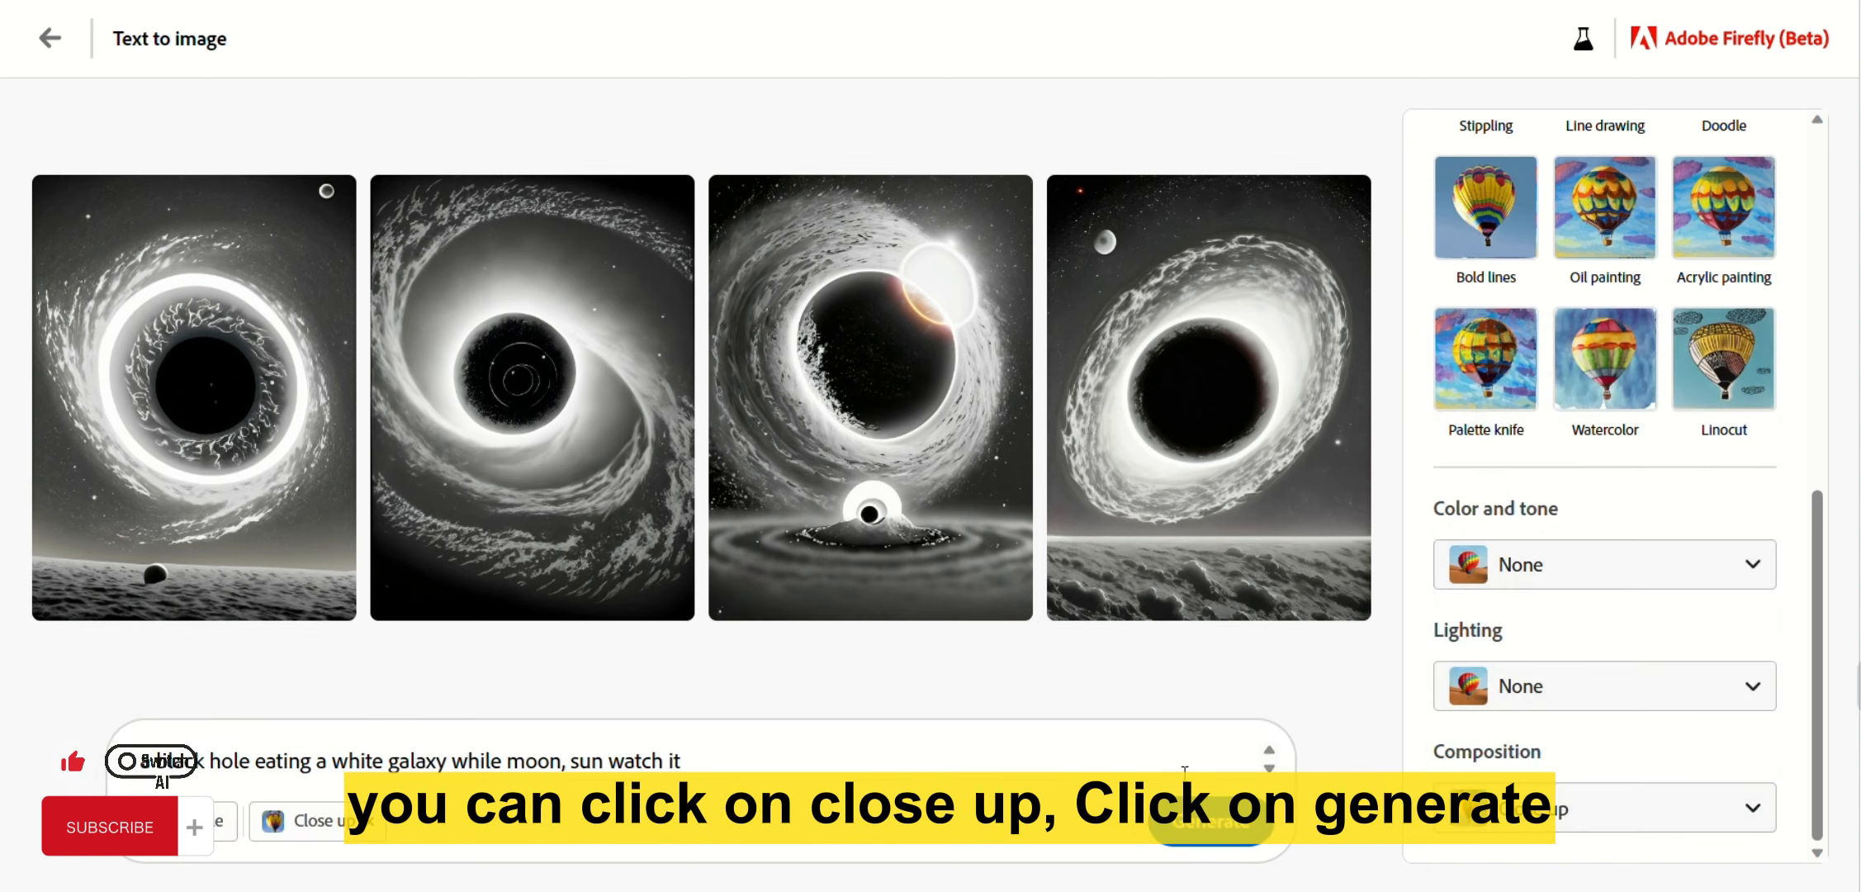
pyautogui.click(1203, 836)
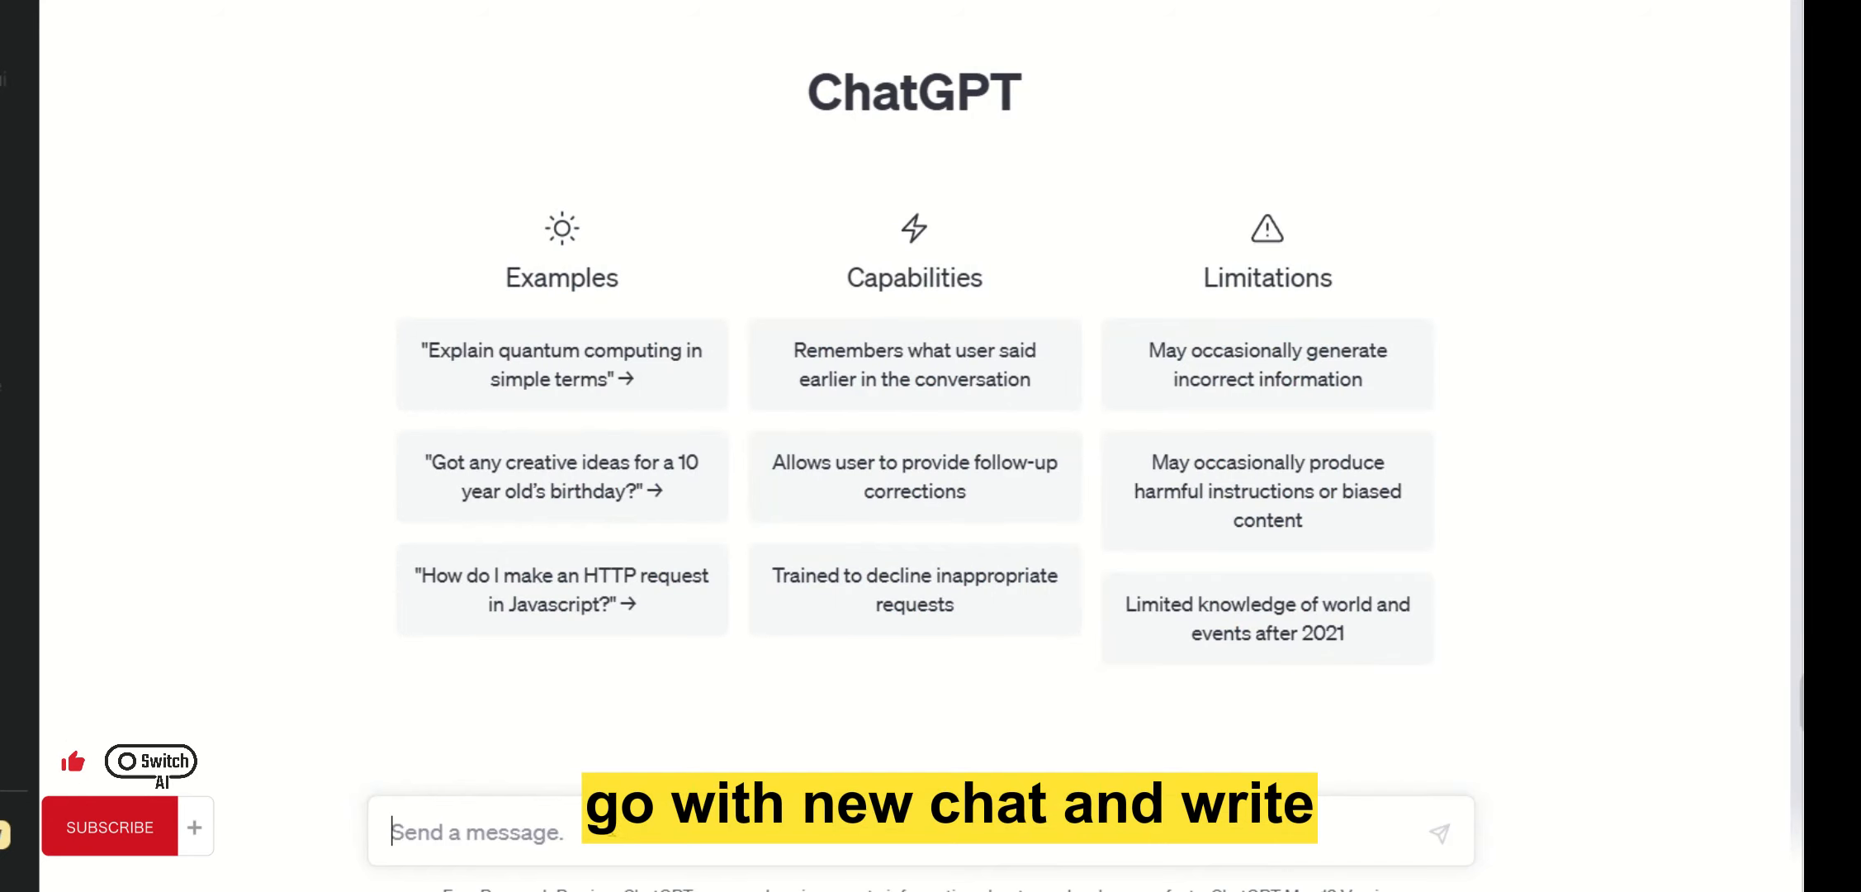
# Ask ChatGPT to give 10 different prompts for an image generator.
pyautogui.write('give me 10 different promy')
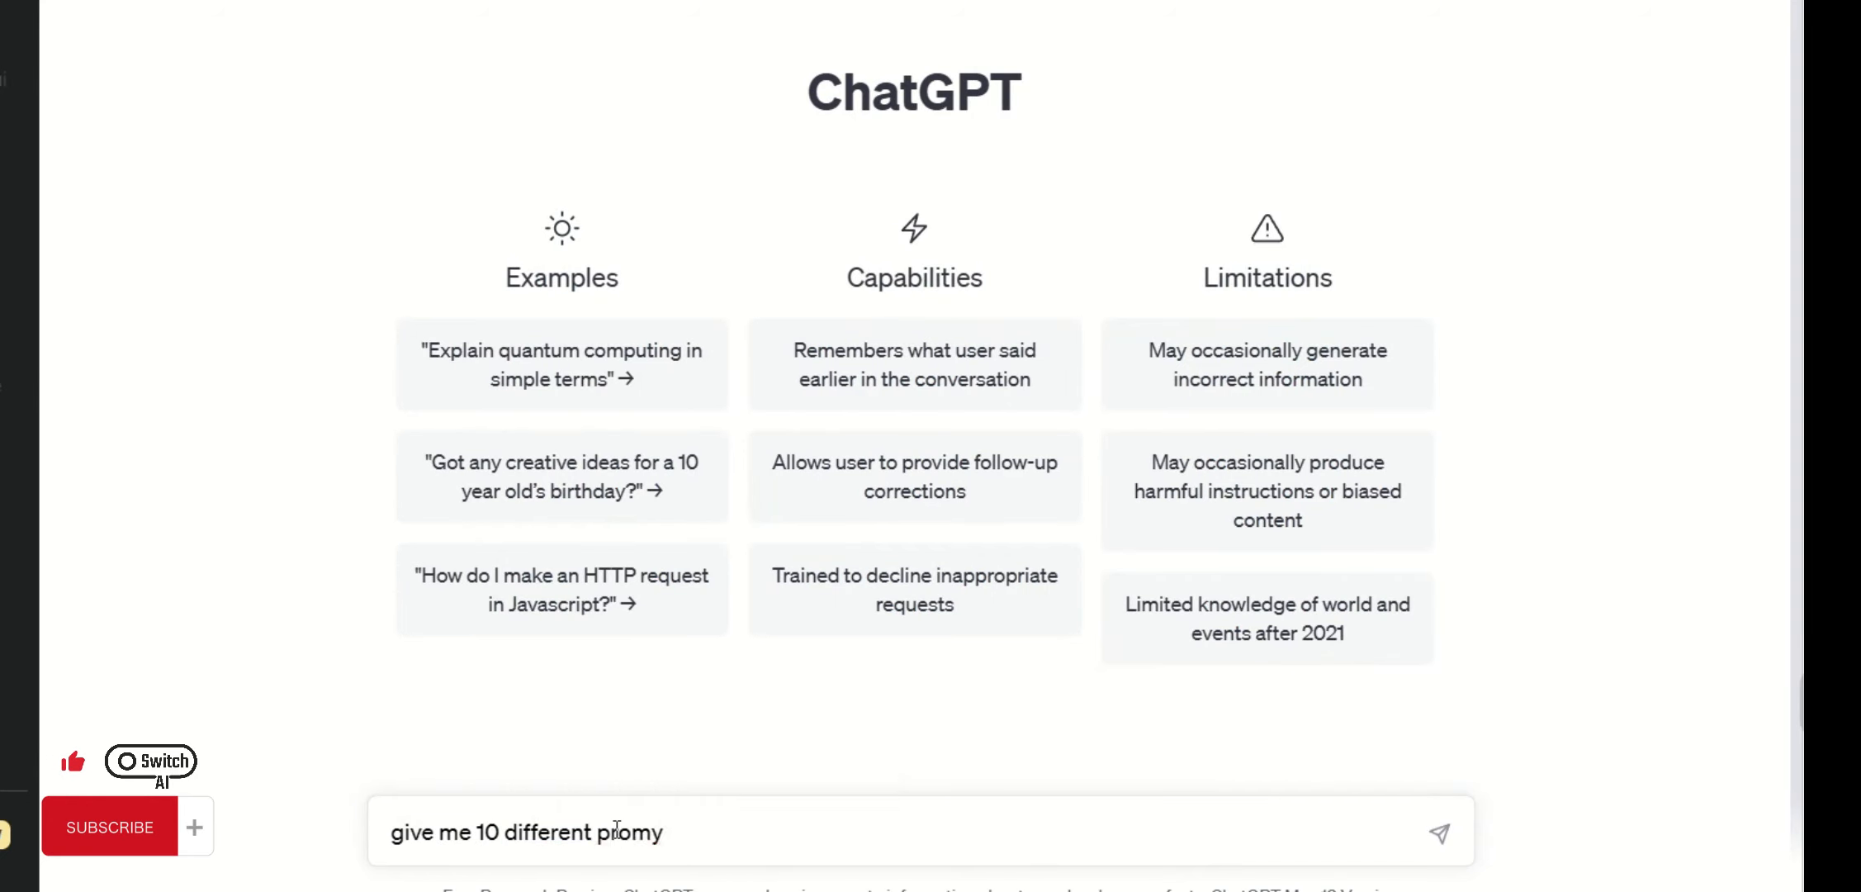
pyautogui.press('BackSpace')
pyautogui.write('pt g')
pyautogui.press('BackSpace')
pyautogui.write('for ')
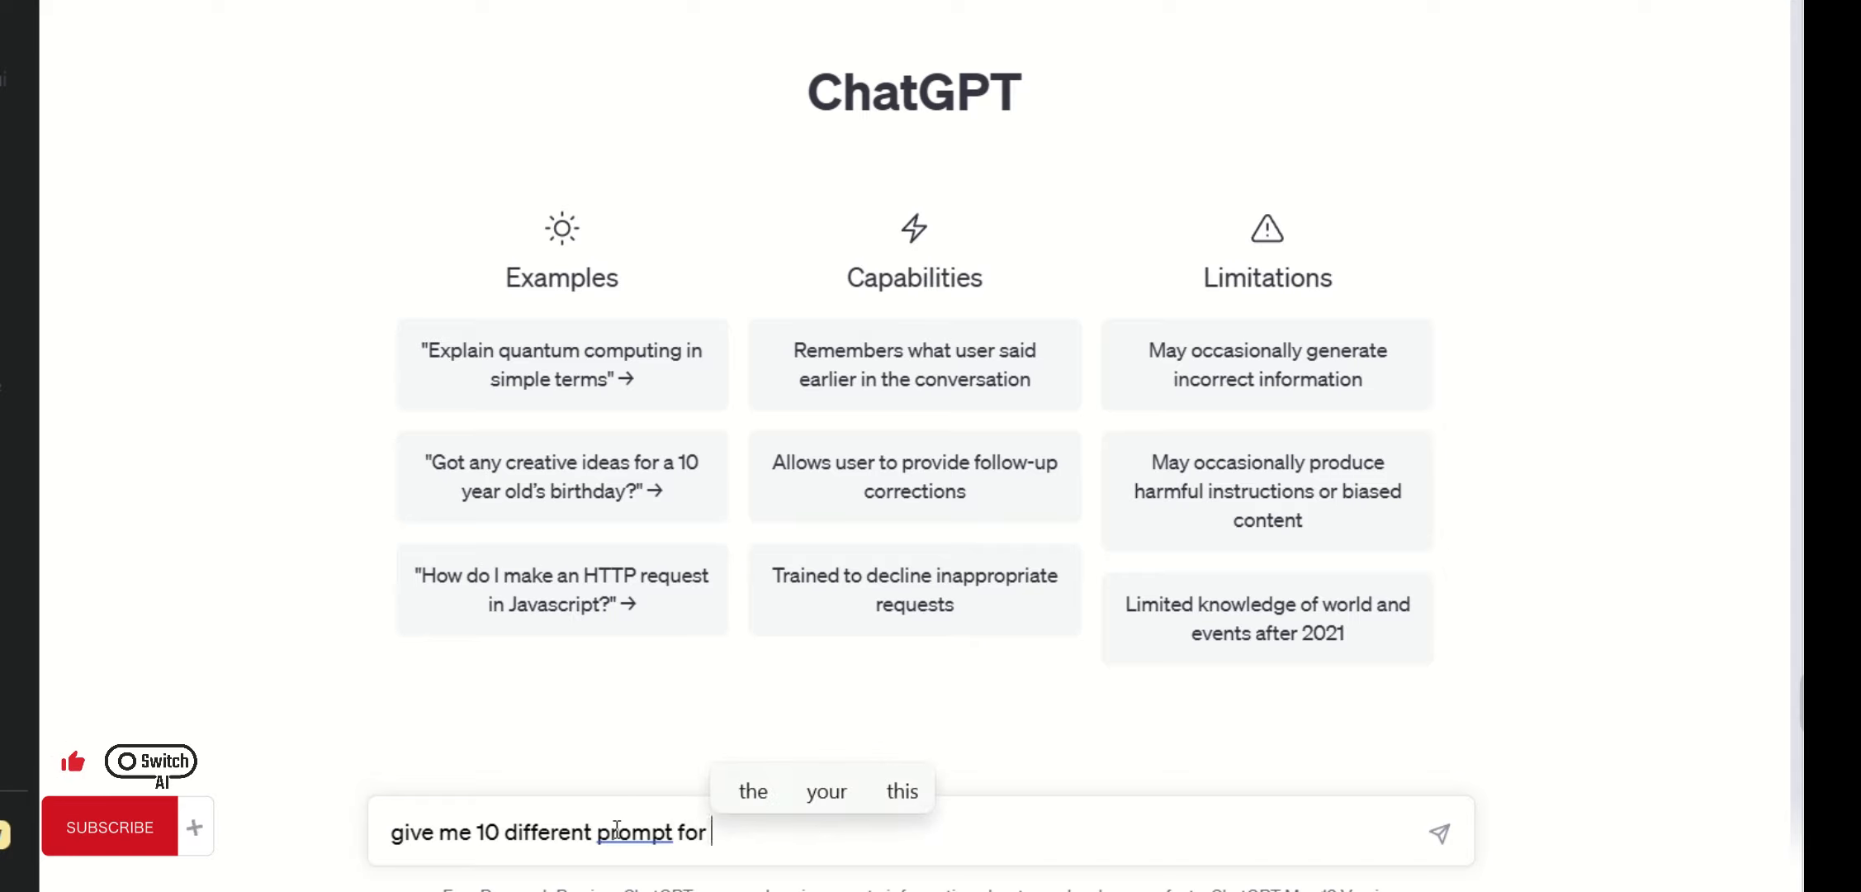
pyautogui.write('image gene')
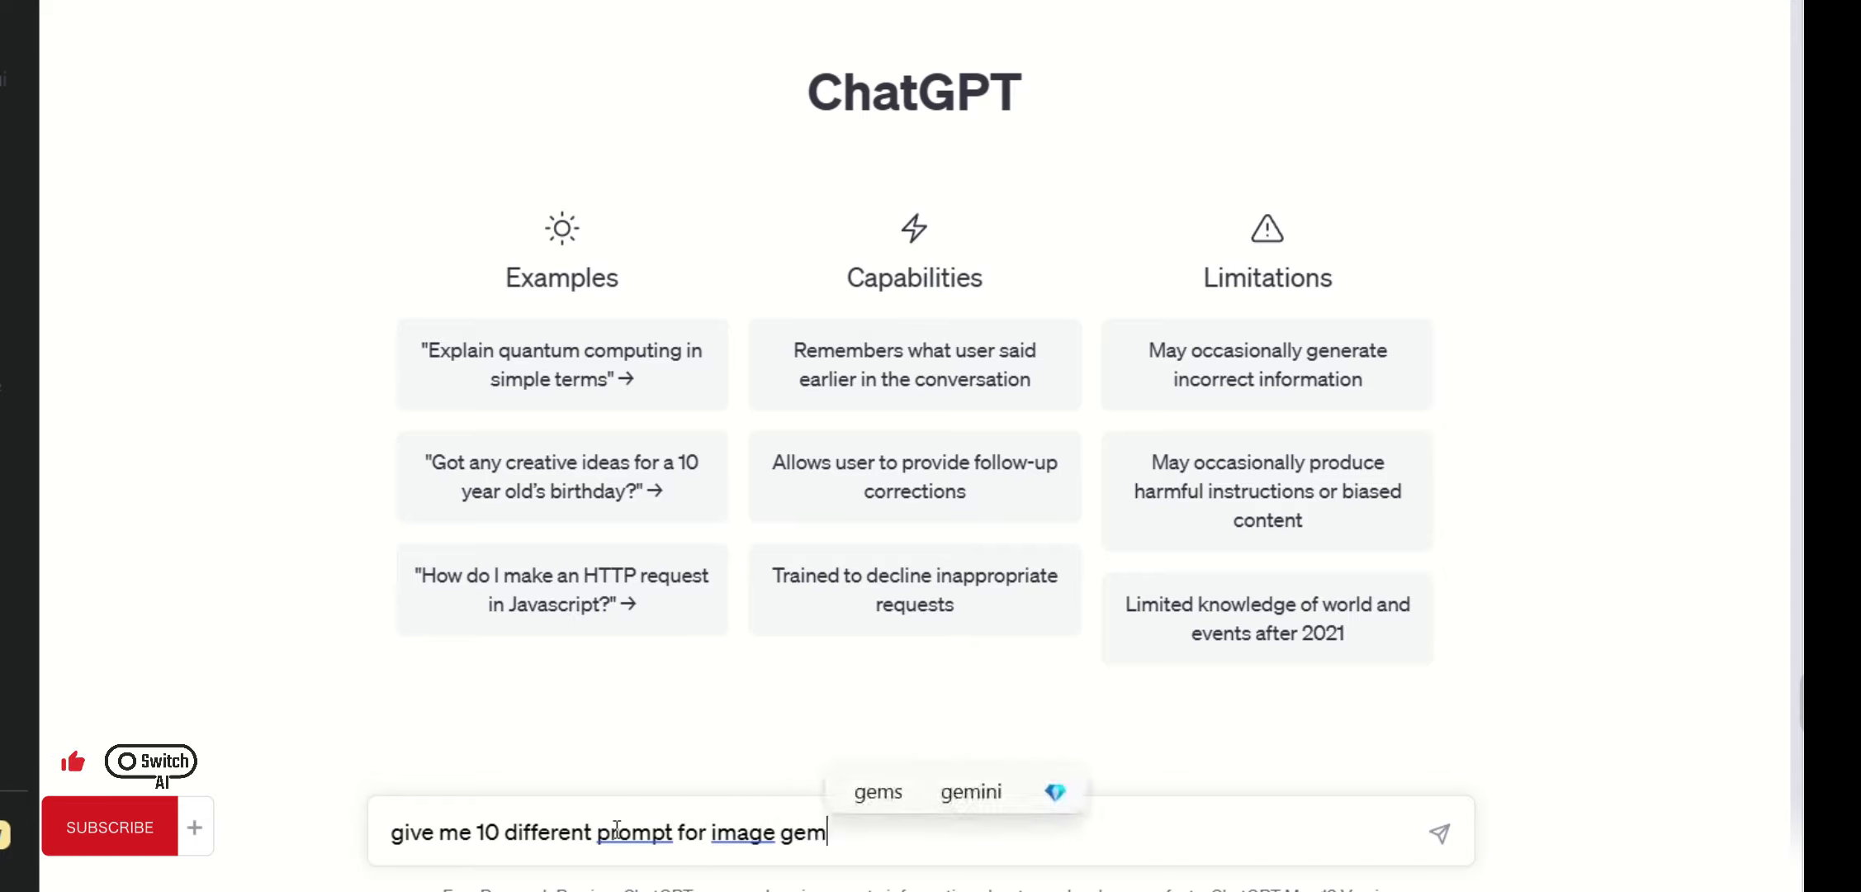
pyautogui.press('Return')
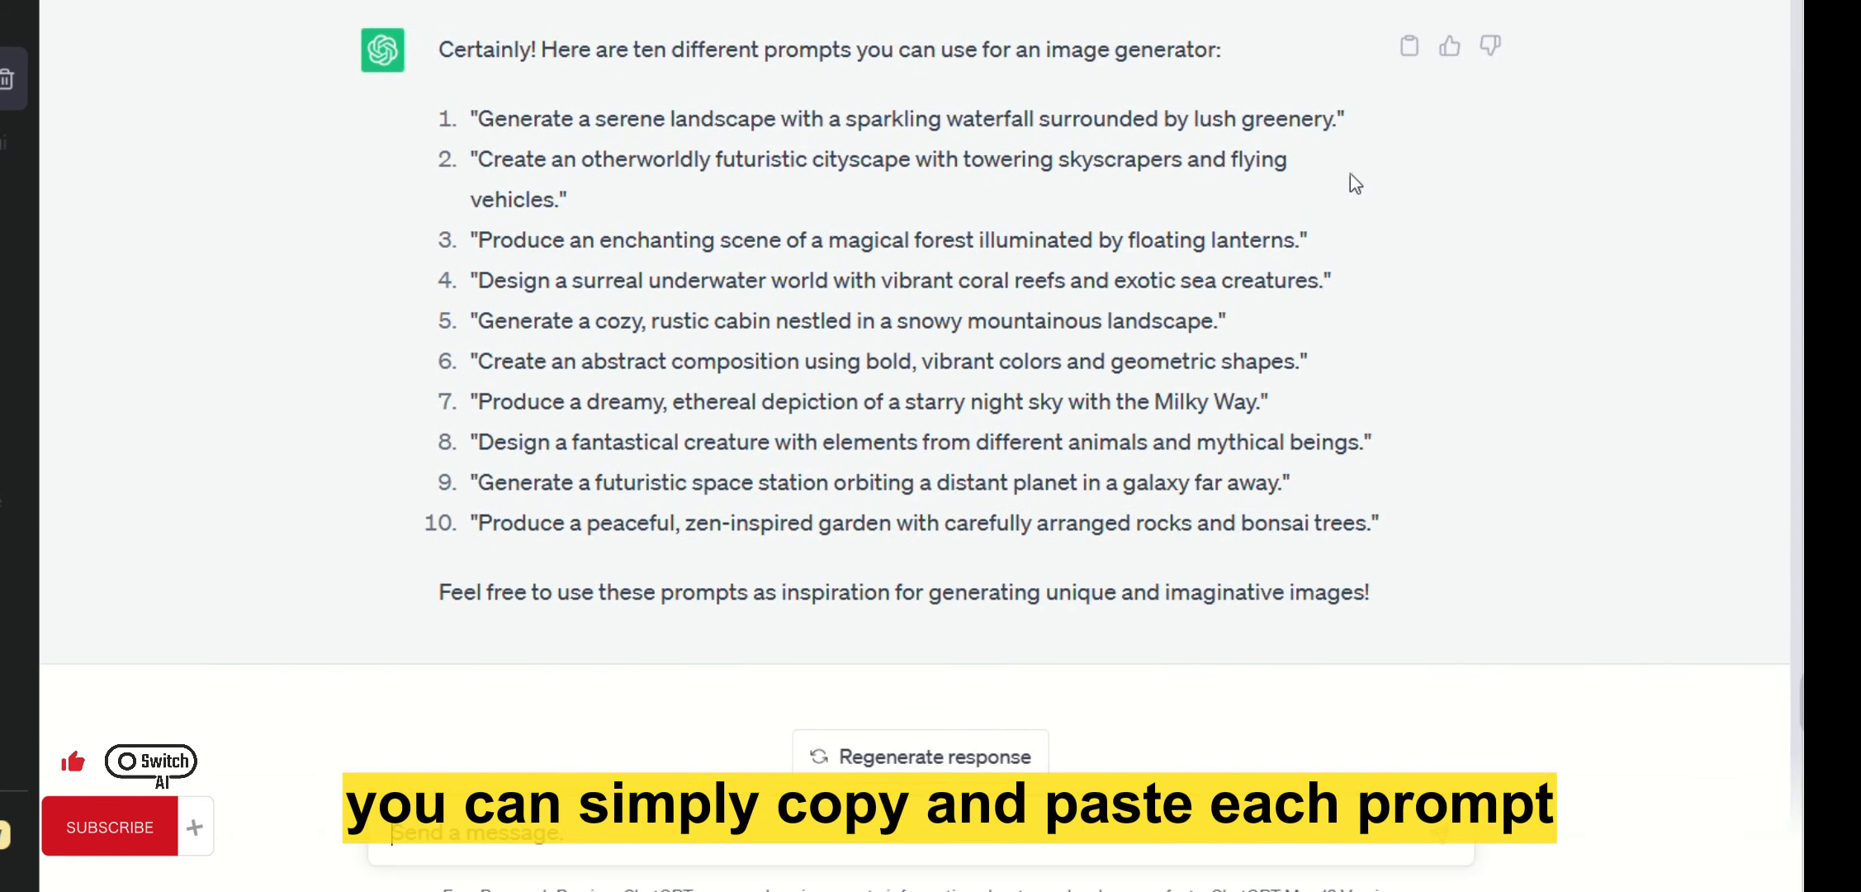
# Select and copy the first prompt, about a serene waterfall landscape.
pyautogui.moveTo(1247, 119); pyautogui.dragTo(478, 118)
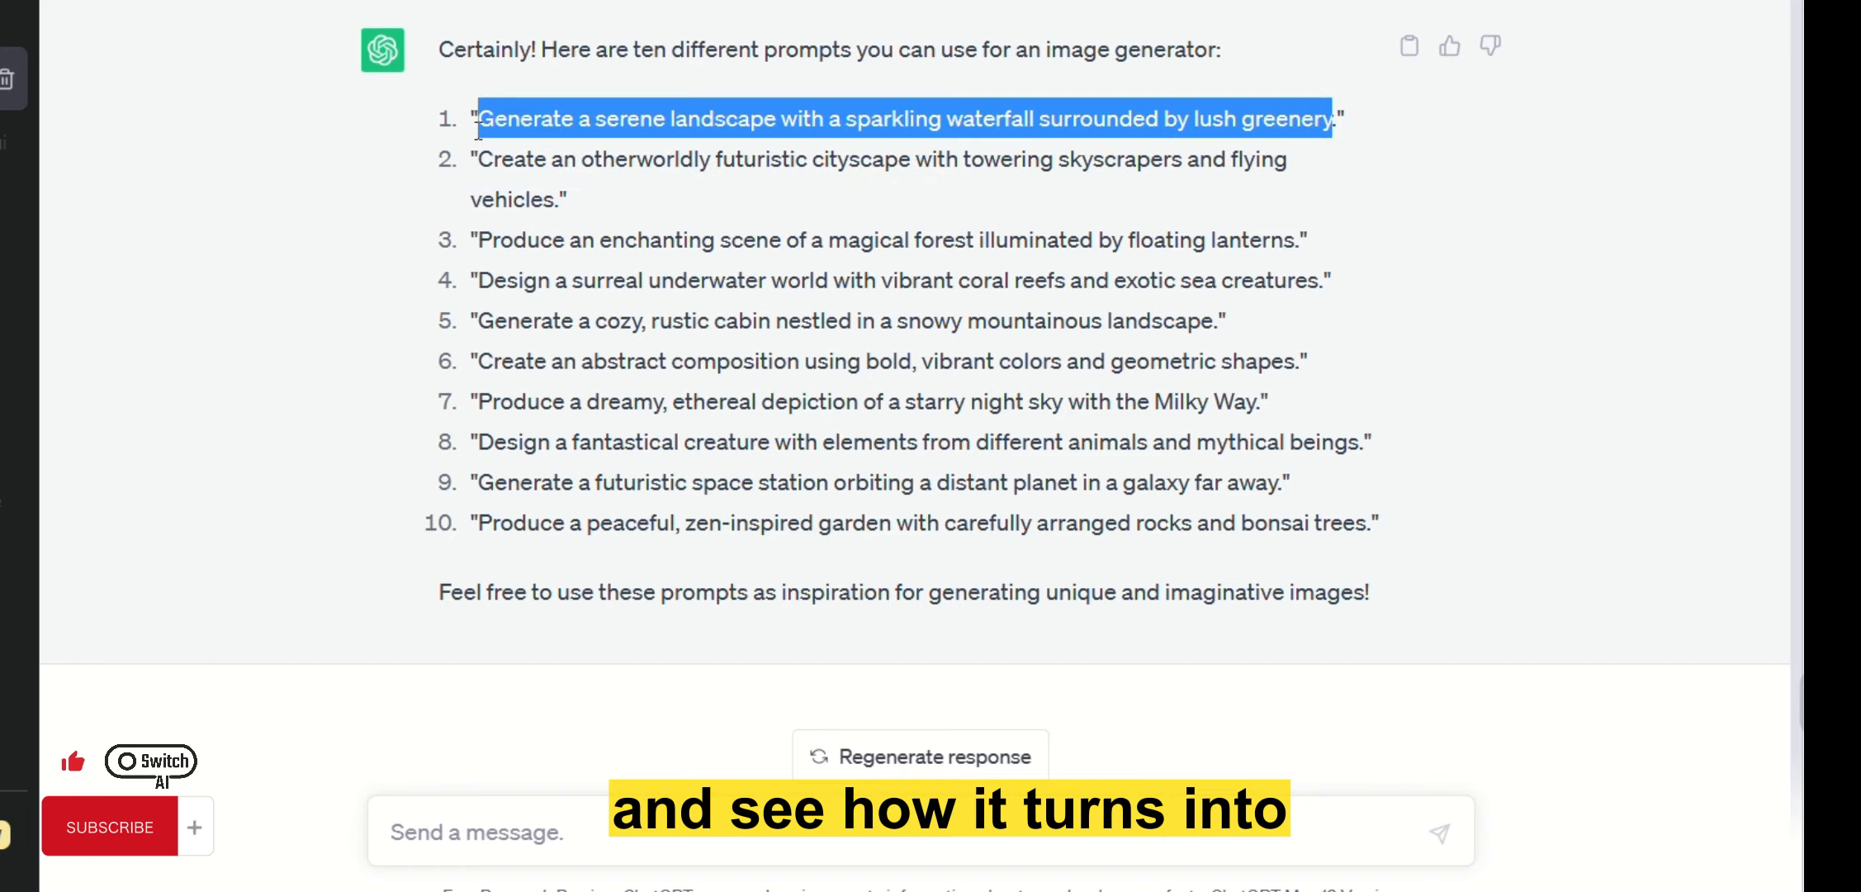
pyautogui.rightClick(528, 128)
pyautogui.click(536, 147)
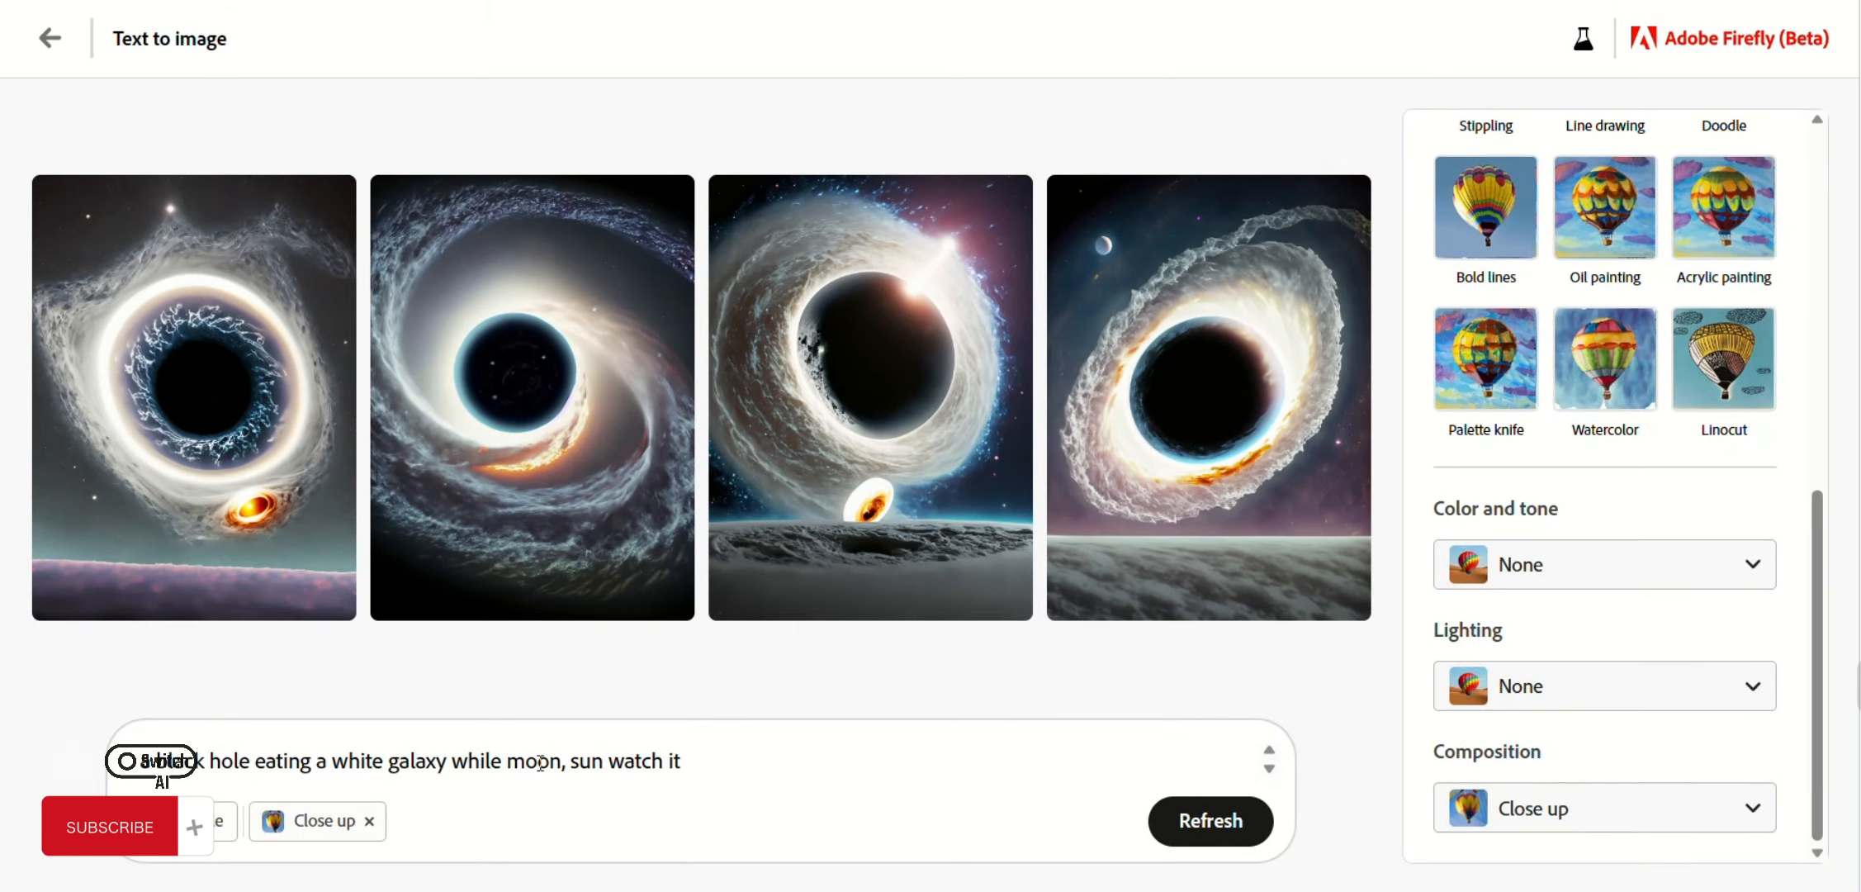
# Replace the prompt with the copied waterfall prompt, drop Close up, and generate.
pyautogui.click(539, 760)
pyautogui.hotkey('ctrl', 'a')
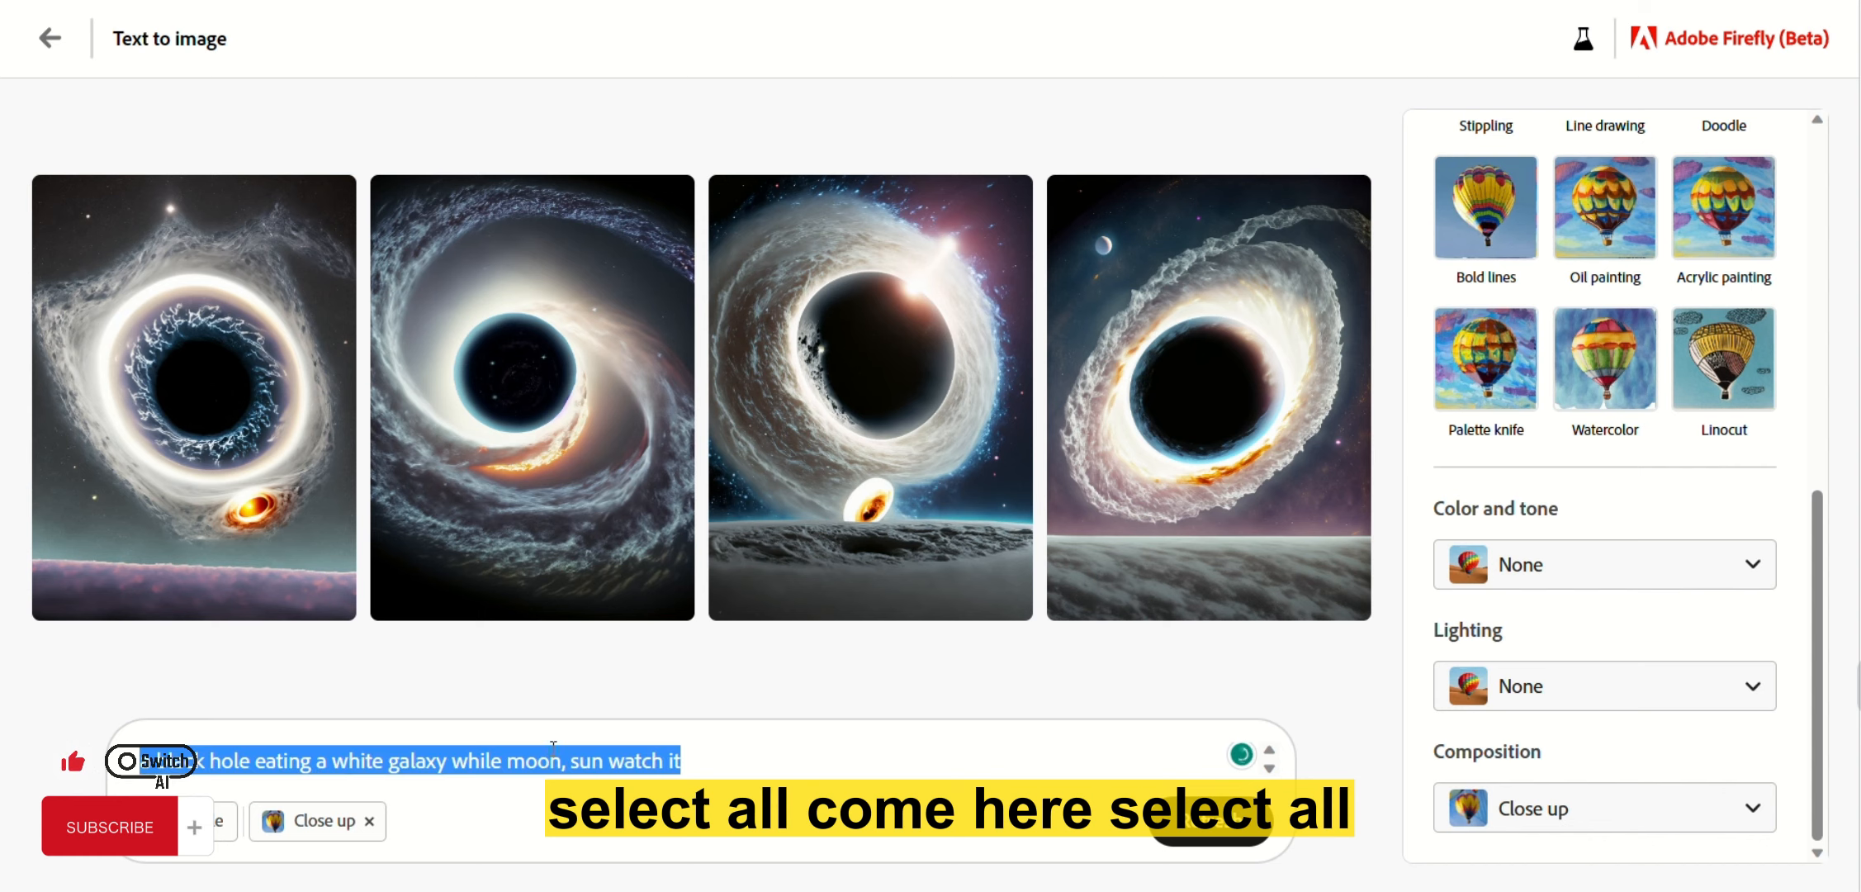
pyautogui.hotkey('ctrl', 'v')
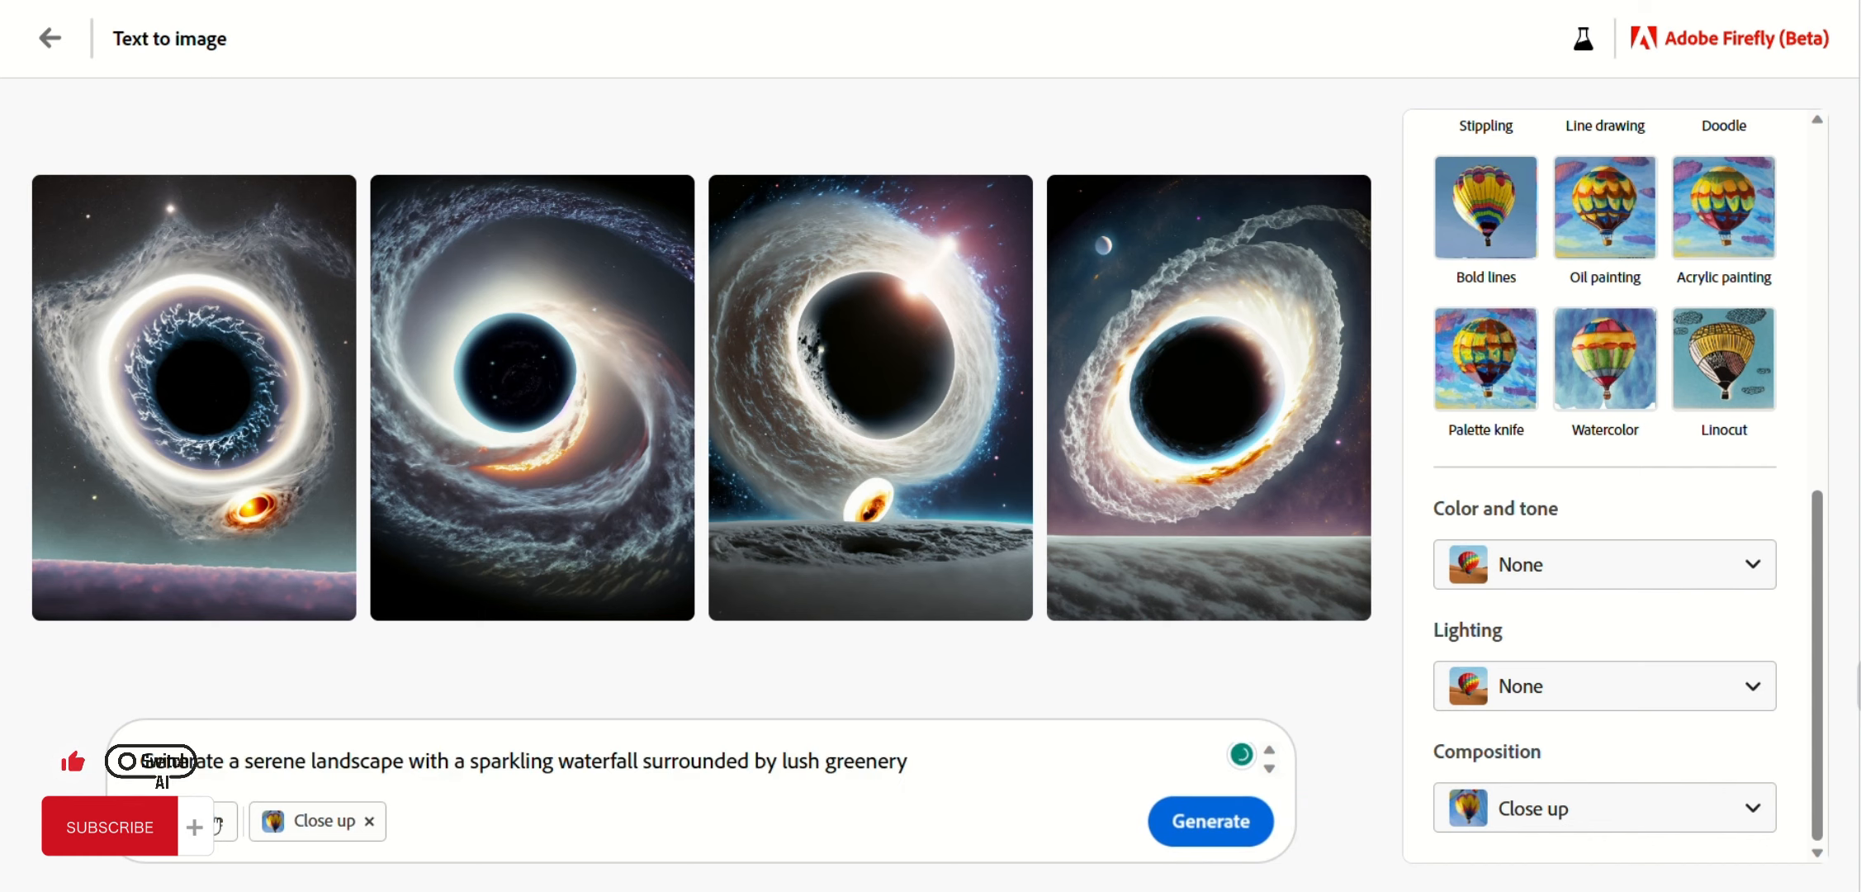
pyautogui.click(369, 821)
pyautogui.click(1206, 835)
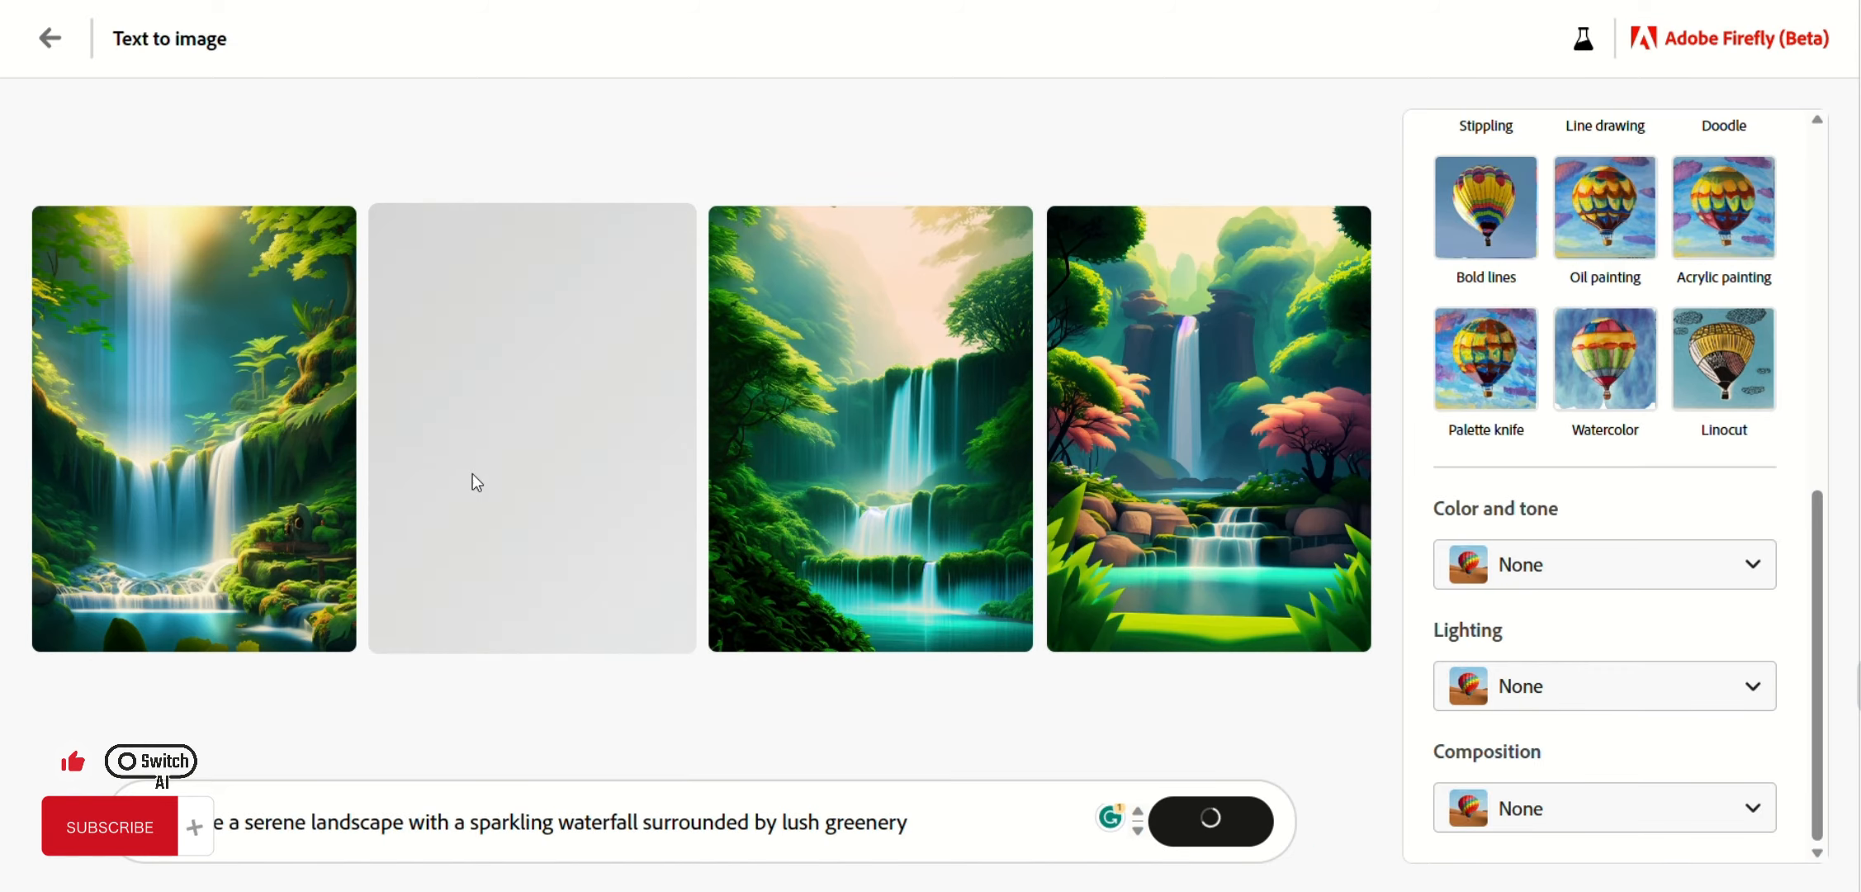
# Browse the four waterfall results enlarged, view the third, then close the viewer.
pyautogui.click(230, 468)
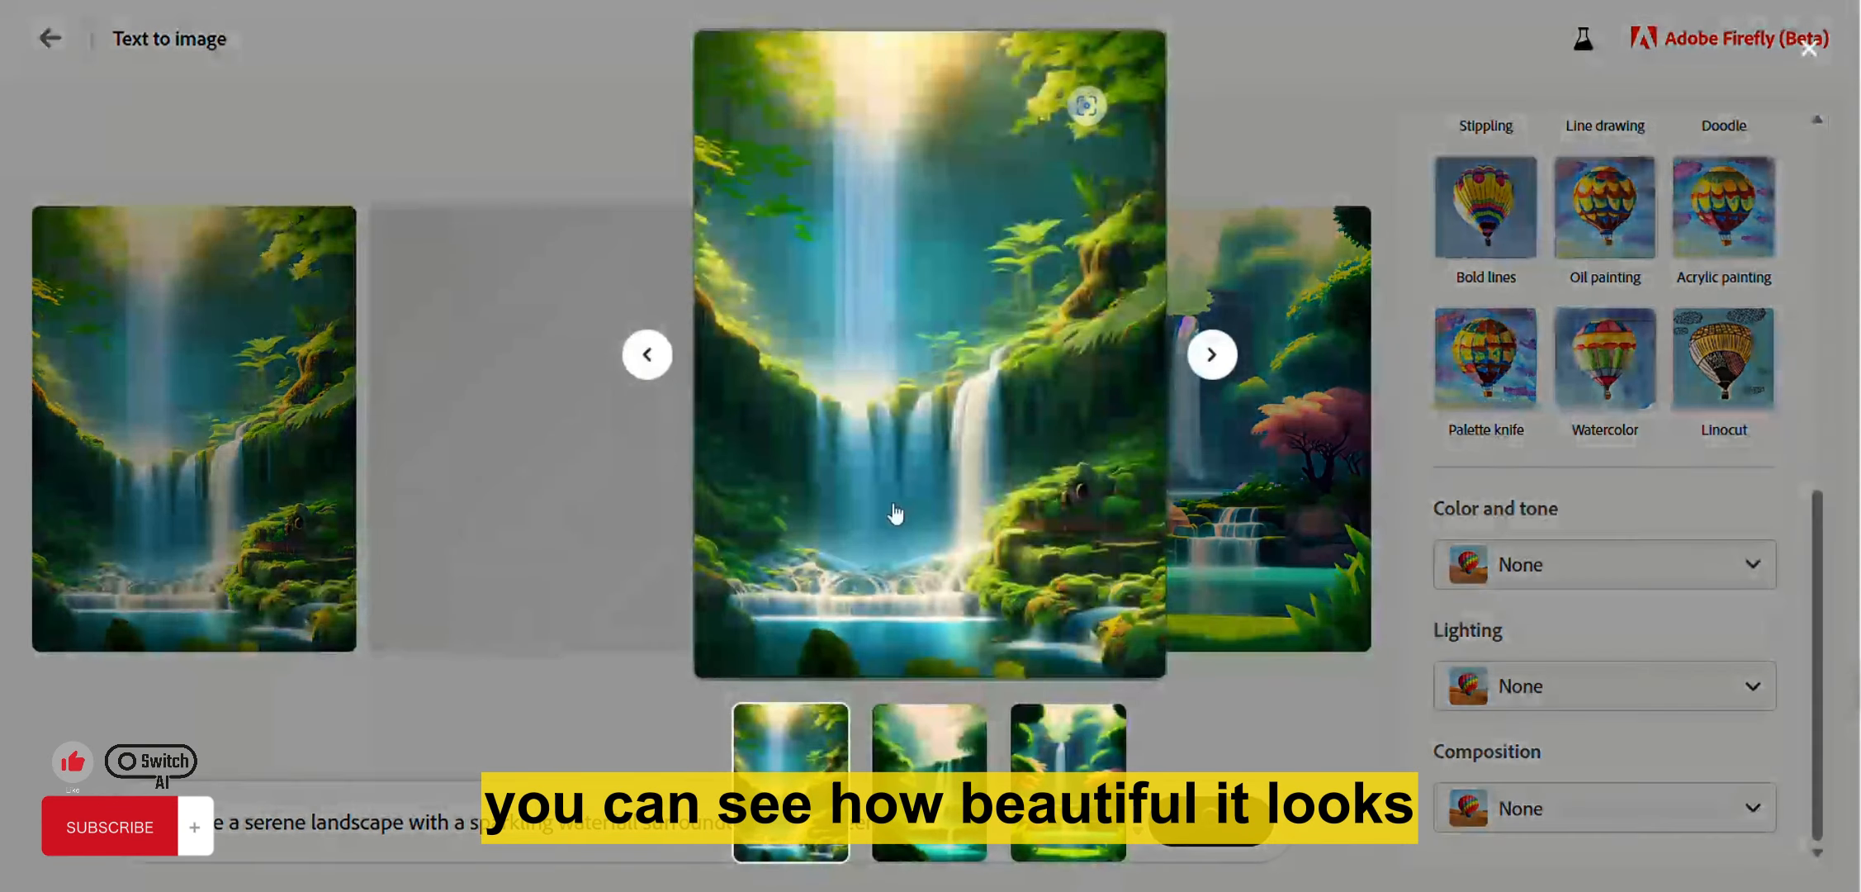
pyautogui.click(1205, 364)
pyautogui.click(1210, 357)
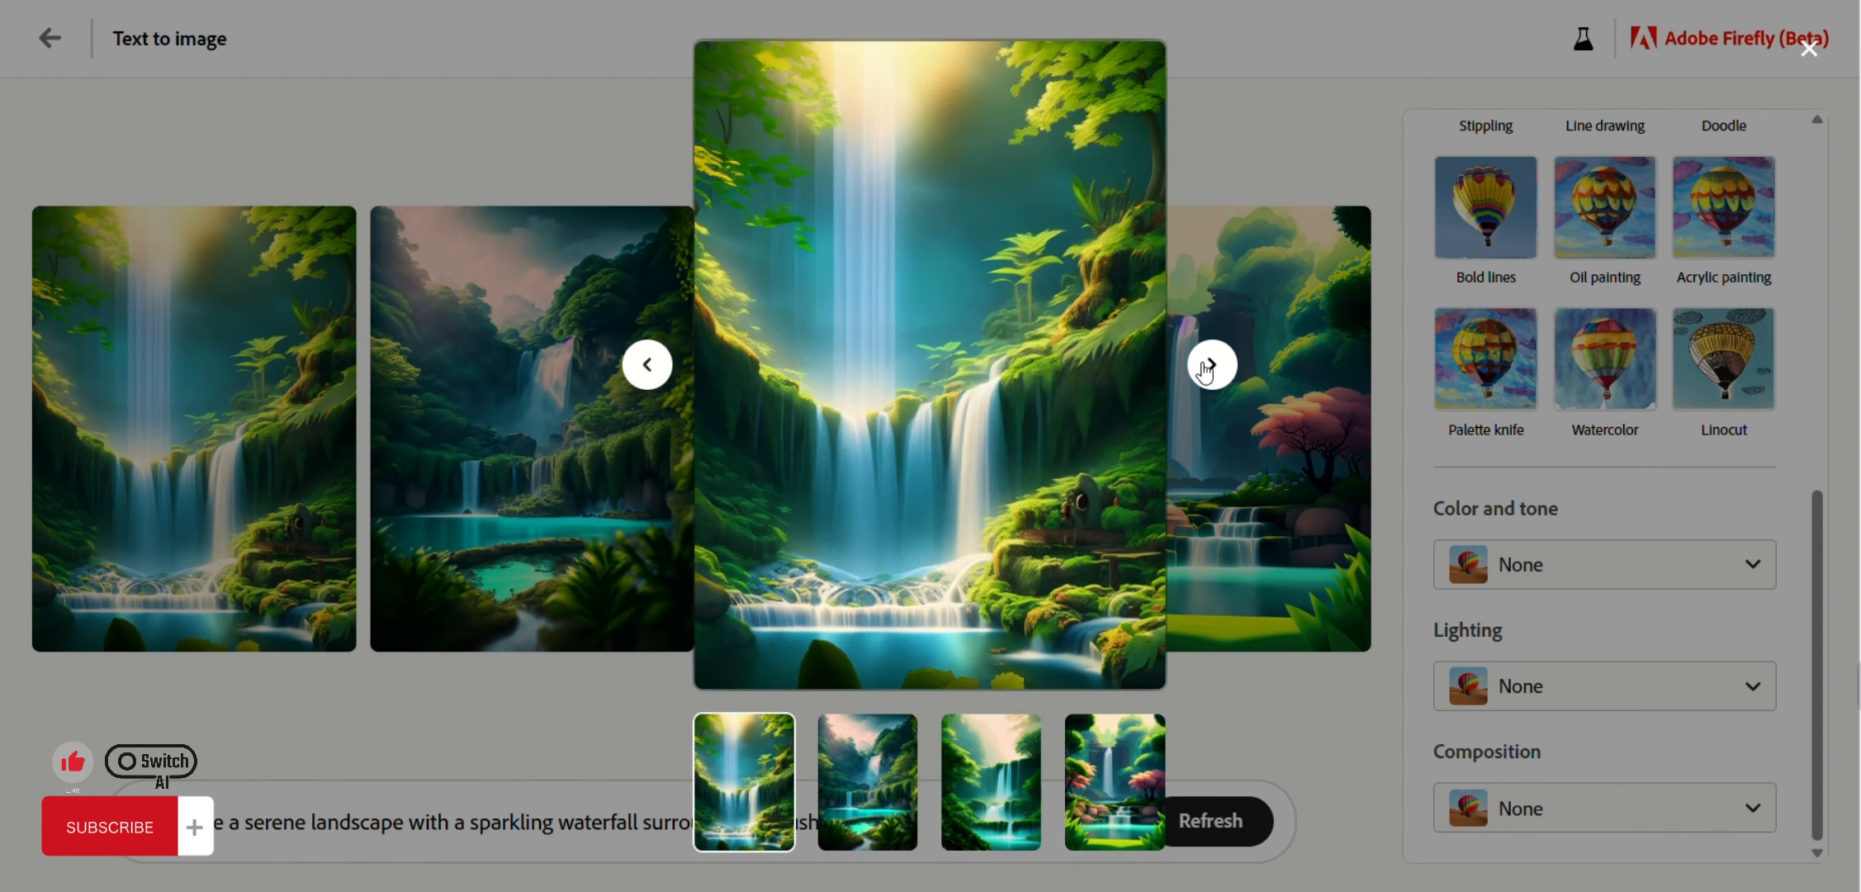
pyautogui.click(1210, 364)
pyautogui.click(648, 370)
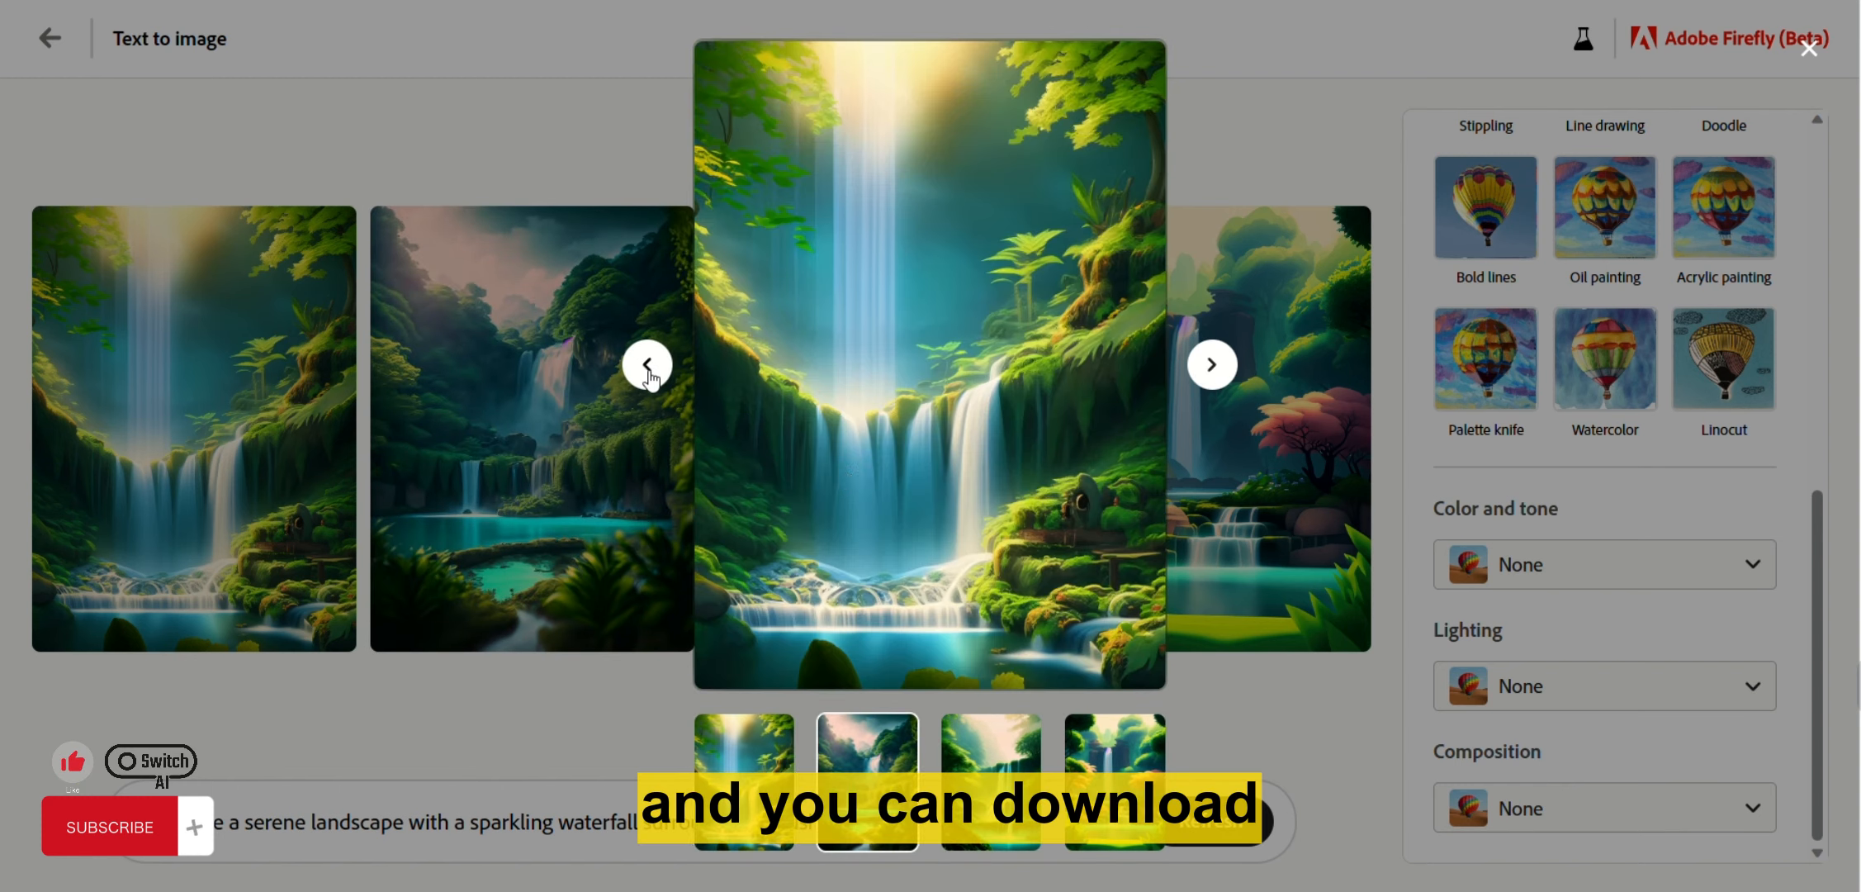
pyautogui.click(1210, 365)
pyautogui.click(1211, 364)
pyautogui.click(1211, 364)
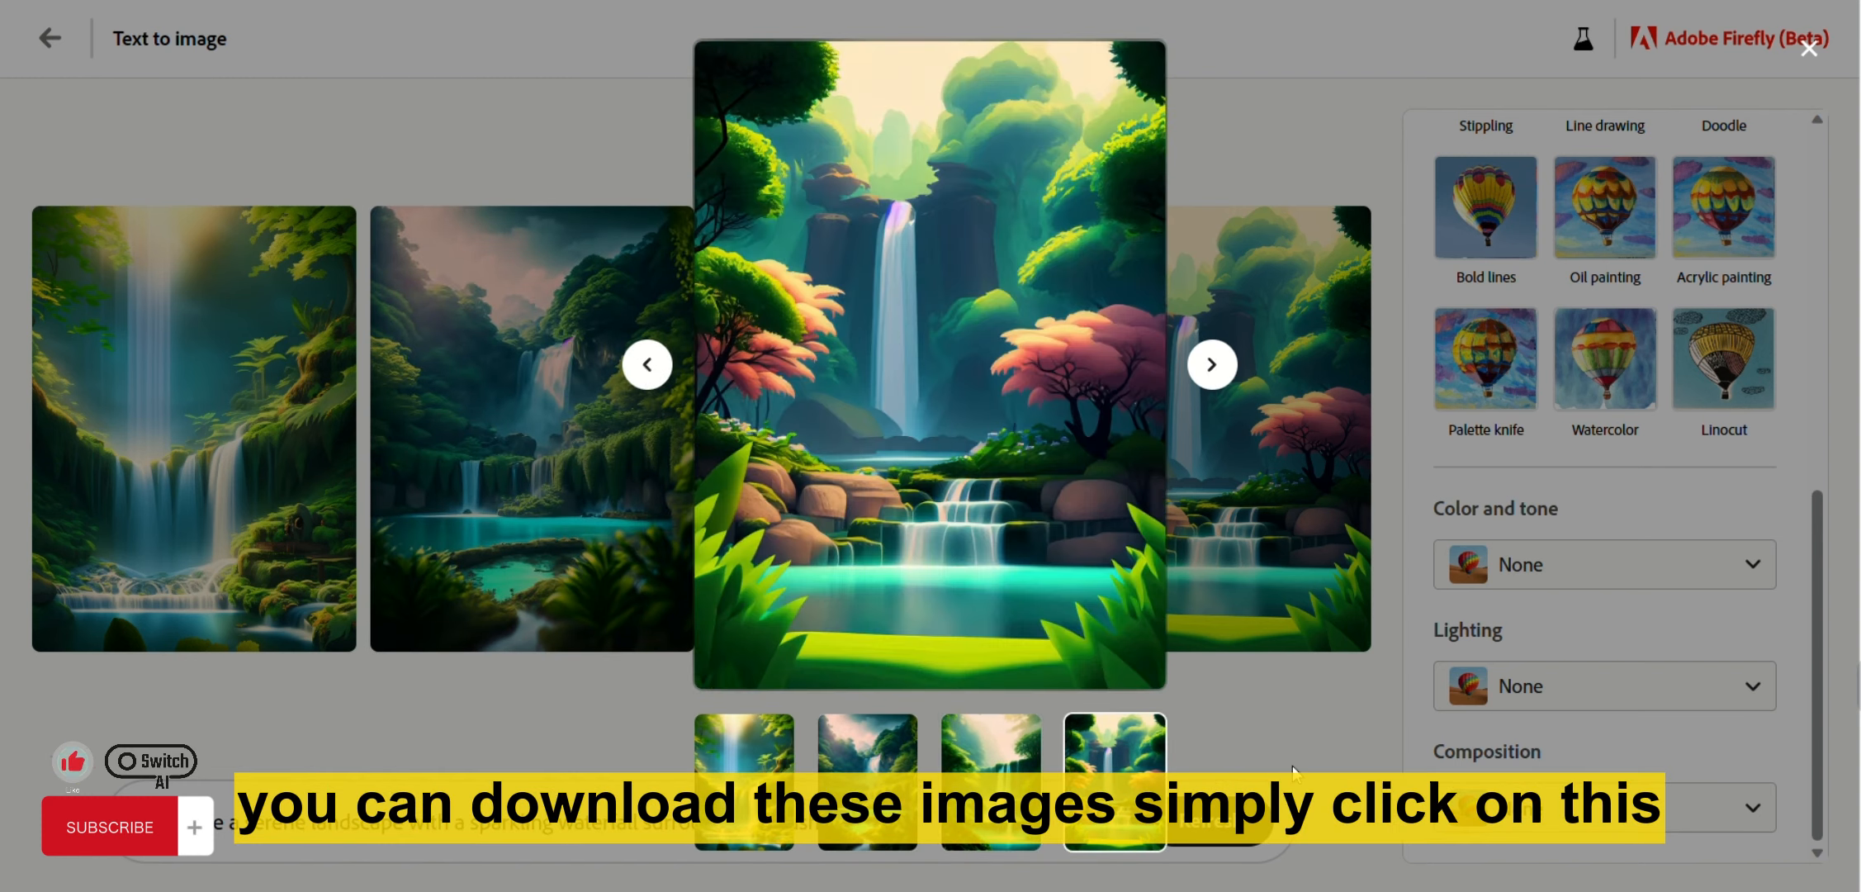
pyautogui.click(1225, 733)
pyautogui.click(892, 434)
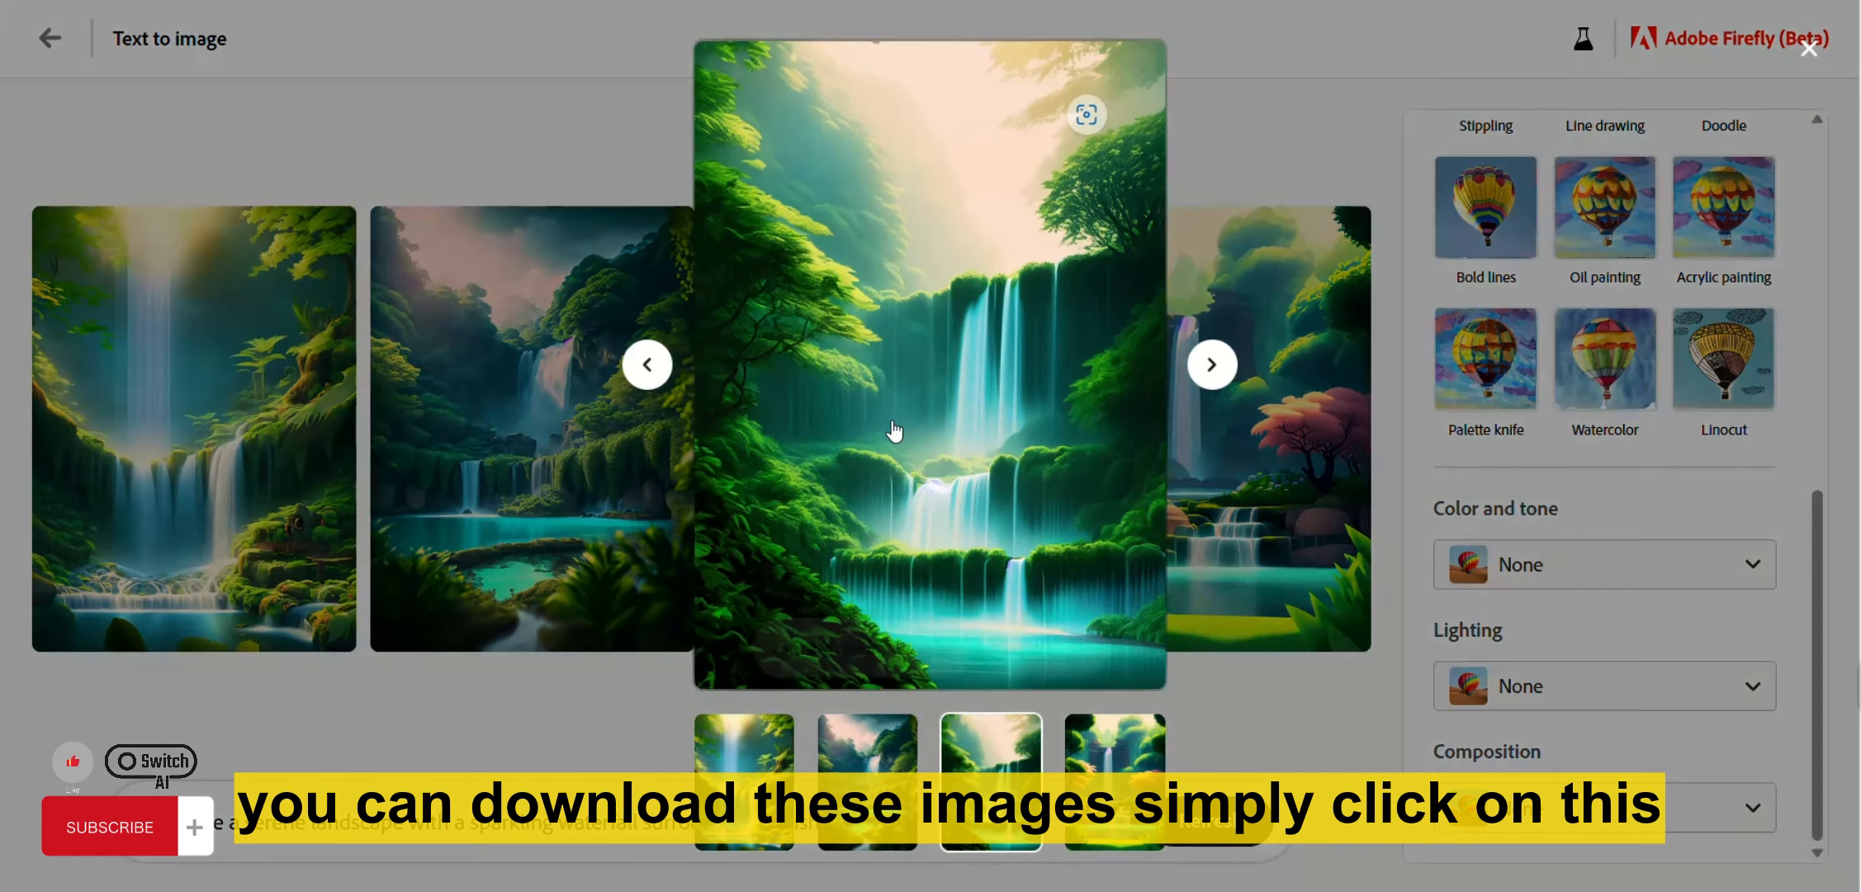
pyautogui.moveTo(1126, 124)
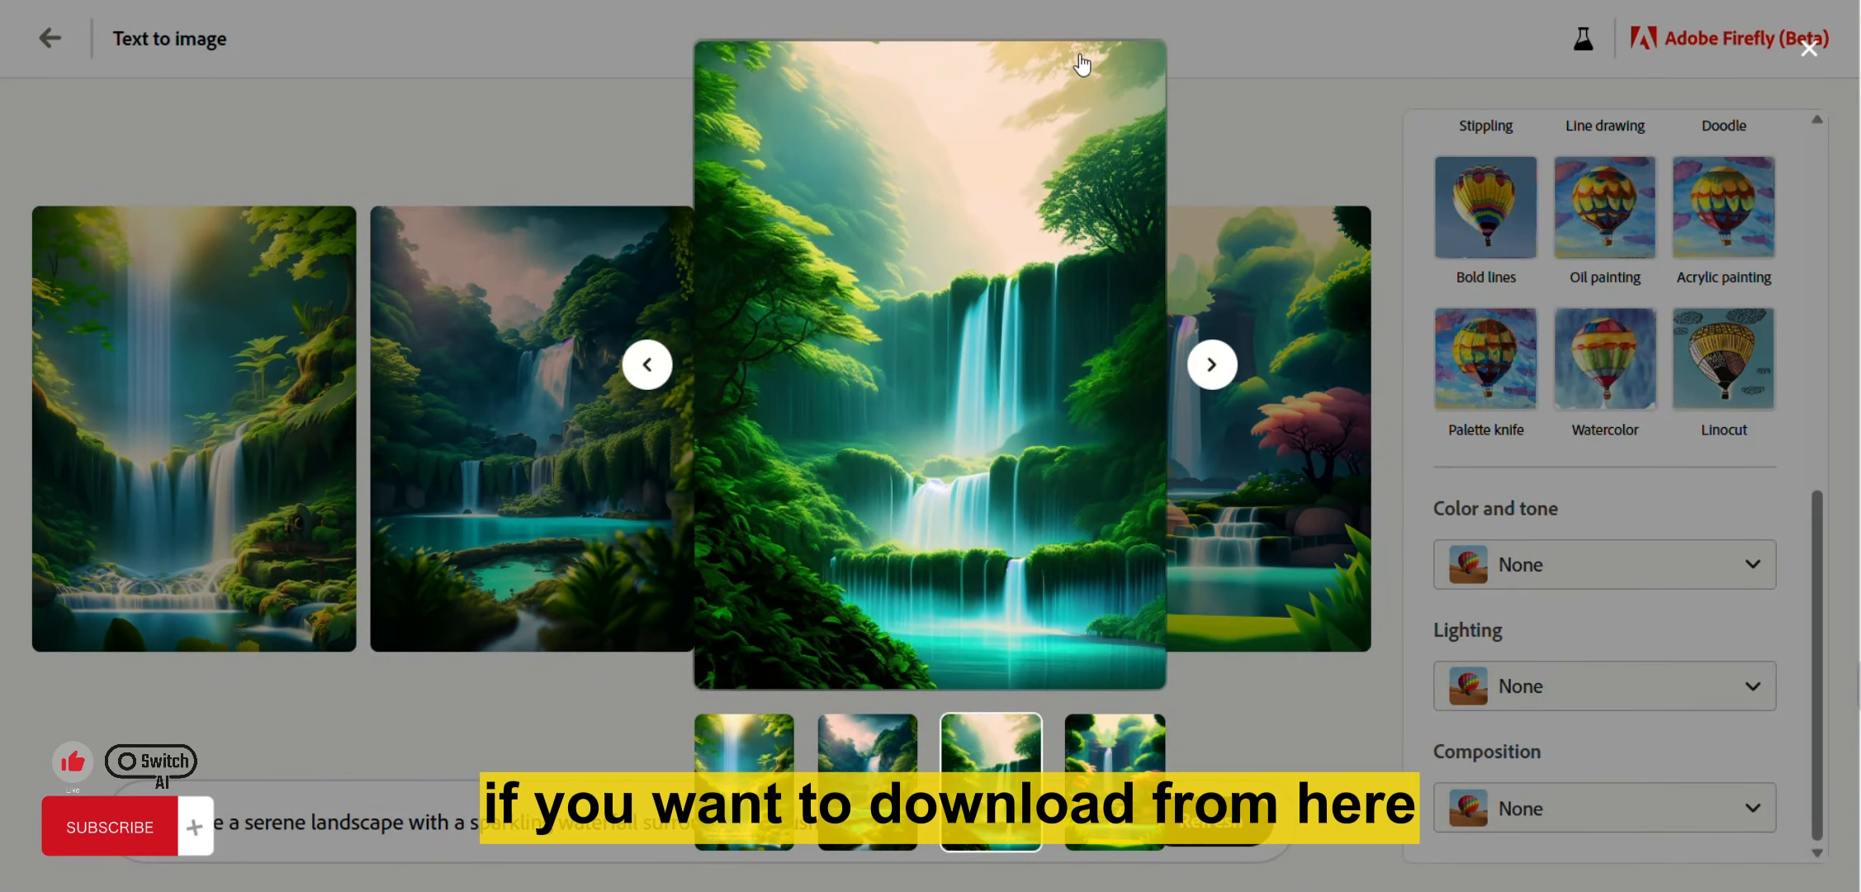
pyautogui.click(1219, 125)
# Download the third waterfall image, accepting the Content Credentials notice, then return to the results.
pyautogui.moveTo(962, 235)
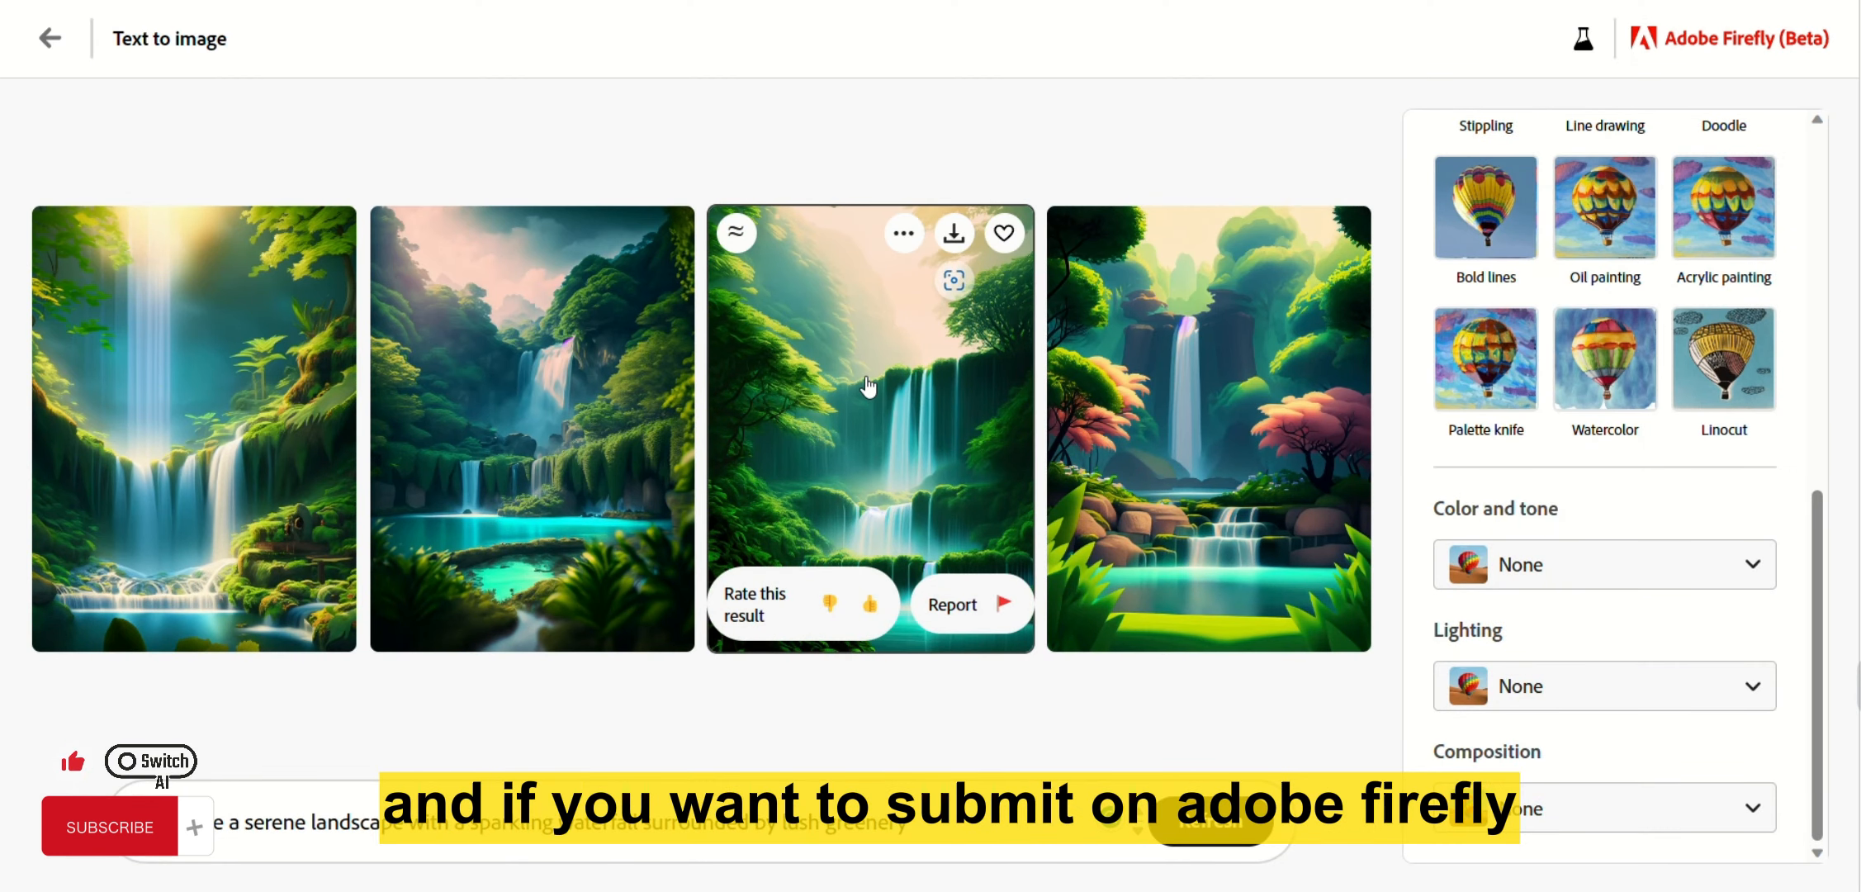
pyautogui.click(905, 233)
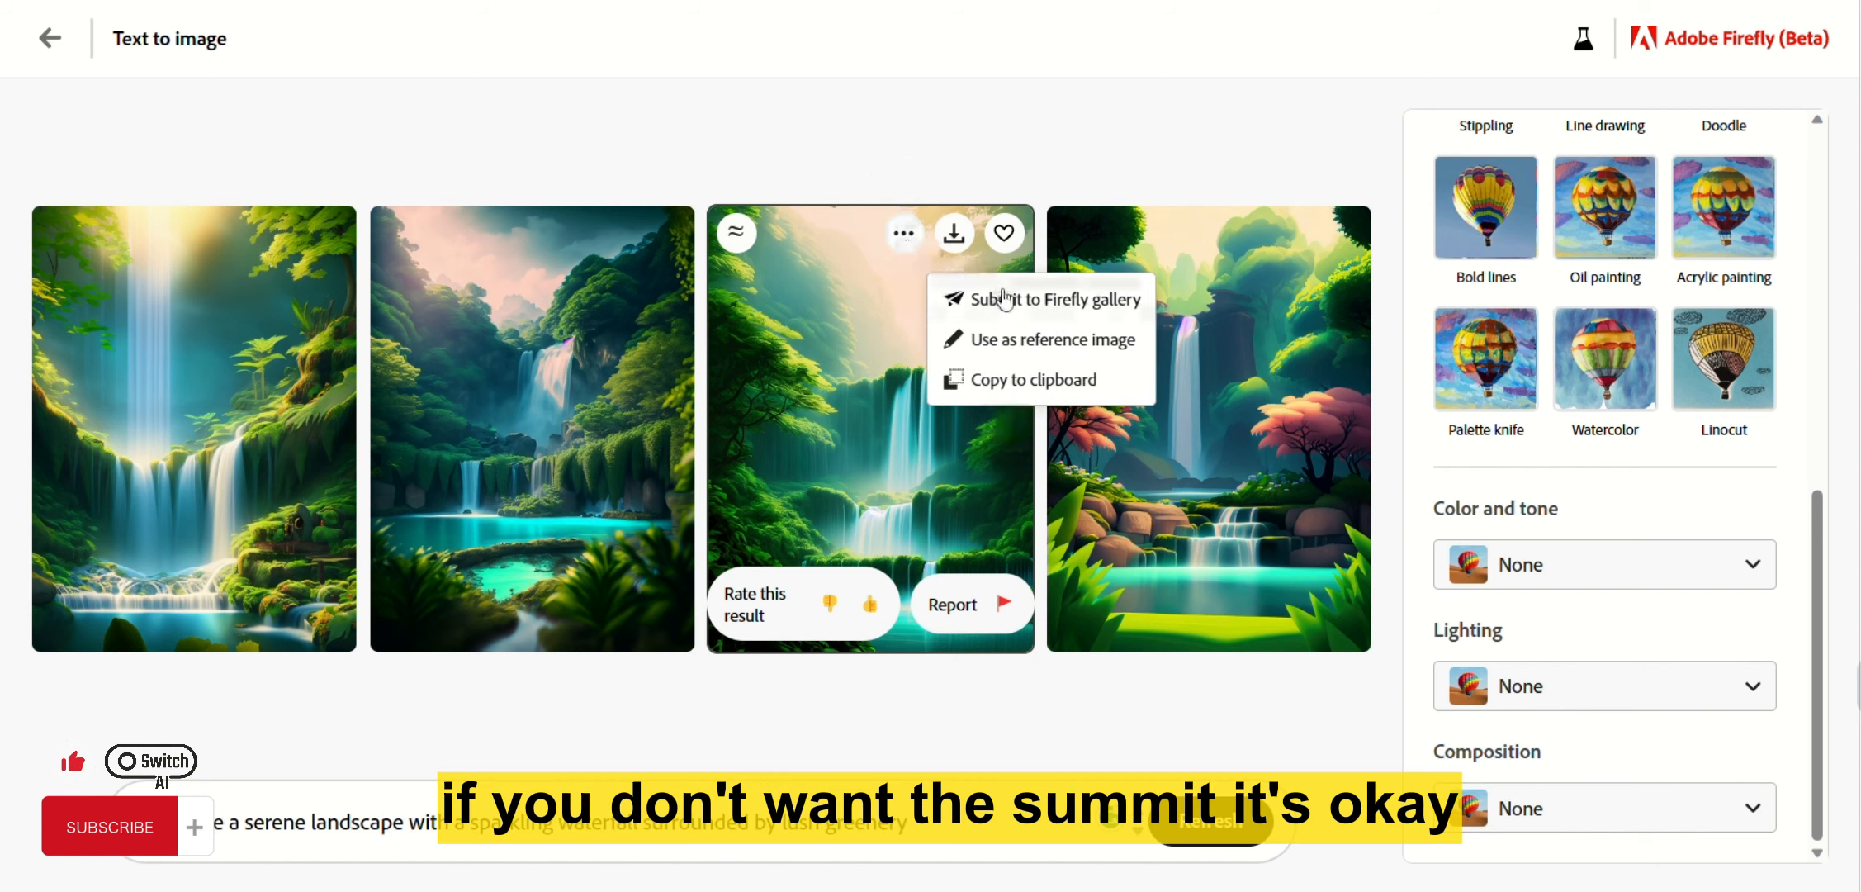
pyautogui.click(956, 235)
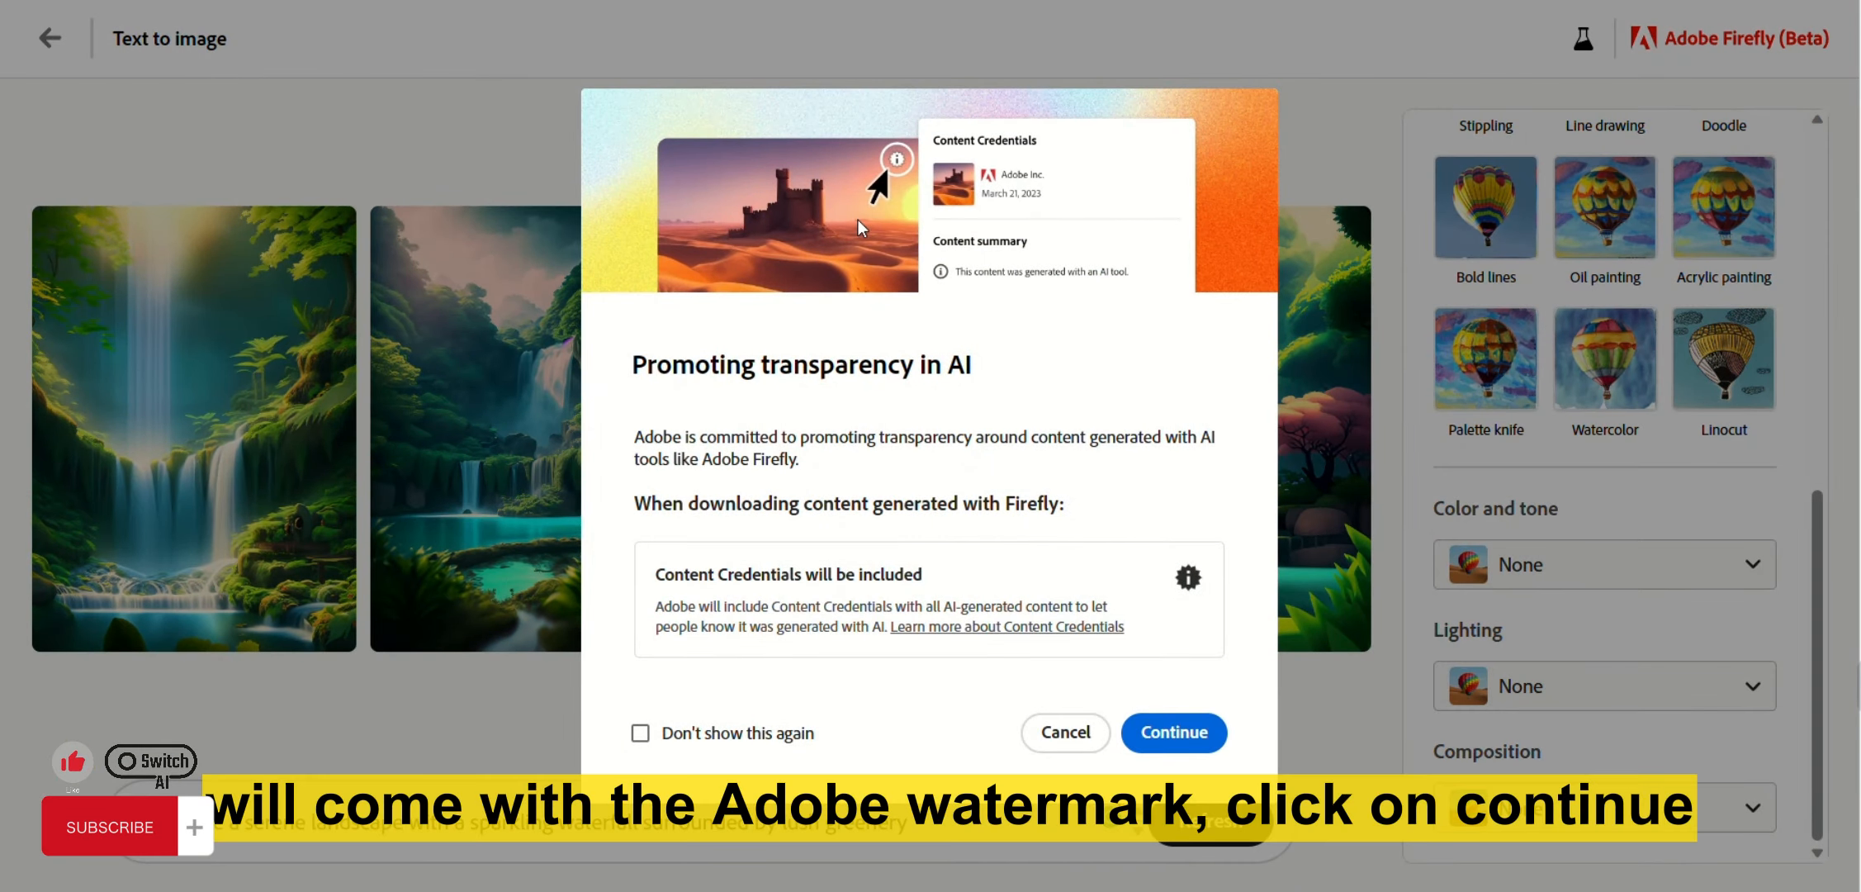
pyautogui.click(1174, 732)
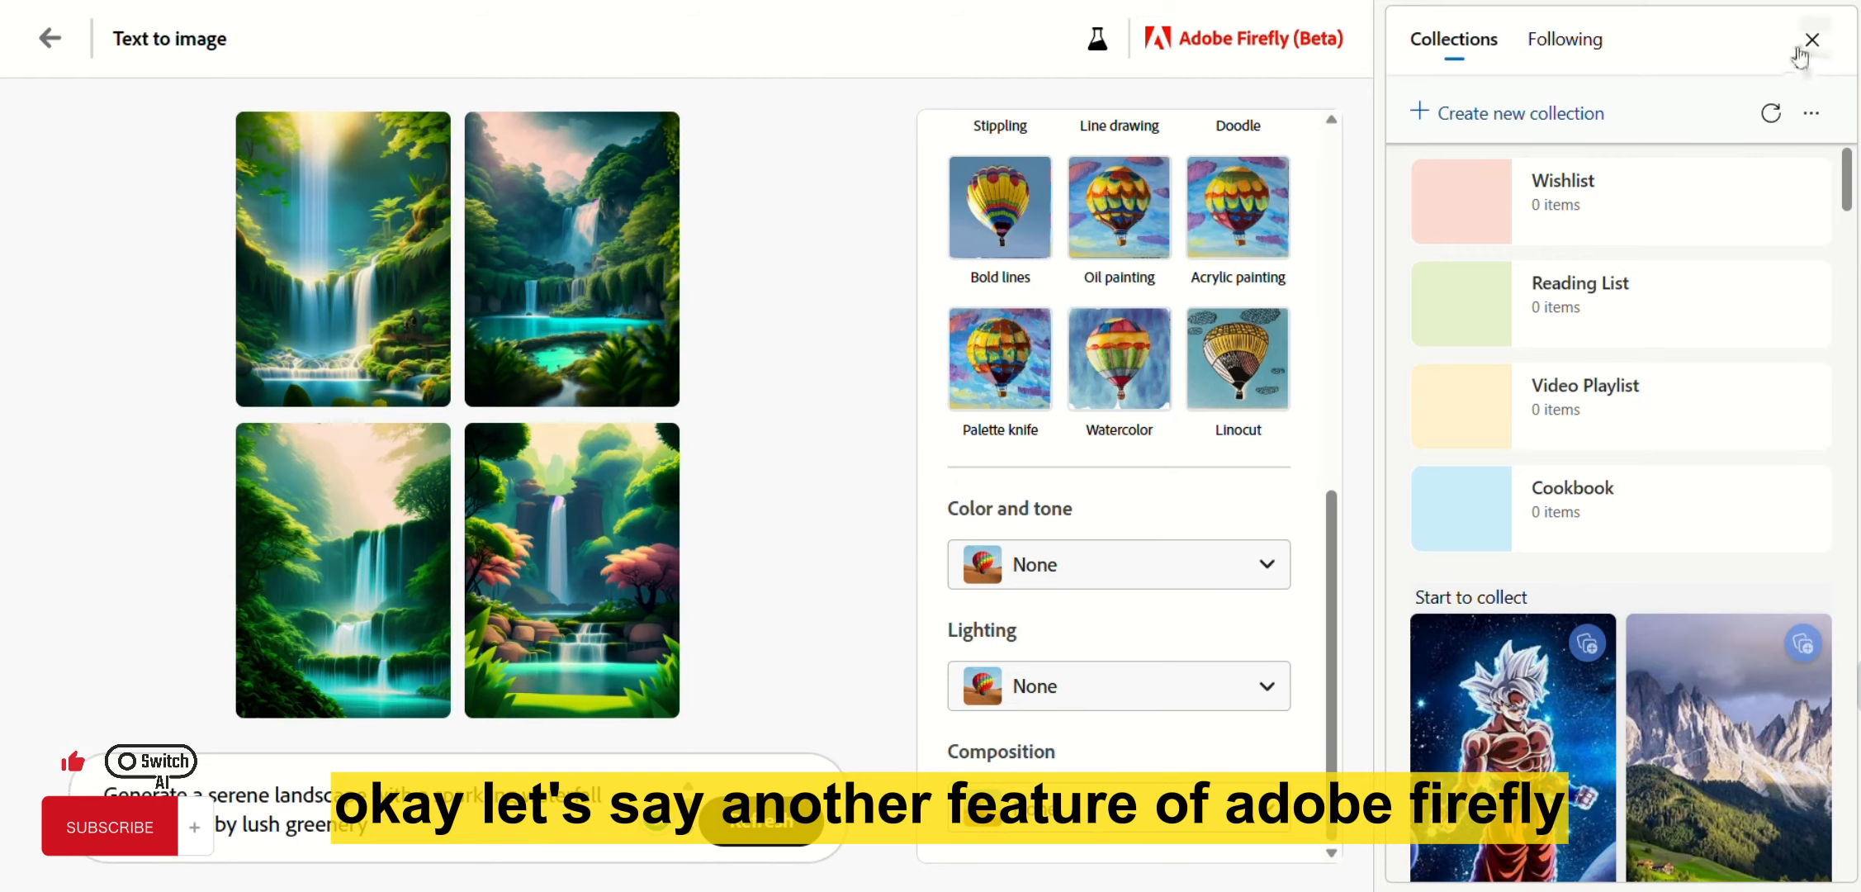
pyautogui.click(1804, 56)
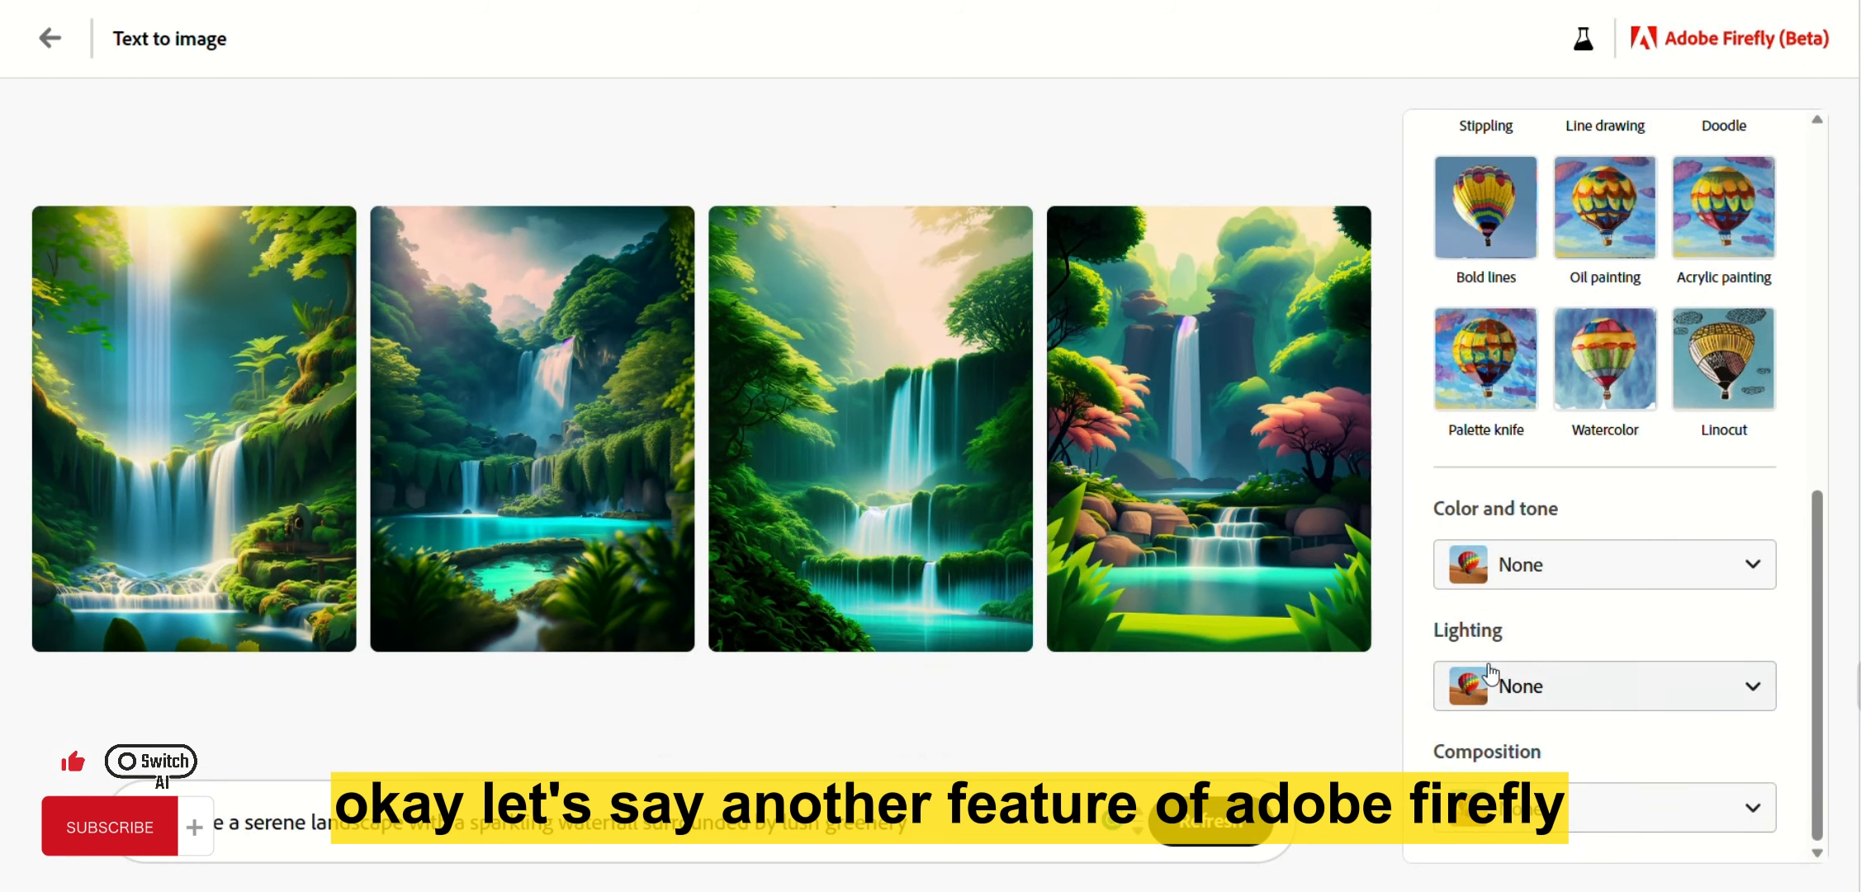
# Return to the Firefly home page and open the Text effects generator.
pyautogui.click(48, 40)
pyautogui.scroll(-20, 894, 540)
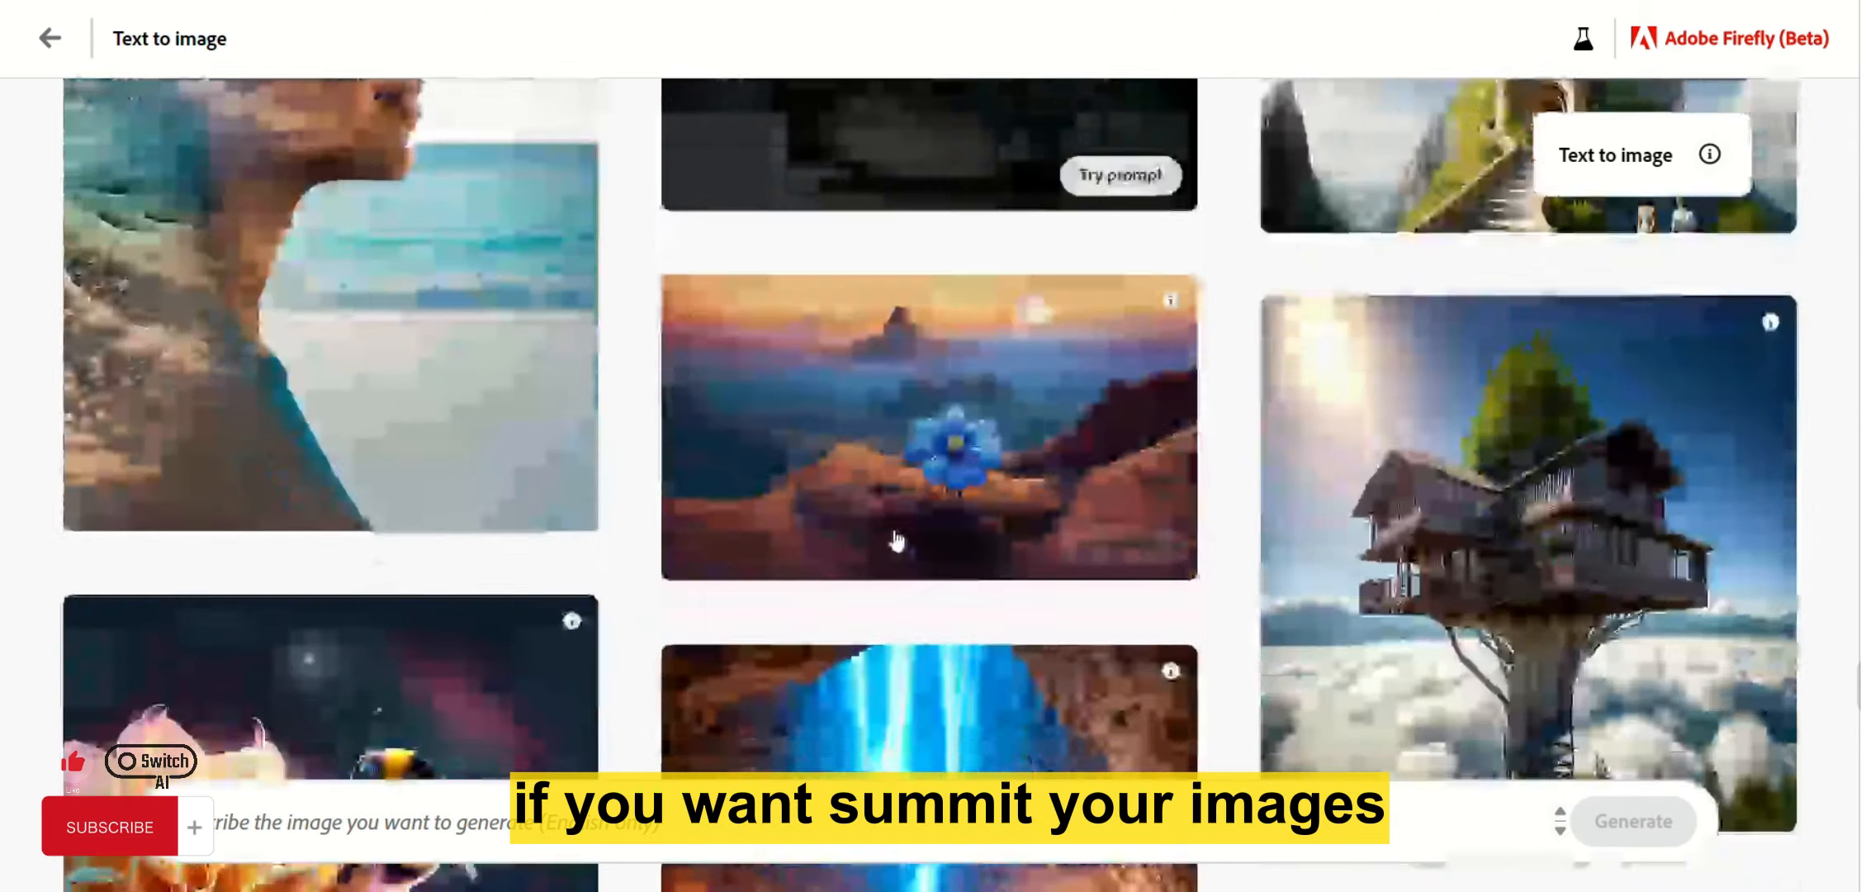
pyautogui.scroll(10, 624, 264)
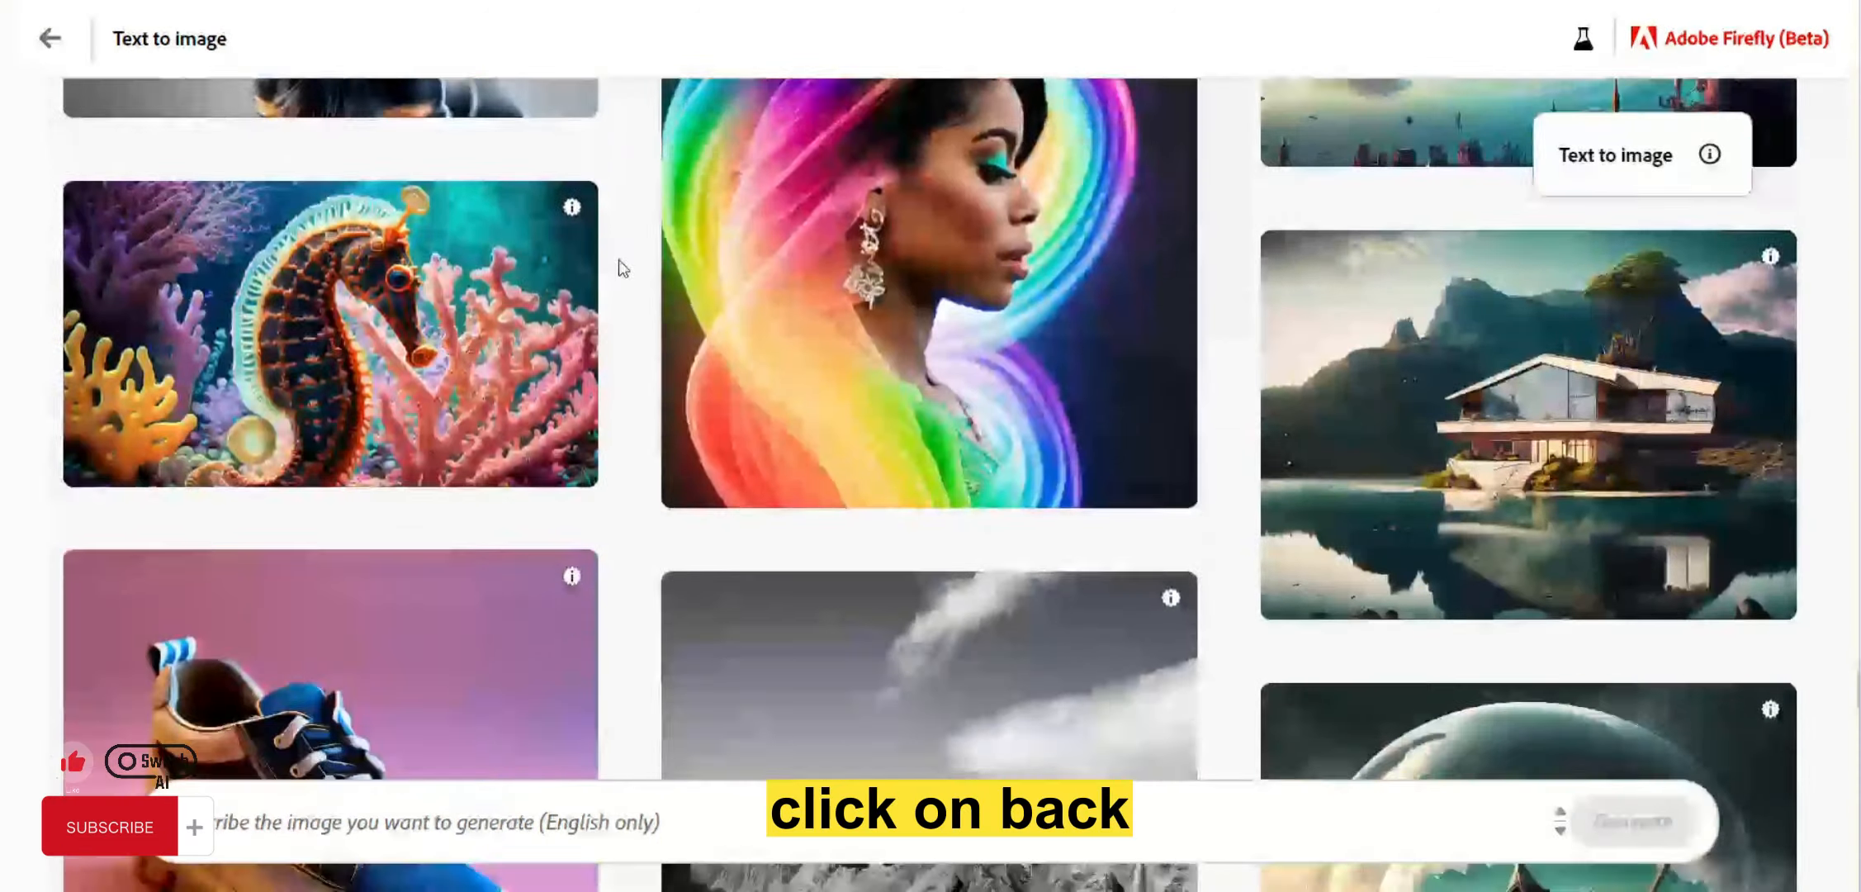
pyautogui.click(50, 38)
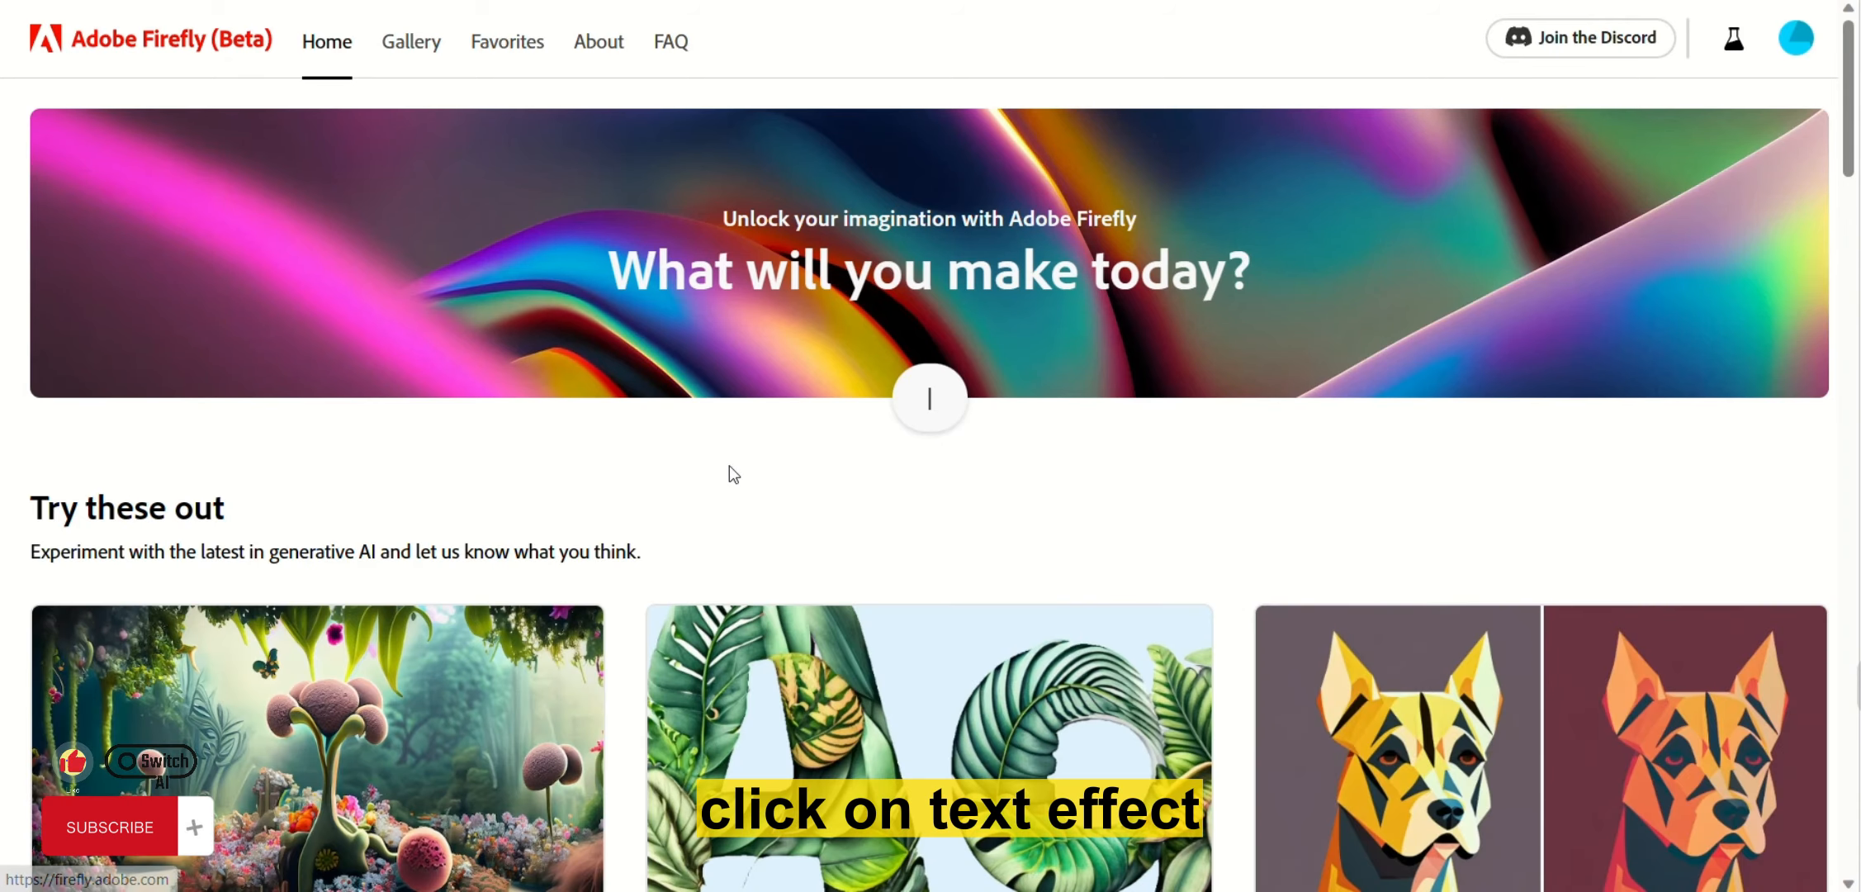
pyautogui.scroll(-5, 731, 473)
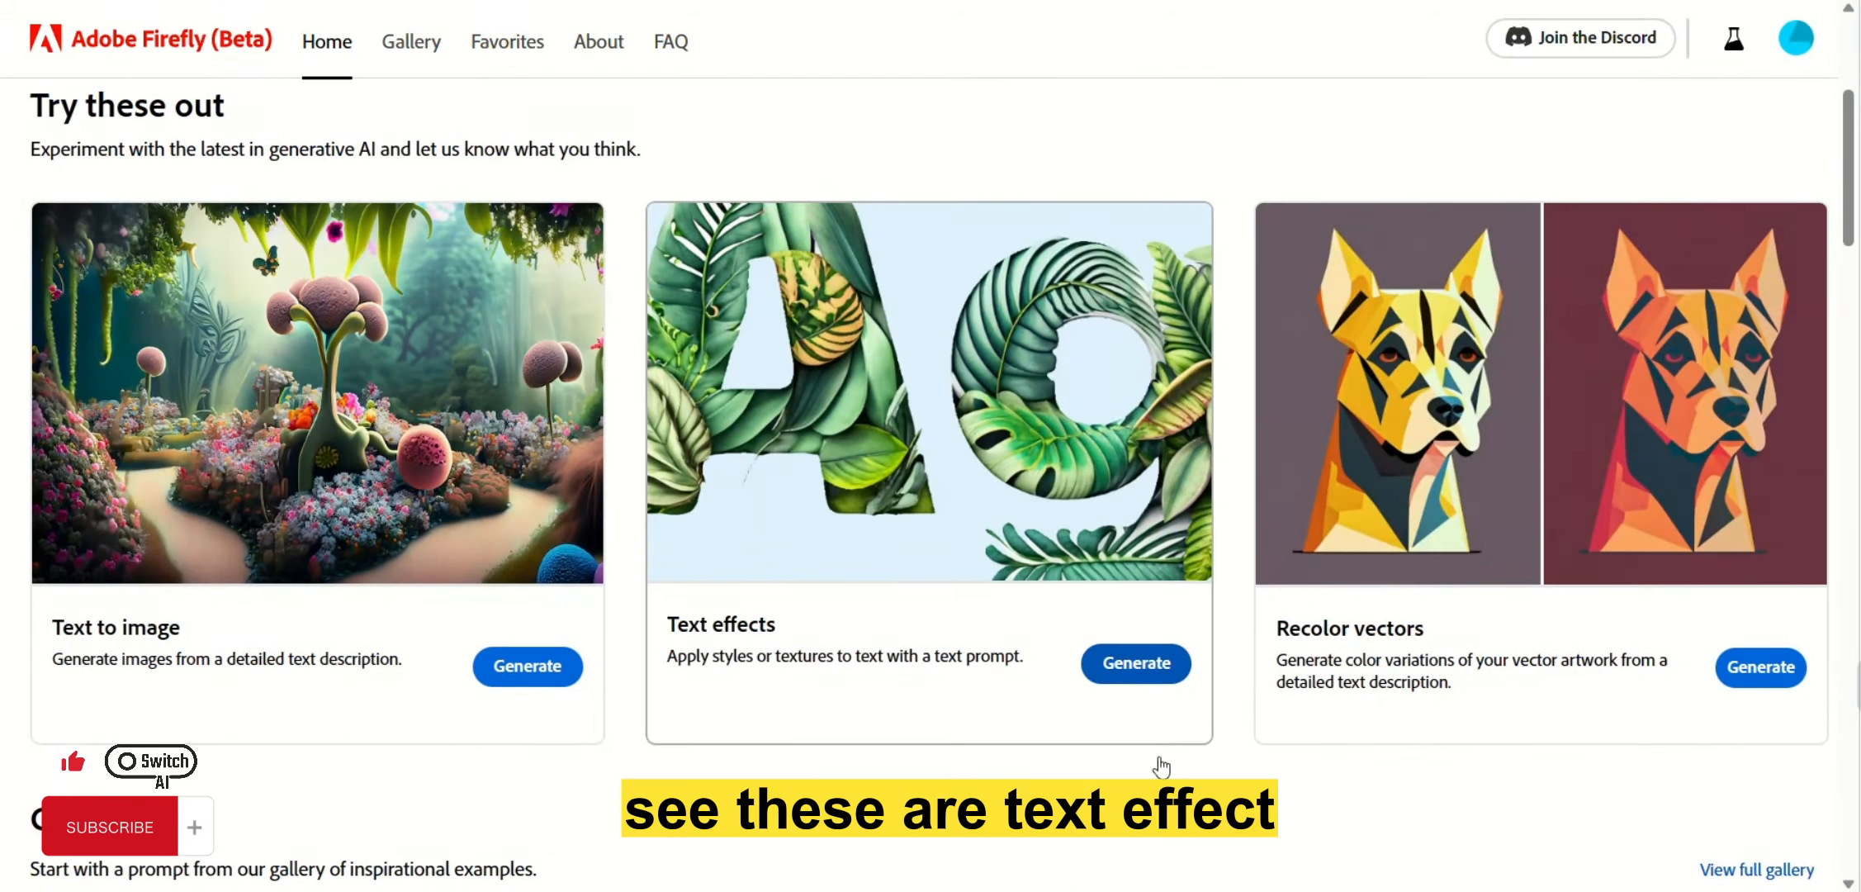
pyautogui.click(1137, 664)
pyautogui.scroll(-15, 1237, 436)
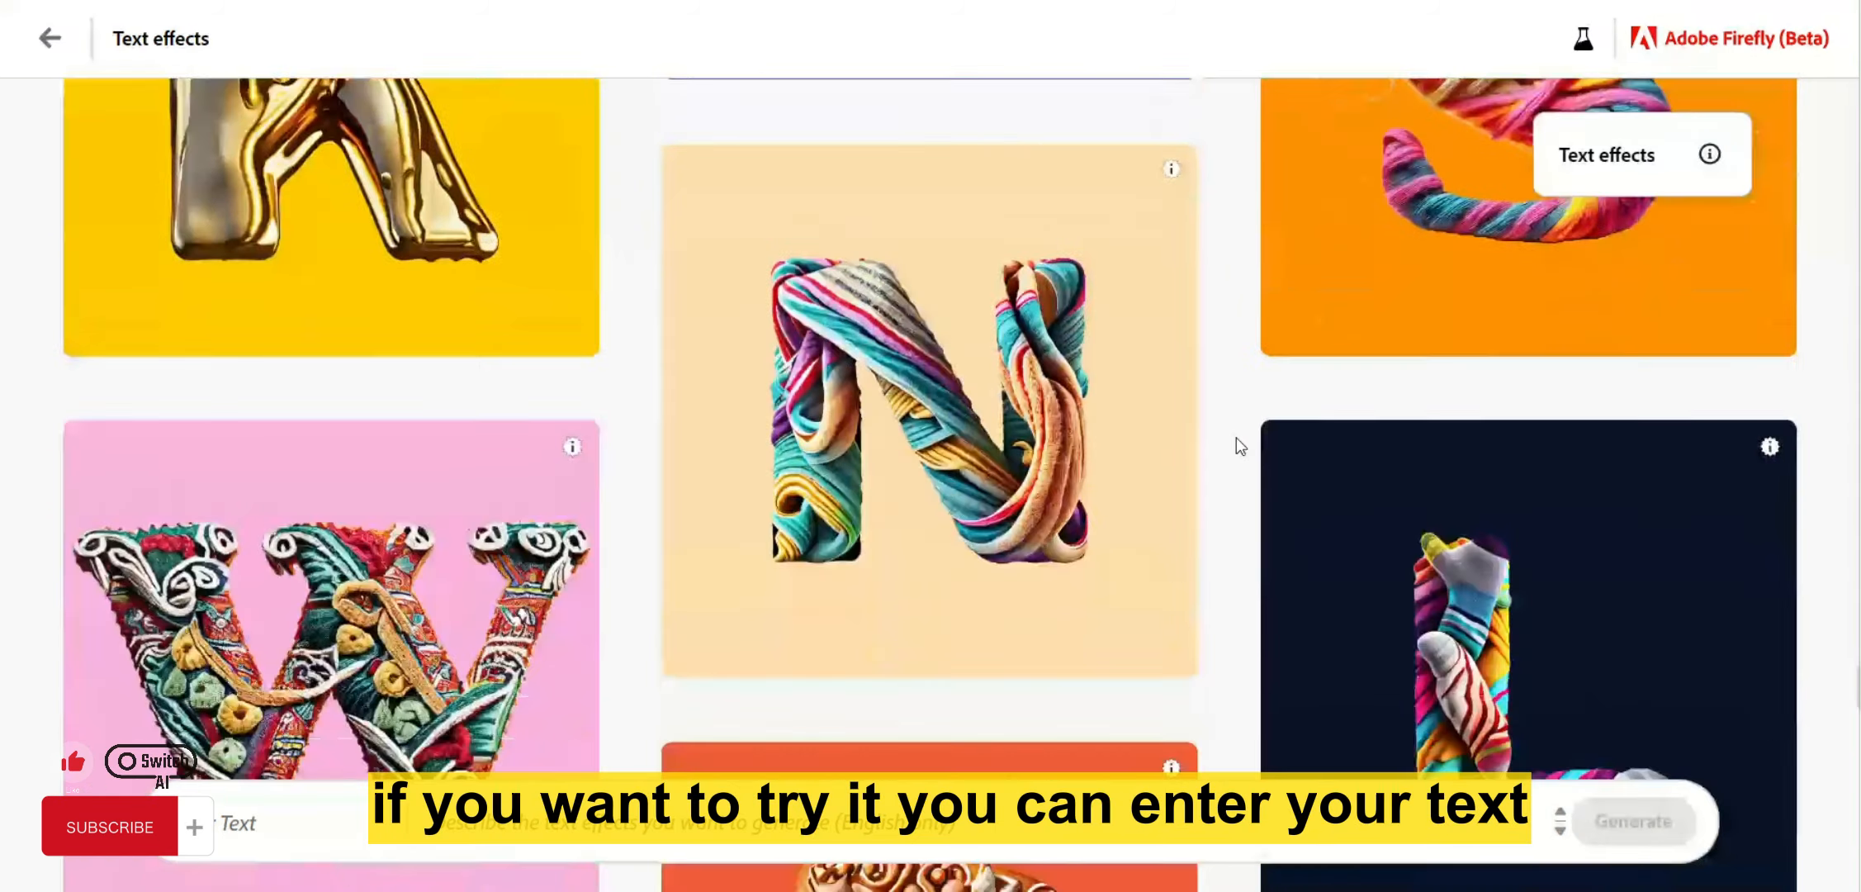
pyautogui.scroll(20, 1236, 436)
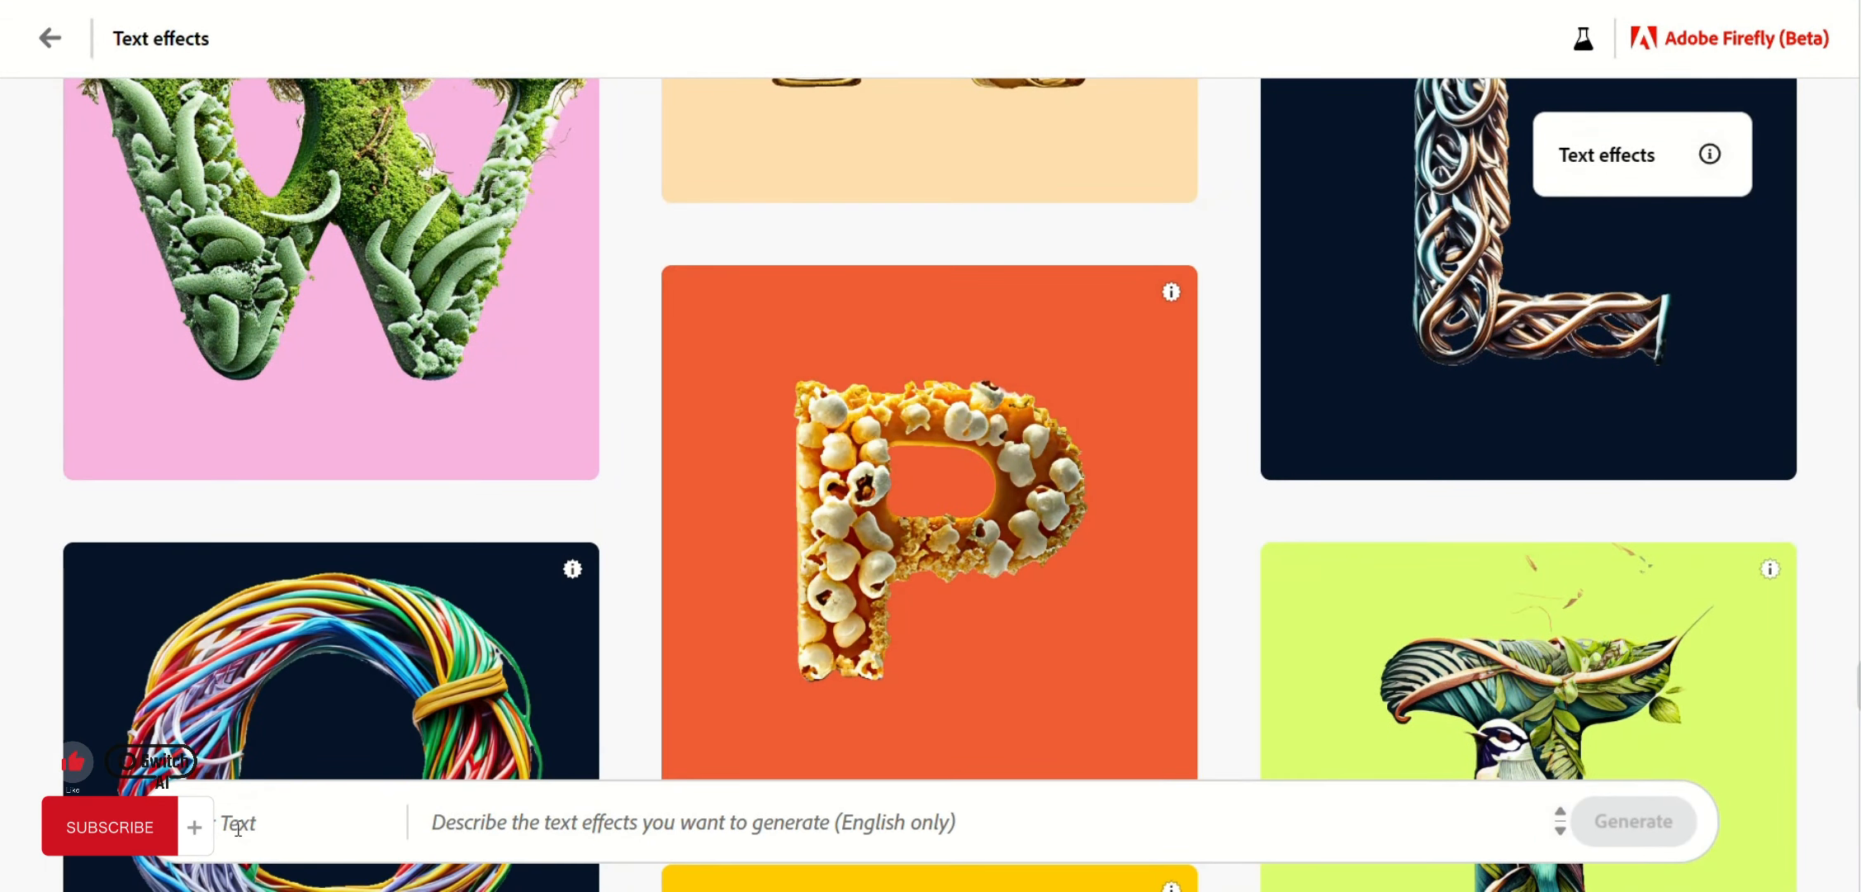
# Generate 'Switch AI' as a text effect with the prompt 'a firefly bird'.
pyautogui.click(238, 828)
pyautogui.write('Swit')
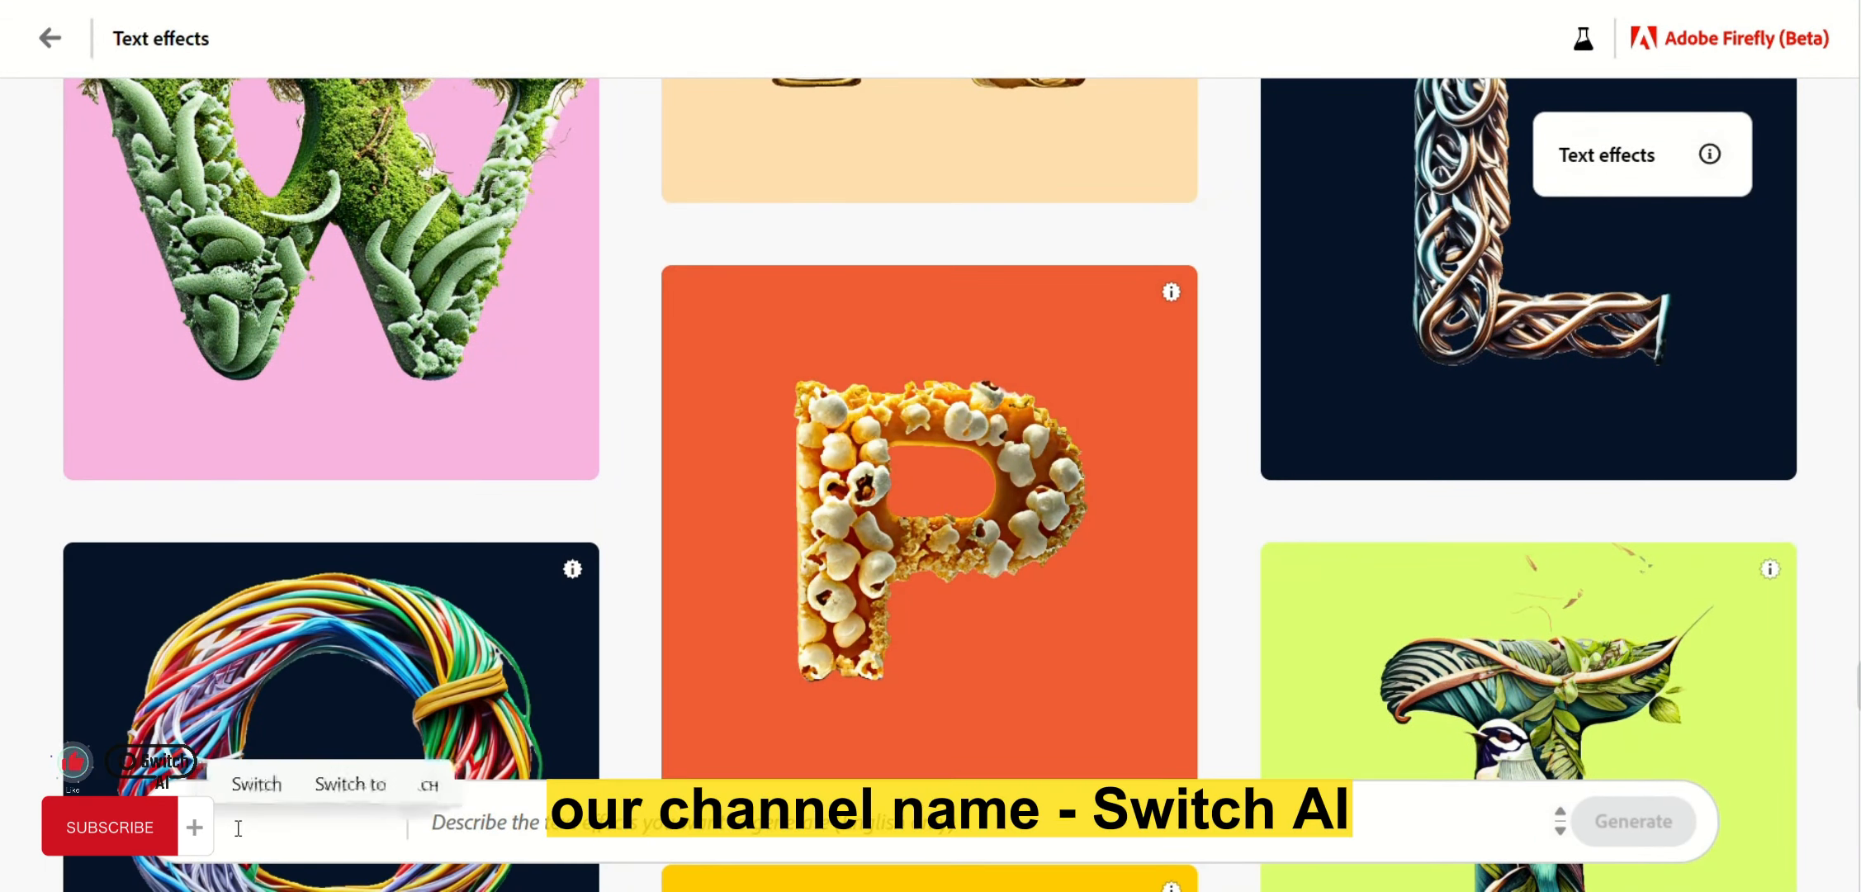
pyautogui.write('ch AI')
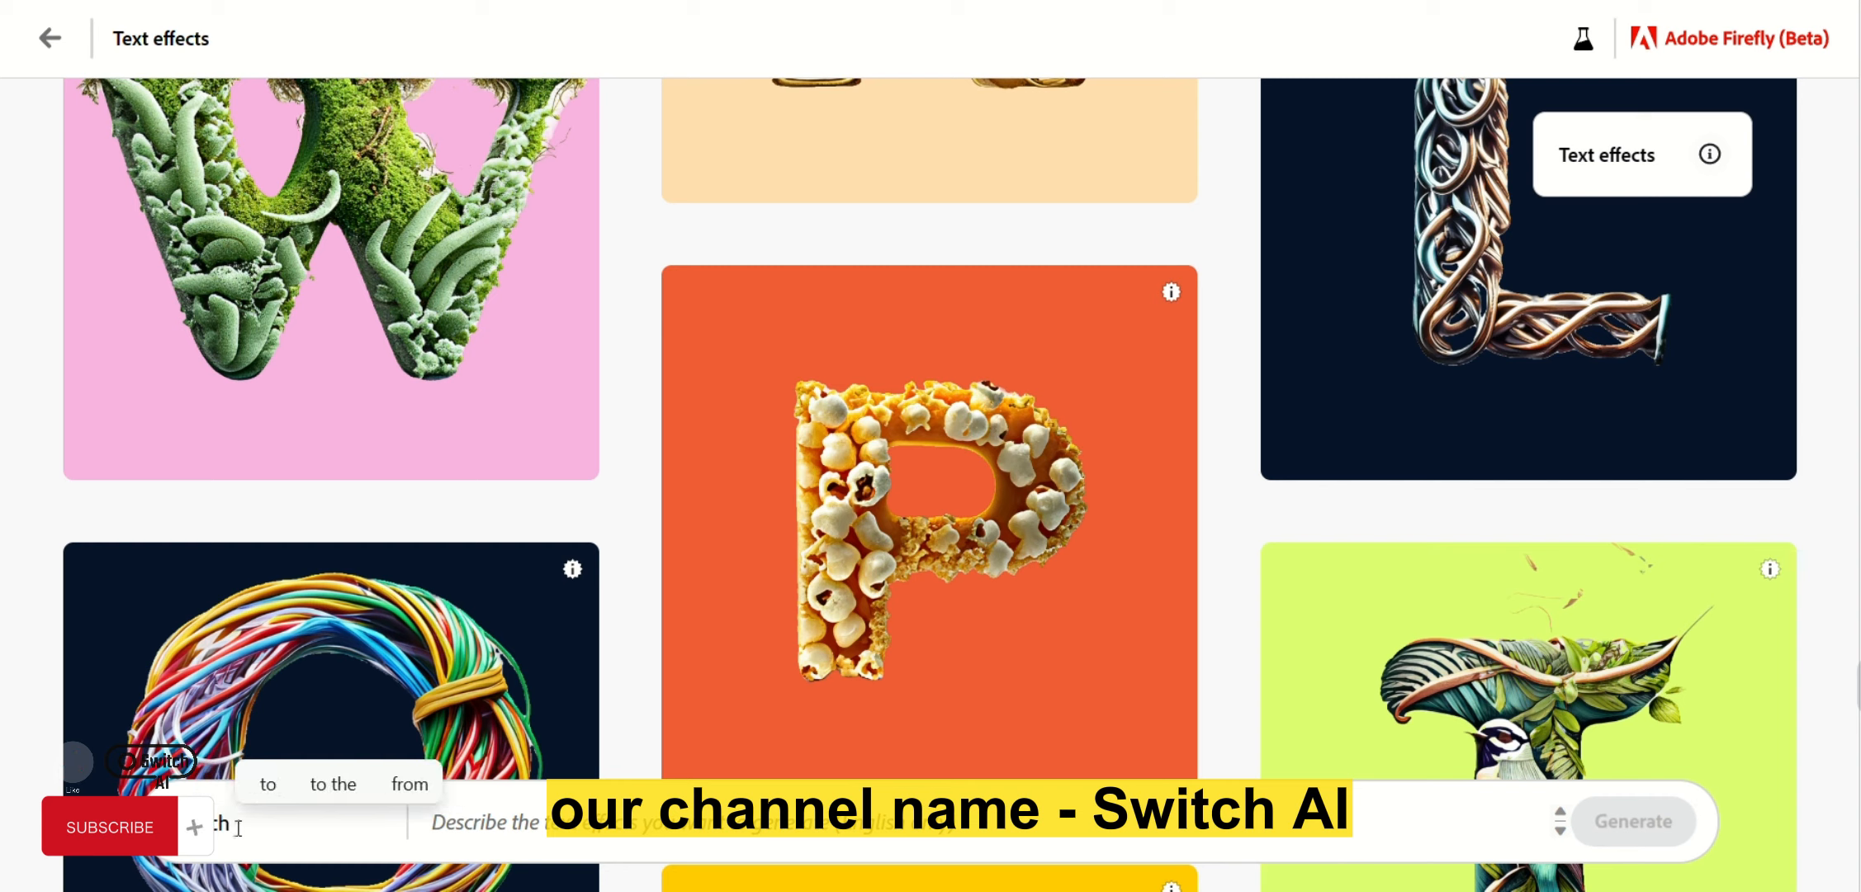
pyautogui.click(935, 809)
pyautogui.write('a fi')
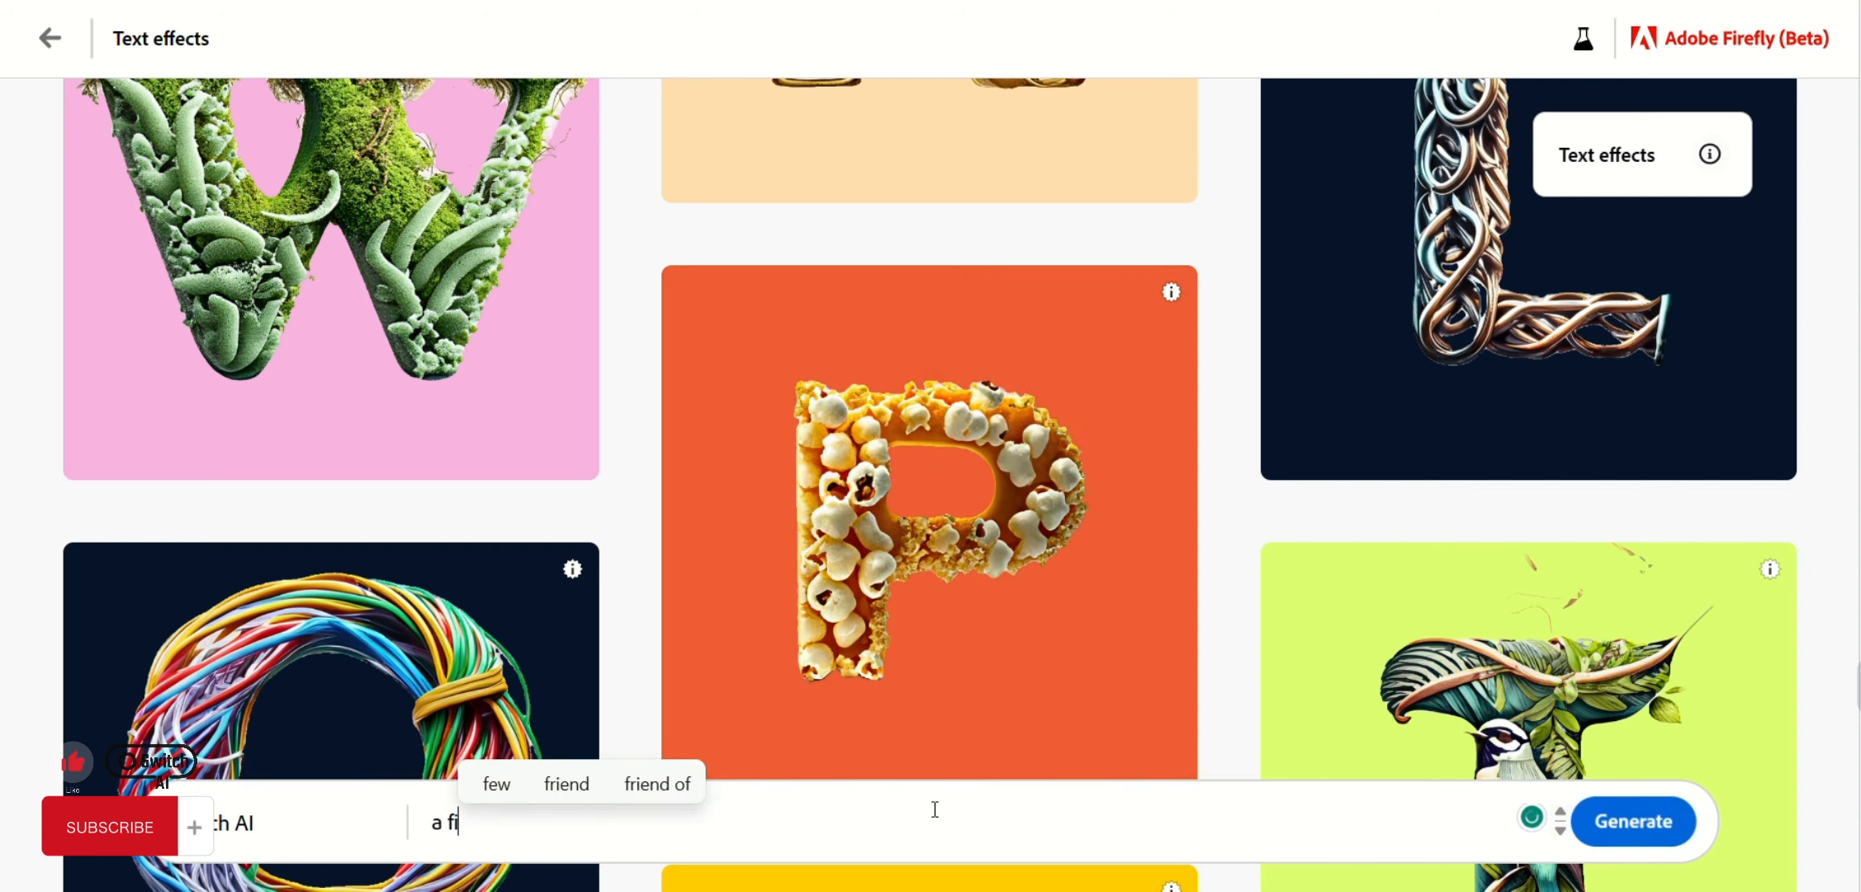
pyautogui.write('refly bird')
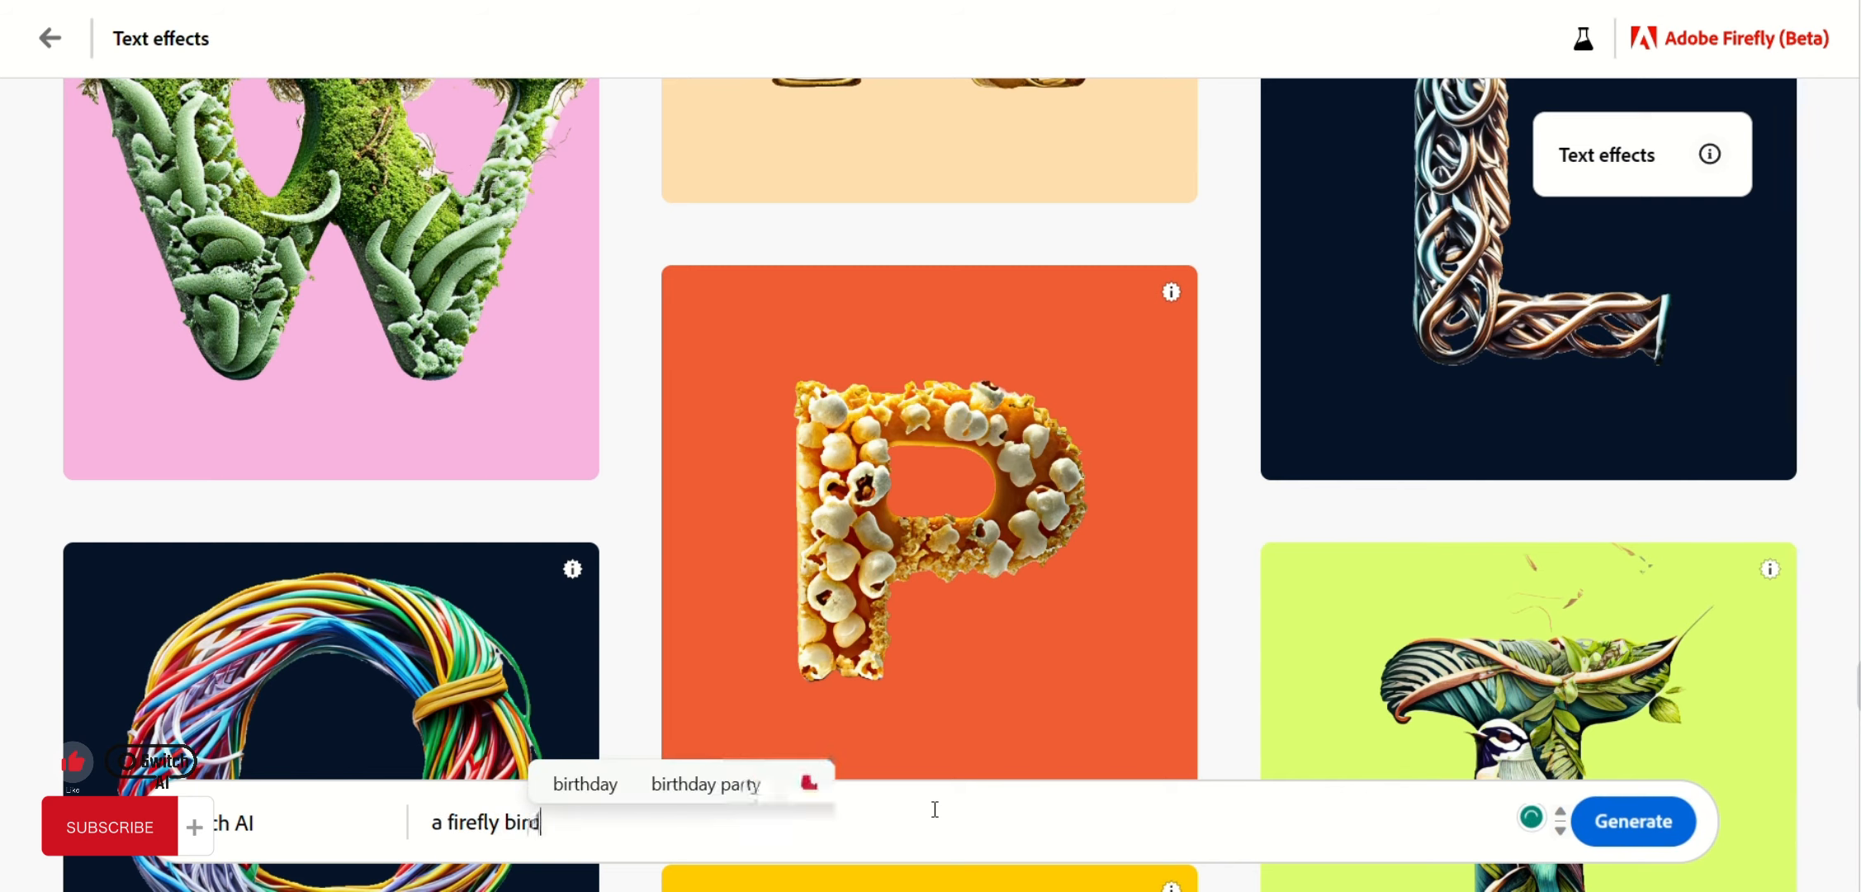
pyautogui.press('Return')
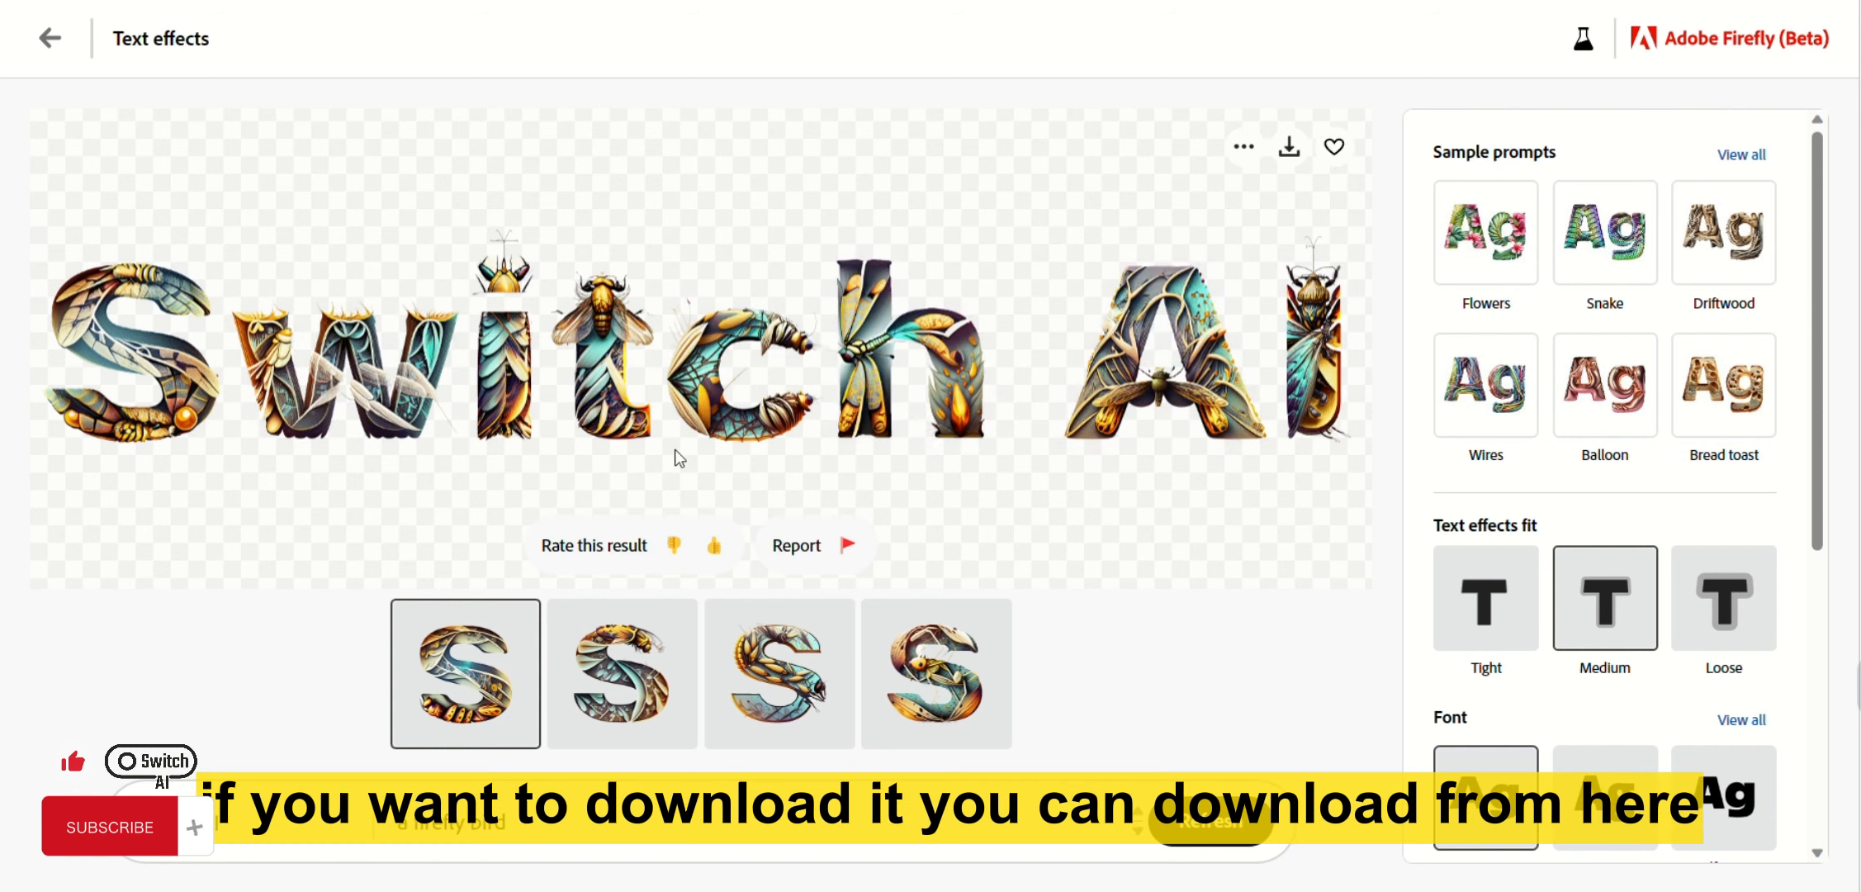
# Download the 'Switch AI' text effect, accepting the Content Credentials notice.
pyautogui.click(1287, 151)
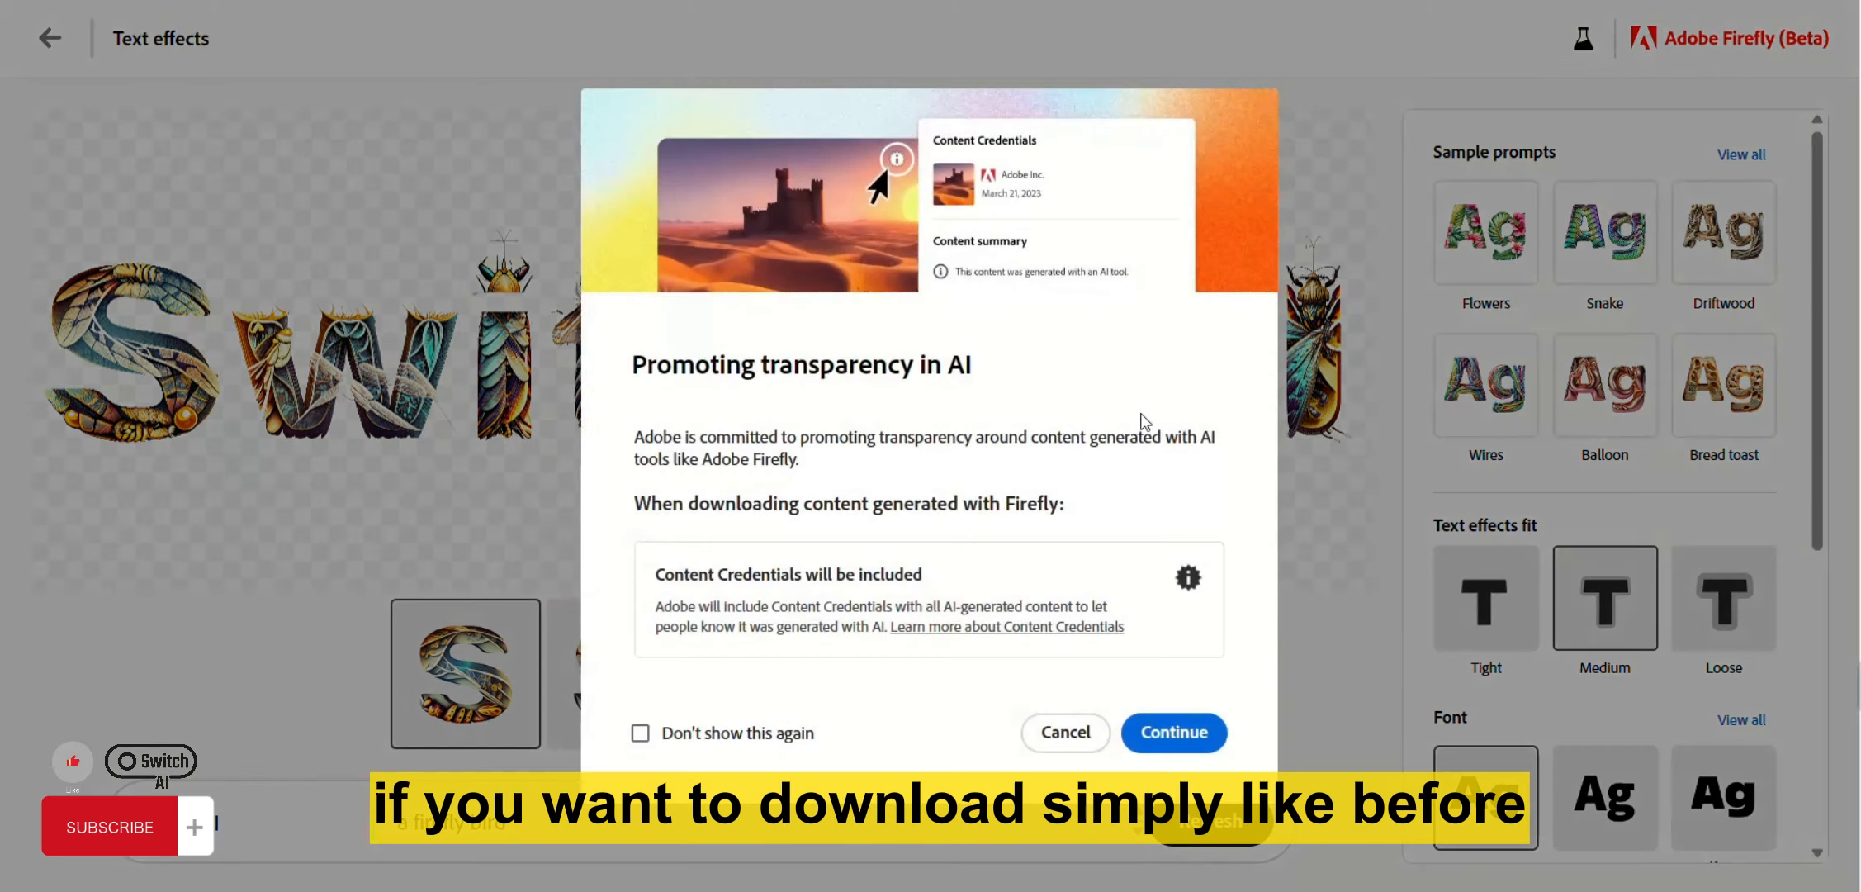
pyautogui.click(1175, 736)
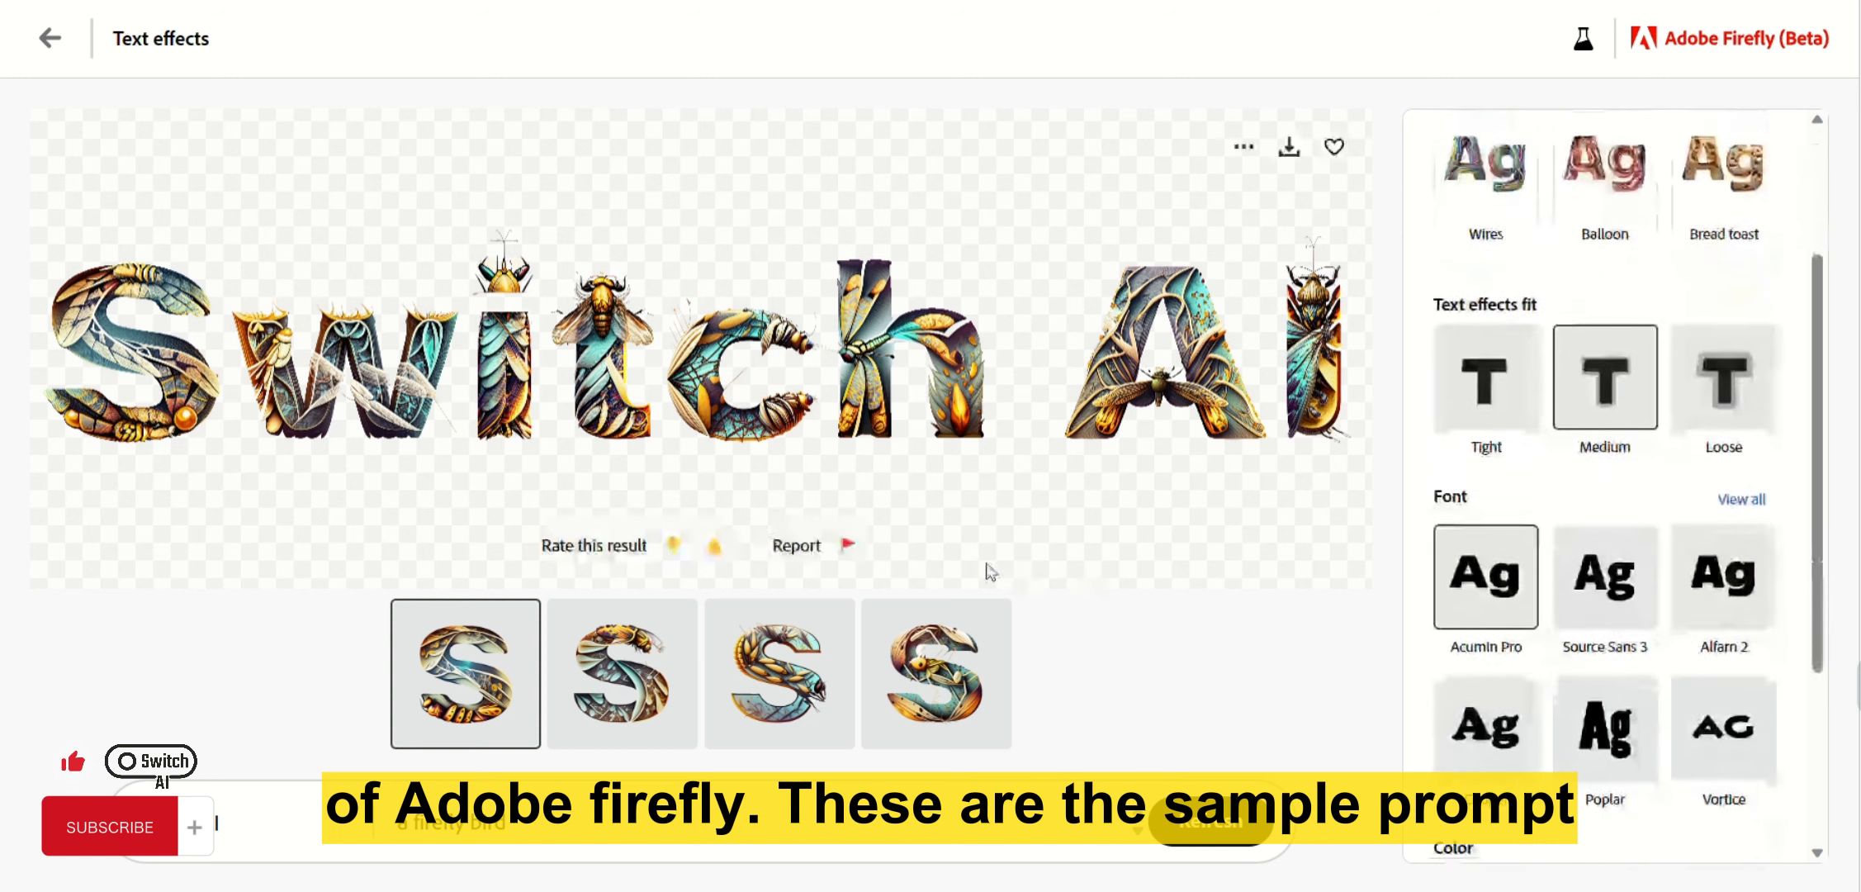
pyautogui.scroll(-2, 1569, 495)
pyautogui.scroll(4, 1505, 535)
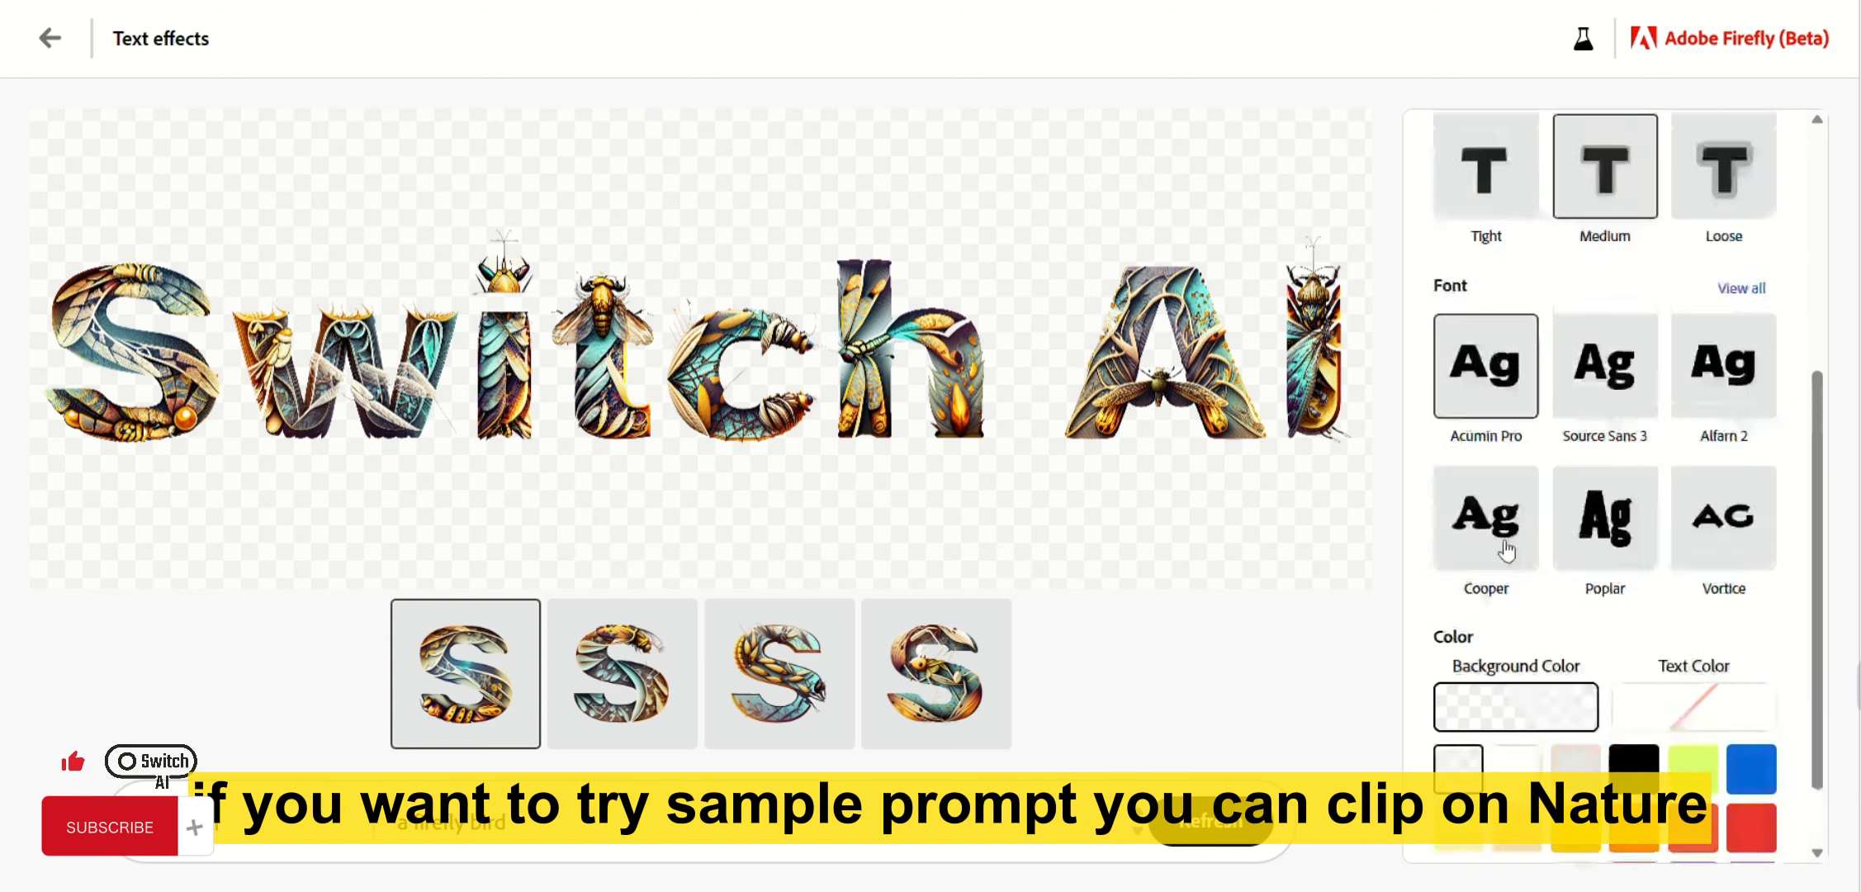
# Open the full sample prompt list and apply the Flowers sample to the Switch AI letters.
pyautogui.click(1762, 156)
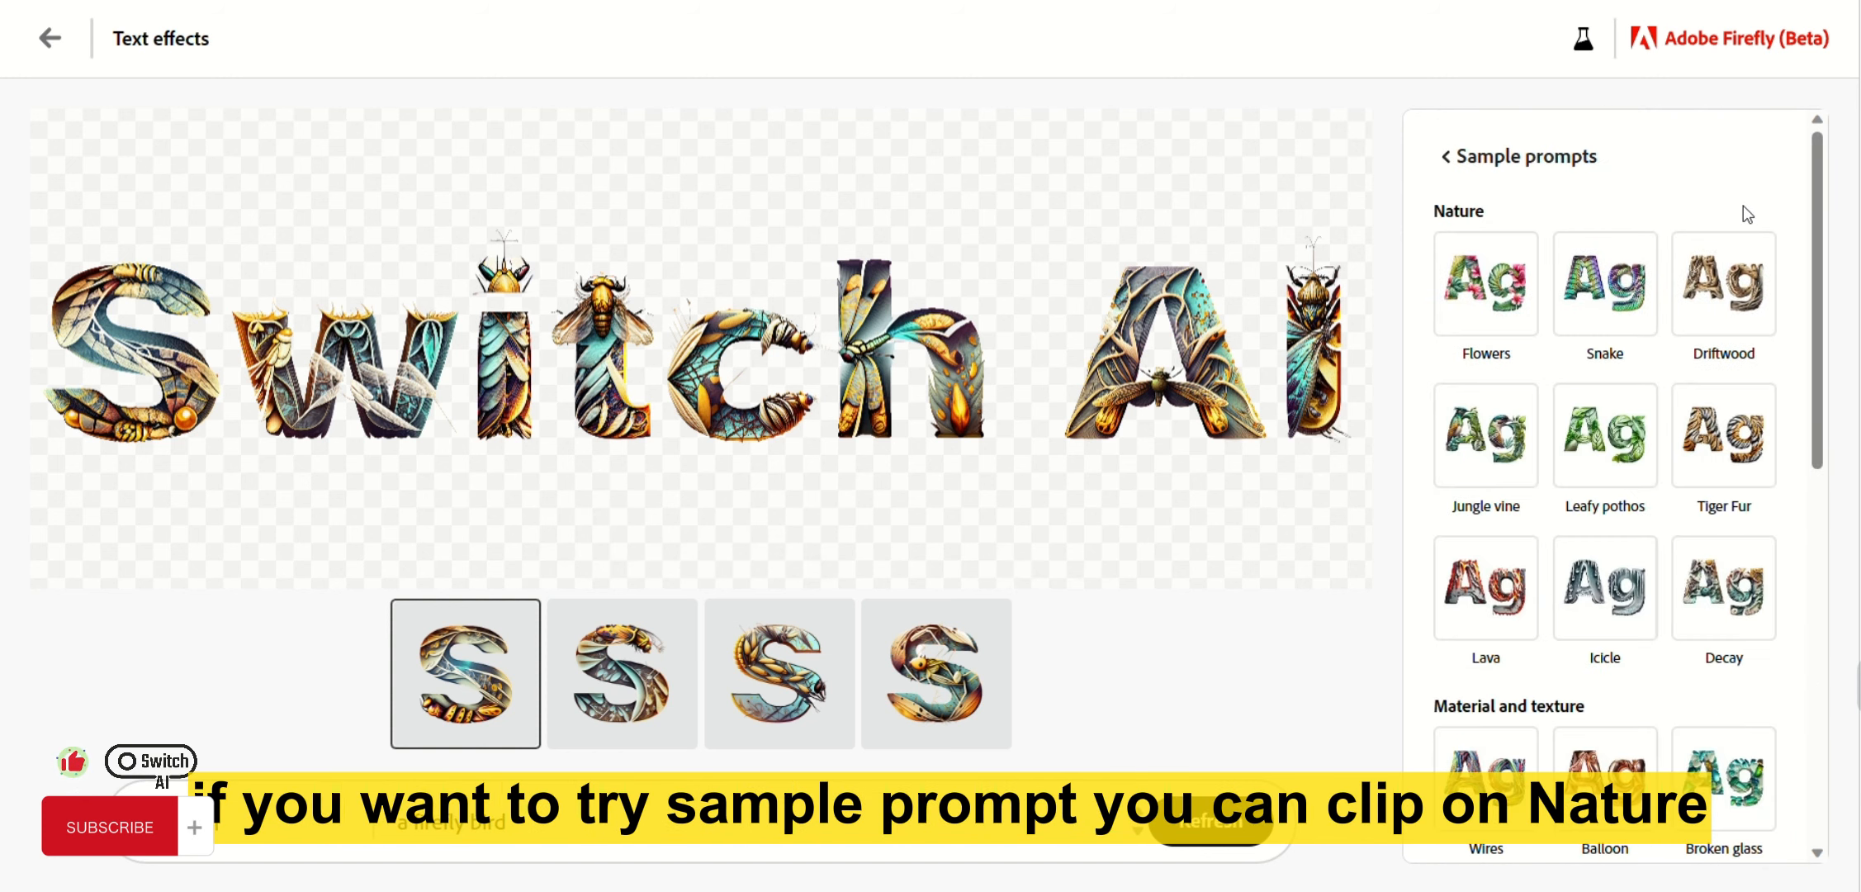
pyautogui.click(1504, 308)
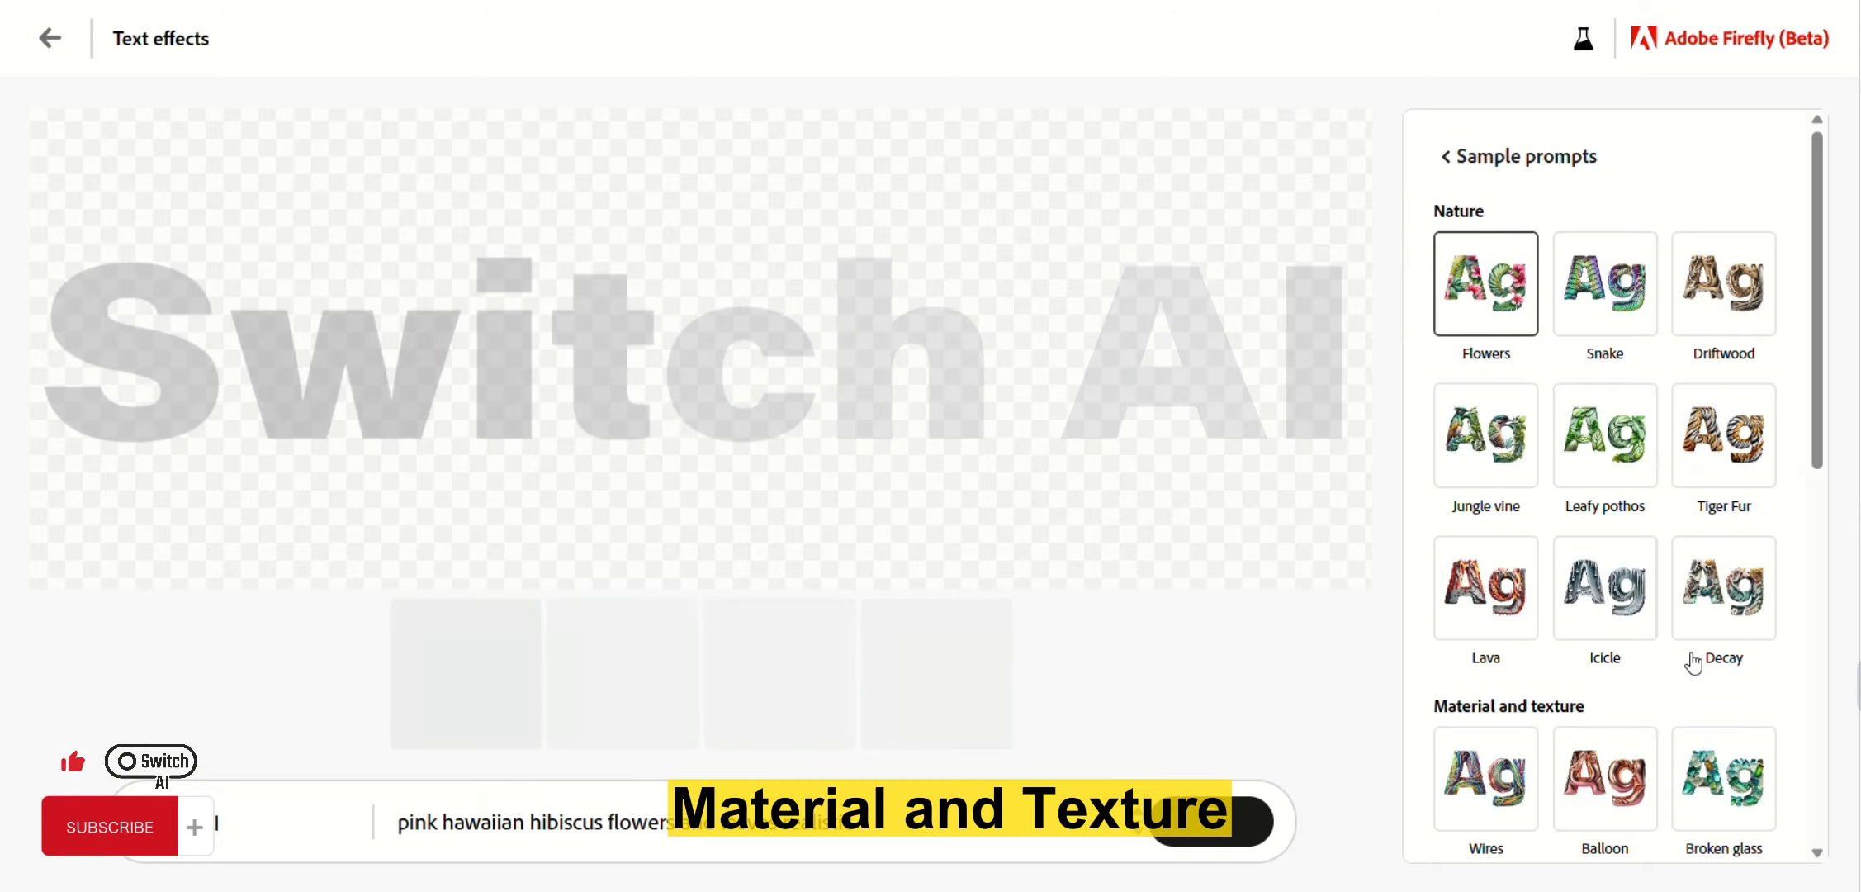
pyautogui.scroll(-2, 1662, 604)
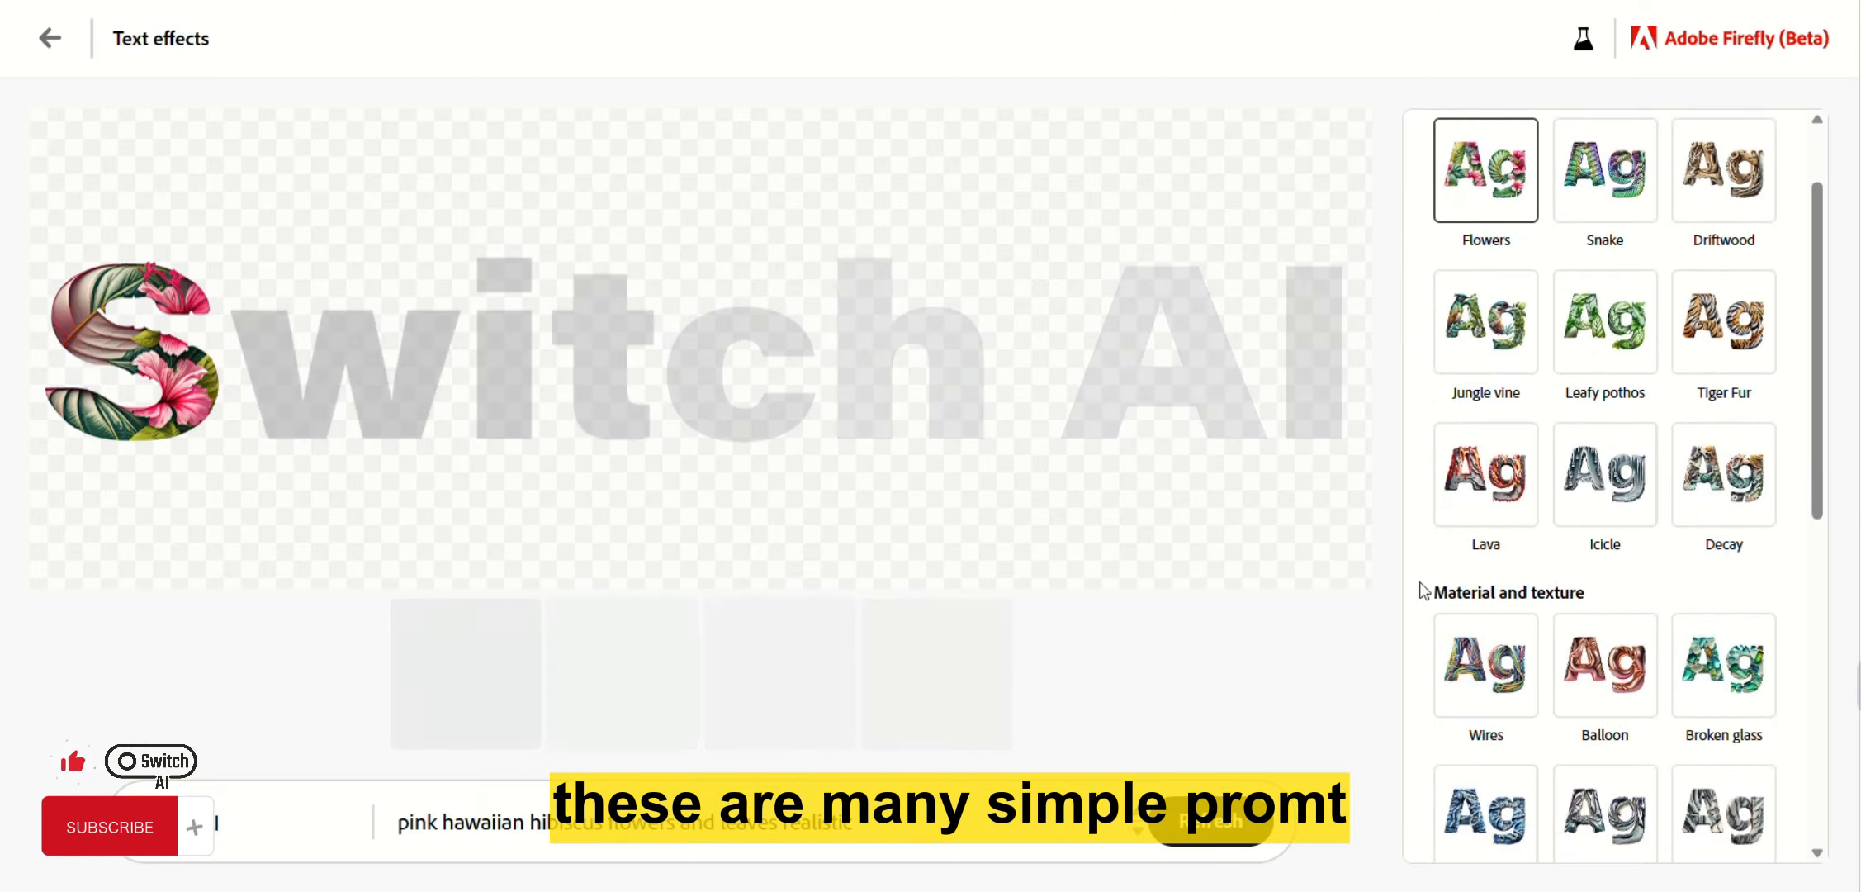
pyautogui.scroll(-4, 1614, 393)
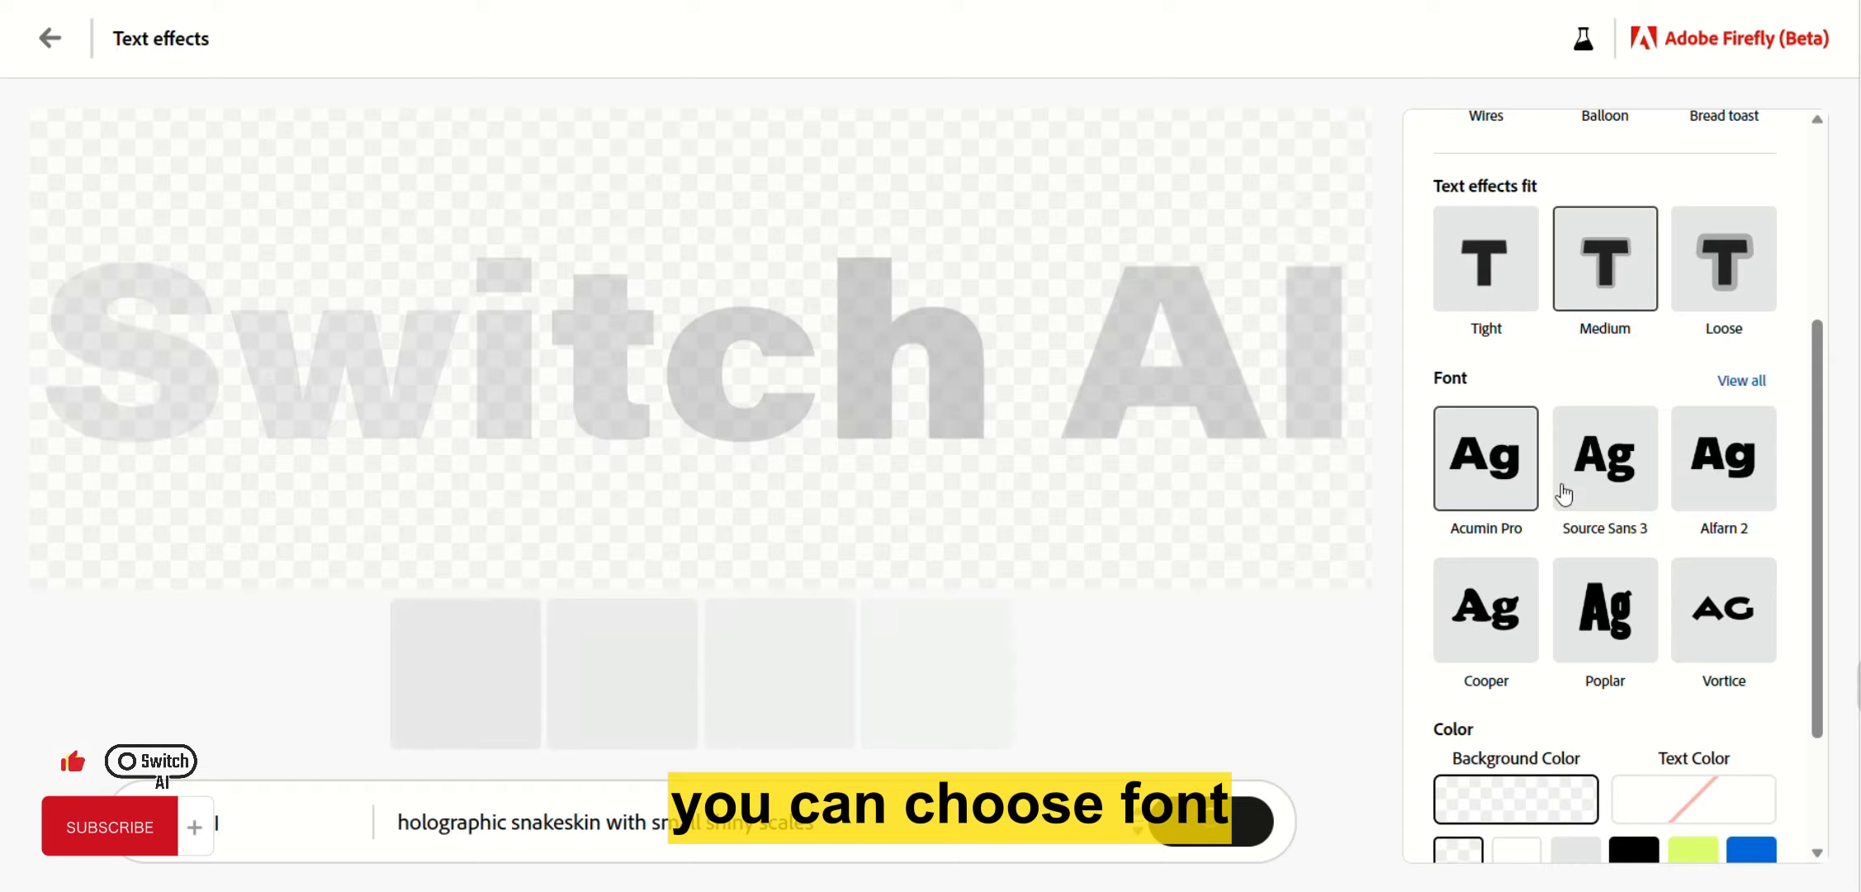
pyautogui.scroll(-2, 1575, 471)
pyautogui.scroll(4, 1576, 471)
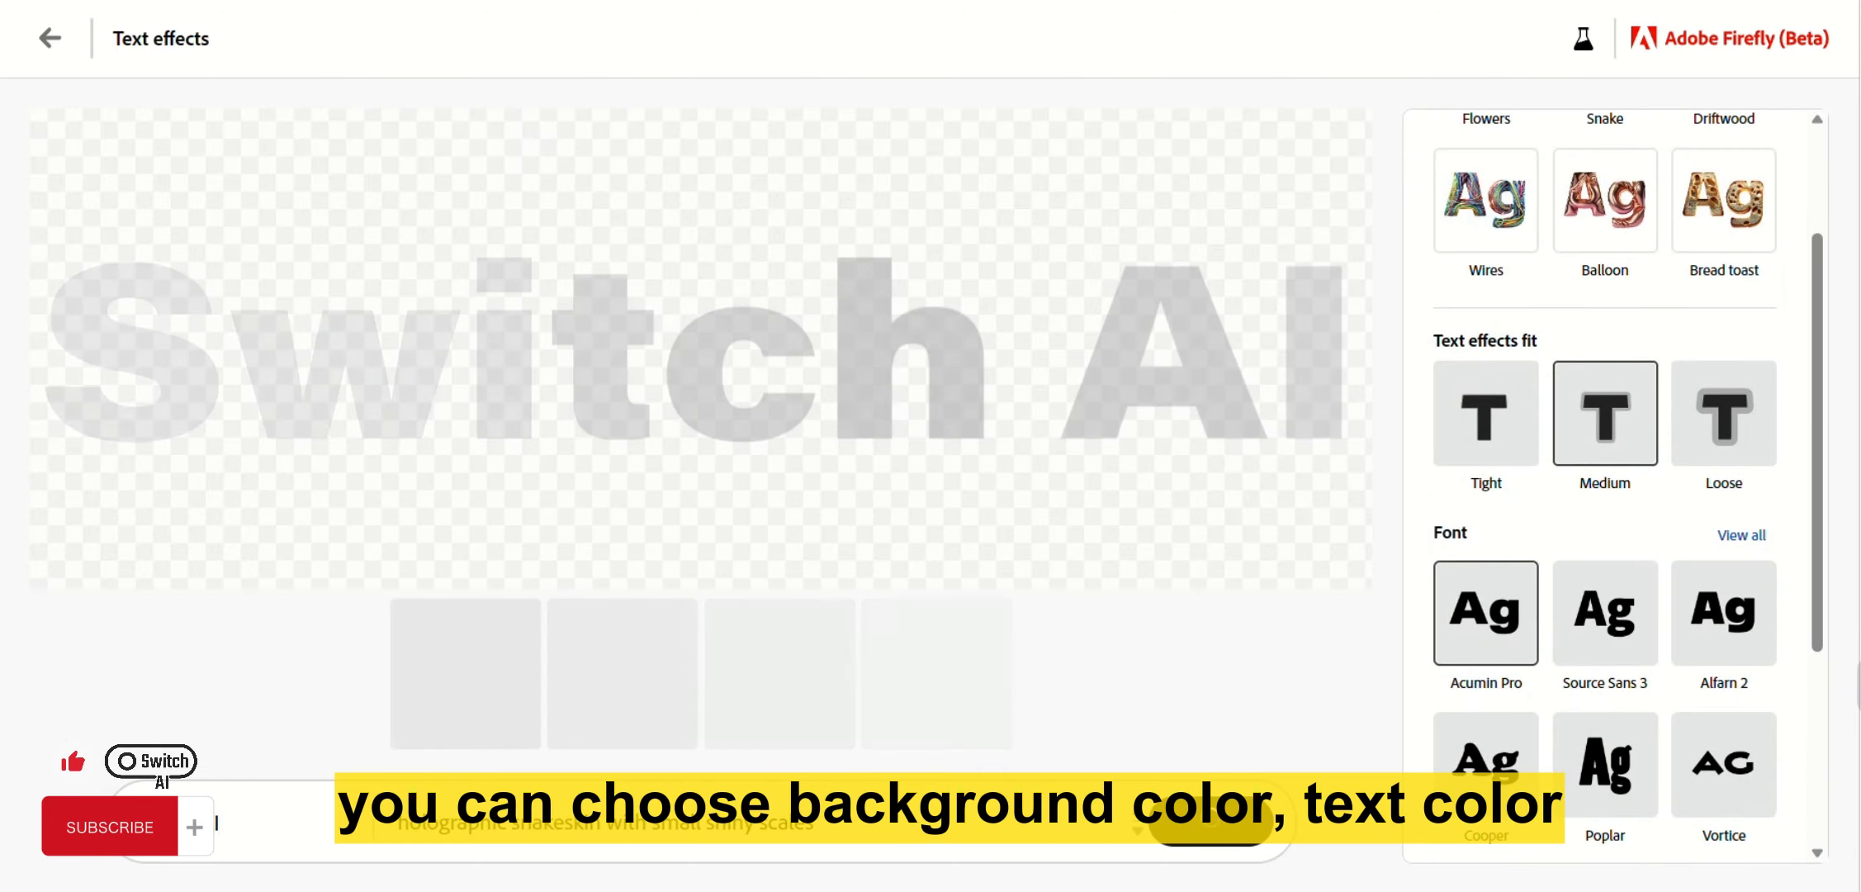
pyautogui.scroll(-4, 1578, 551)
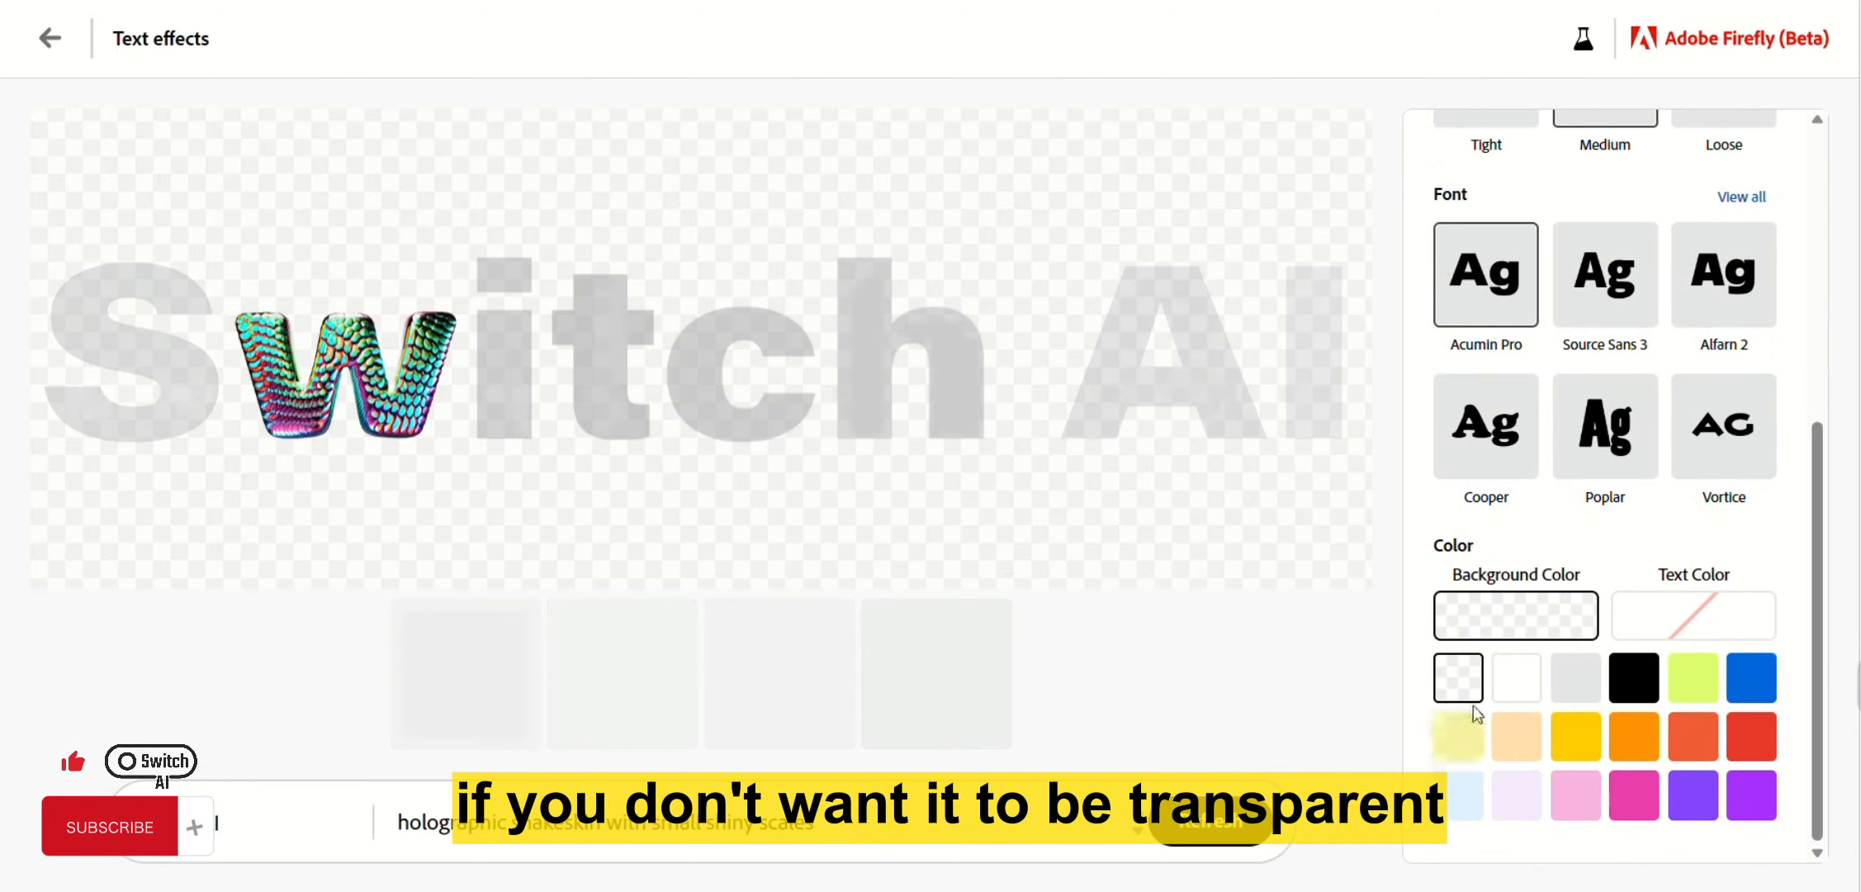